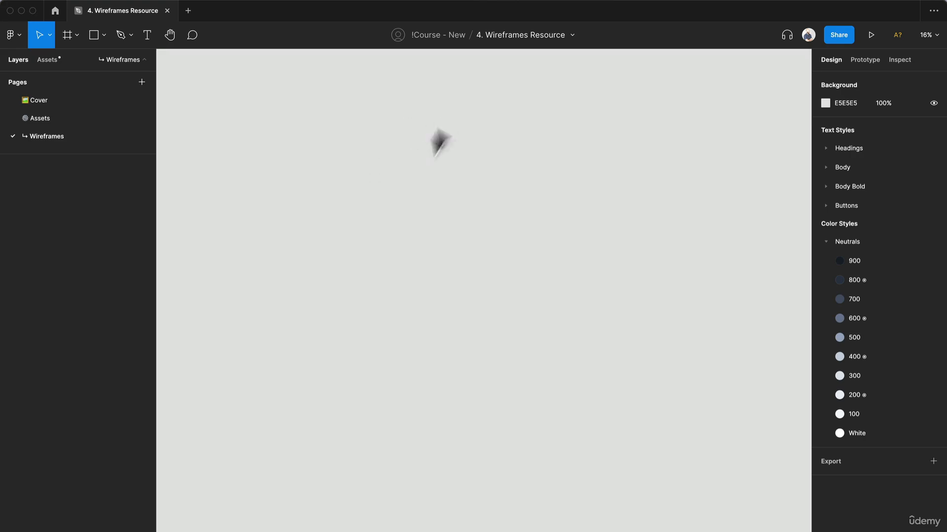
Step: Create an iPhone 13 / 13 Pro frame on the Wireframes page and rename it Home
key(f)
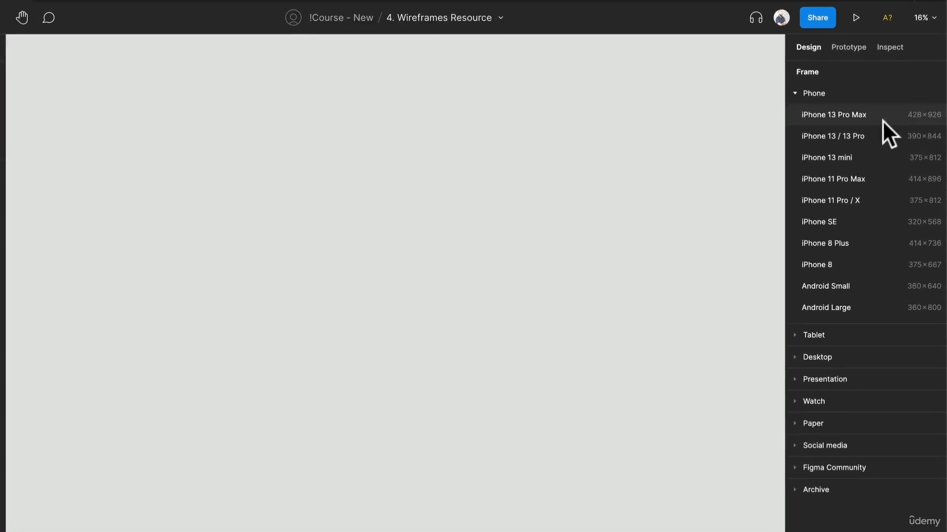
click(853, 134)
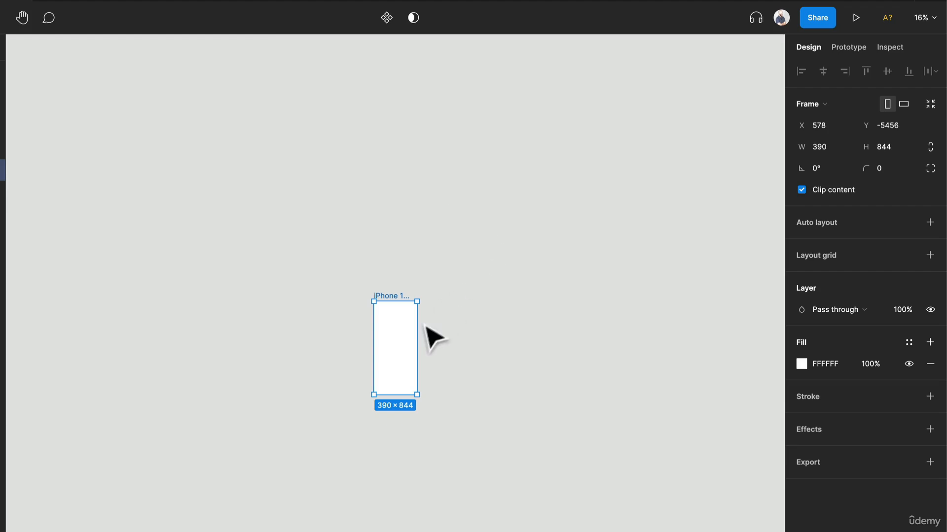
key(ctrl+r)
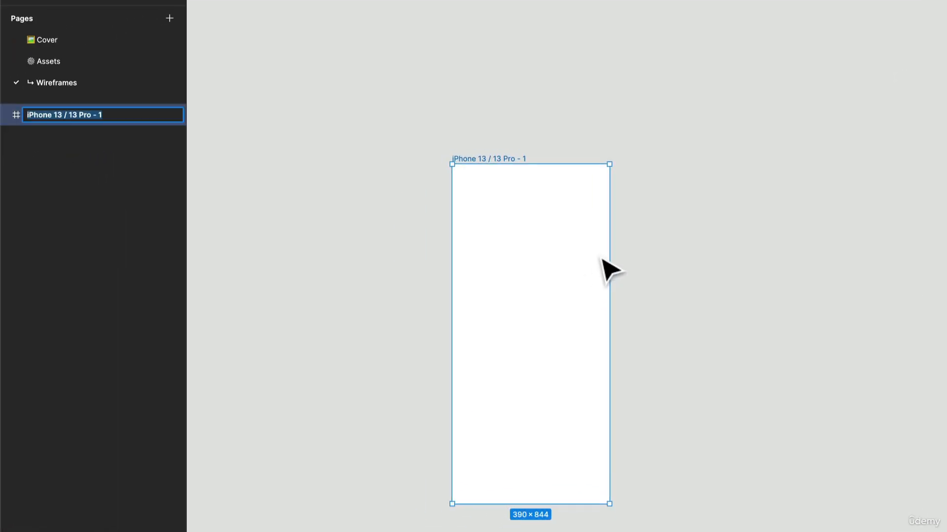
text(Home)
key(Return)
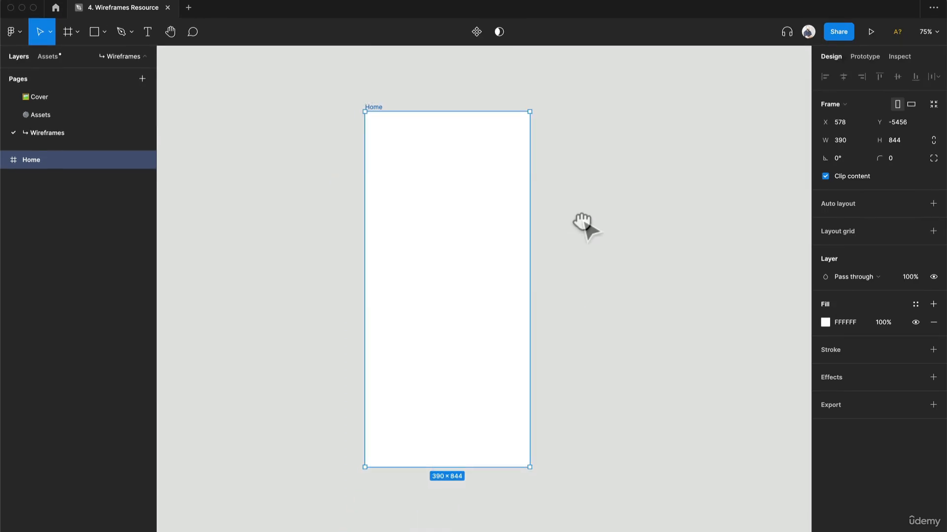
Step: Place the Toolbar component from the local Navigation components along the bottom edge of the Home frame, aligned to its left side
click(43, 54)
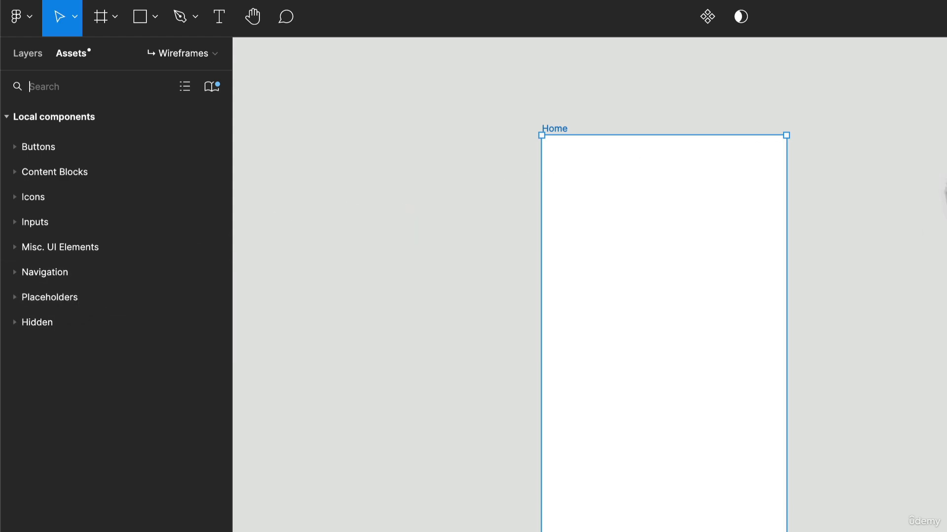
click(15, 273)
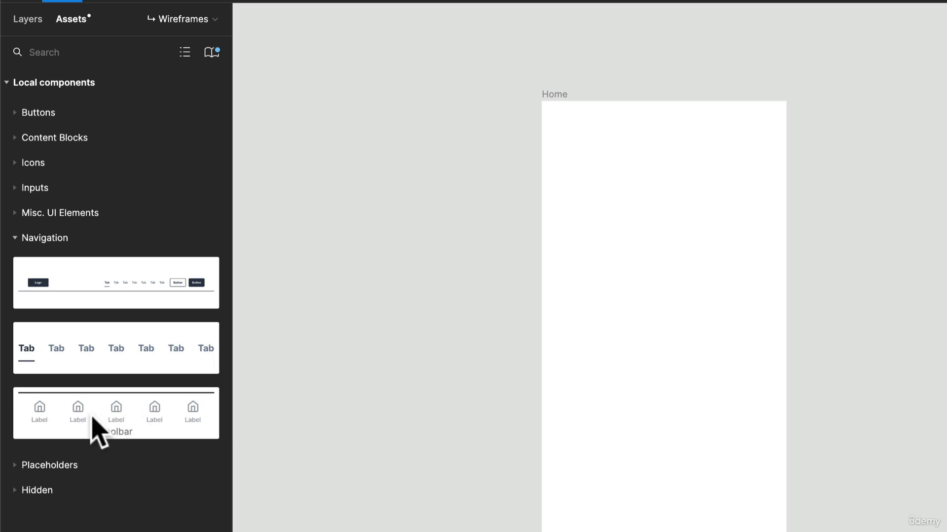
drag(91, 416, 416, 467)
drag(447, 435, 422, 436)
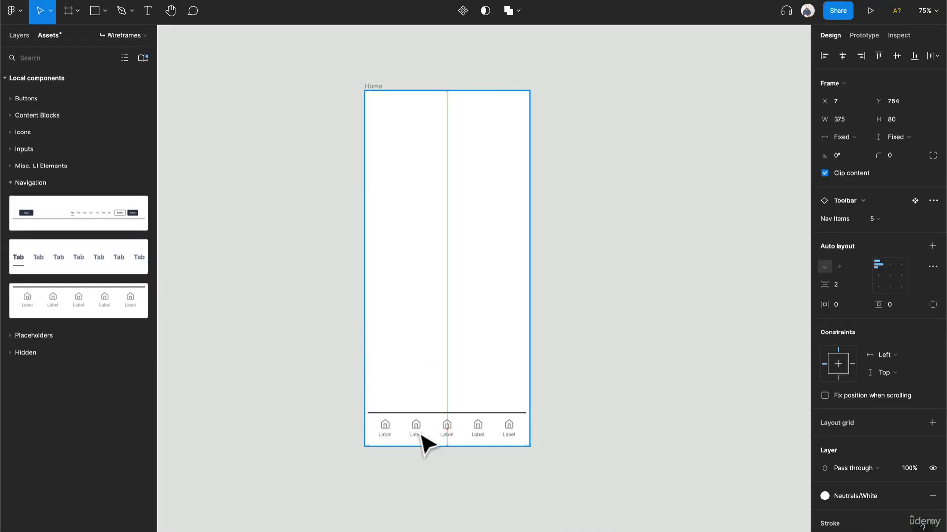
scroll(490, 444, up, 5)
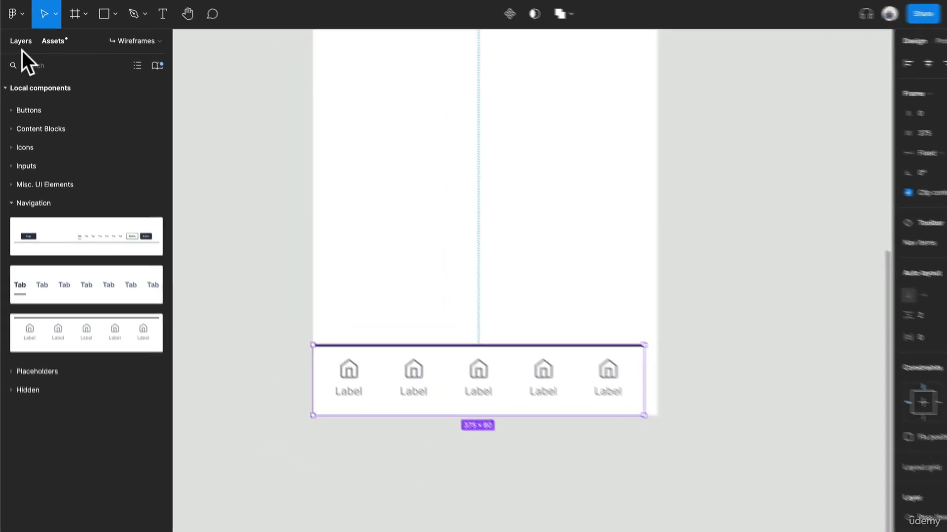
Step: Widen the toolbar to 390 to span the Home frame and set its Nav Items to 4
click(22, 44)
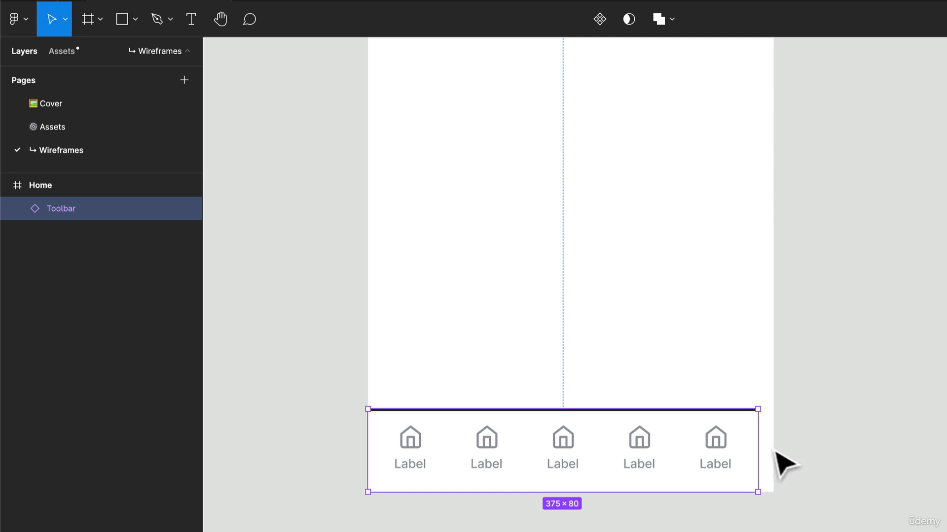
drag(757, 442, 774, 449)
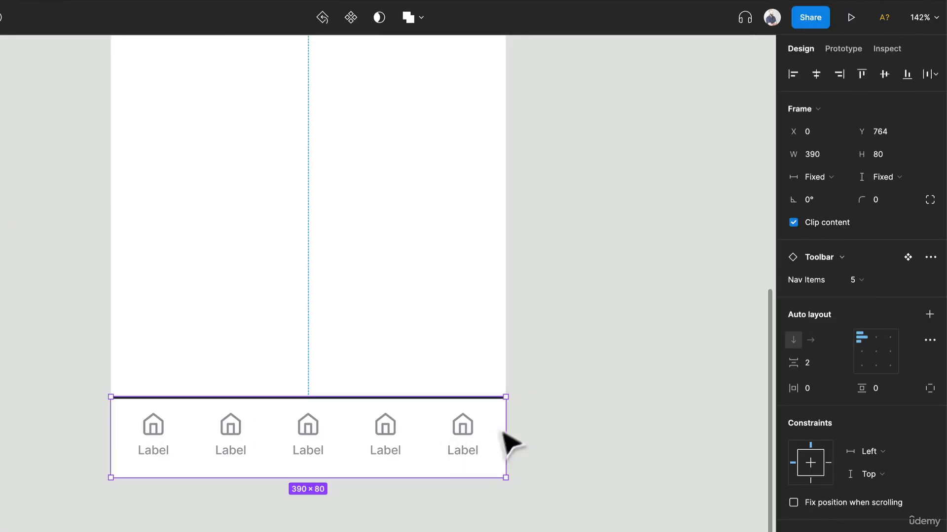
click(861, 277)
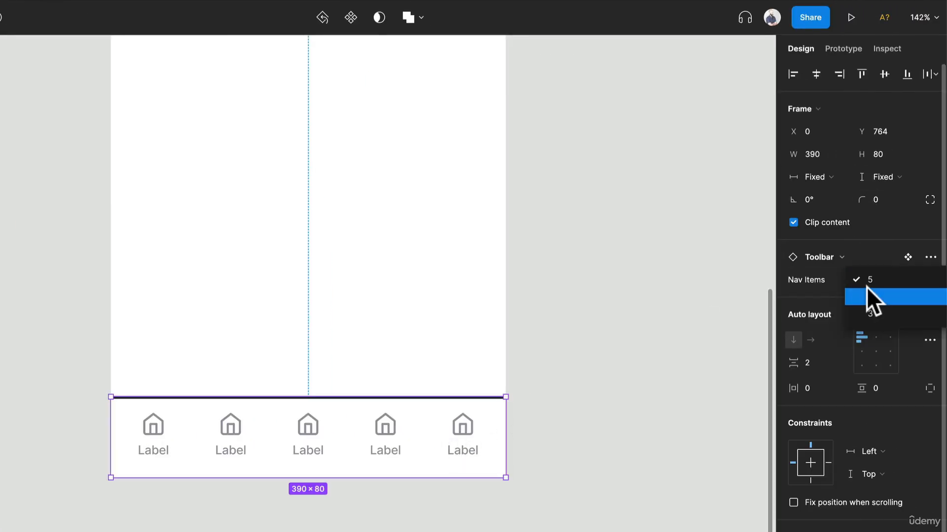
click(867, 296)
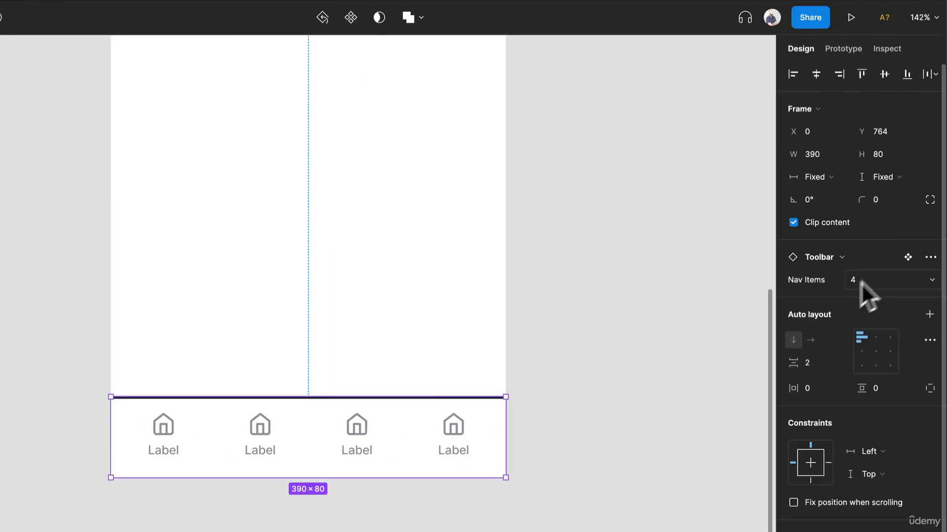
Step: Change the first two toolbar item labels to Home and Wishlist
click(176, 459)
double_click(176, 458)
double_click(173, 452)
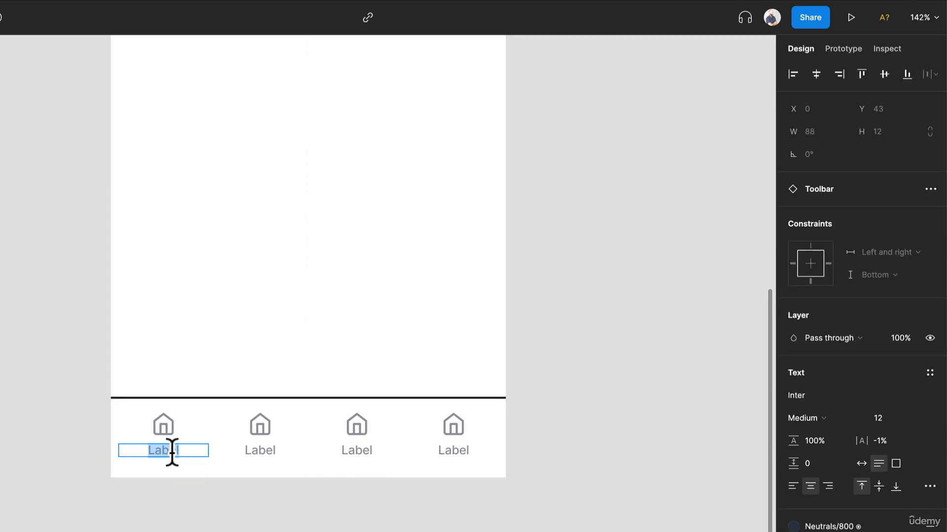
text(Home)
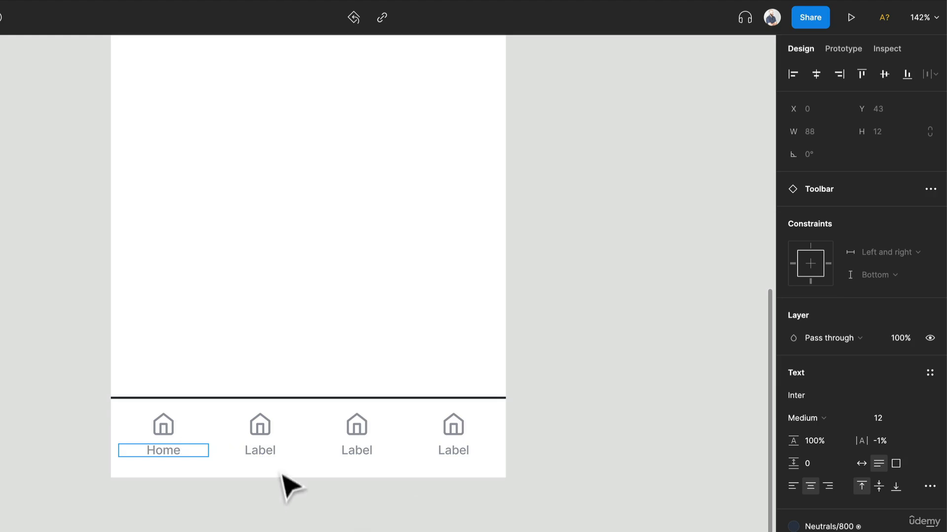
double_click(279, 451)
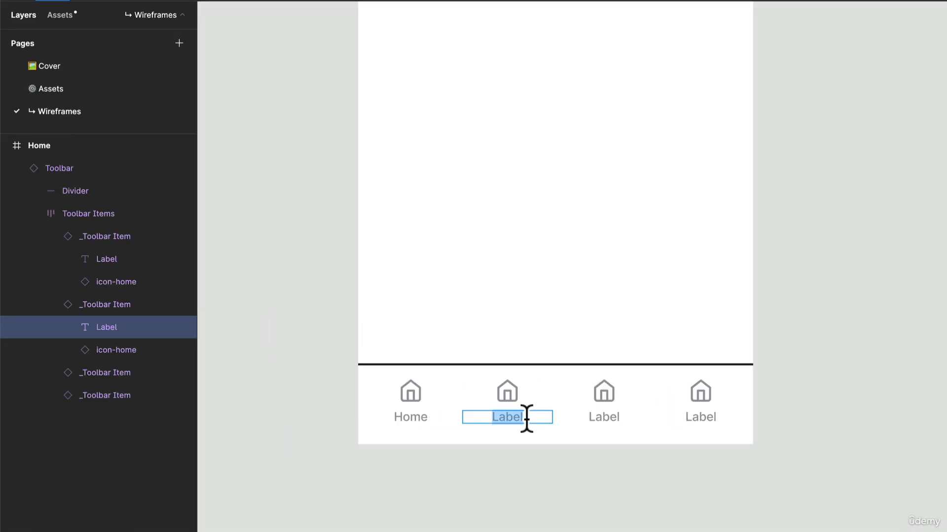
text(Wishlist)
Step: Change the third and fourth toolbar item labels to Profile and Cart
click(594, 417)
double_click(594, 417)
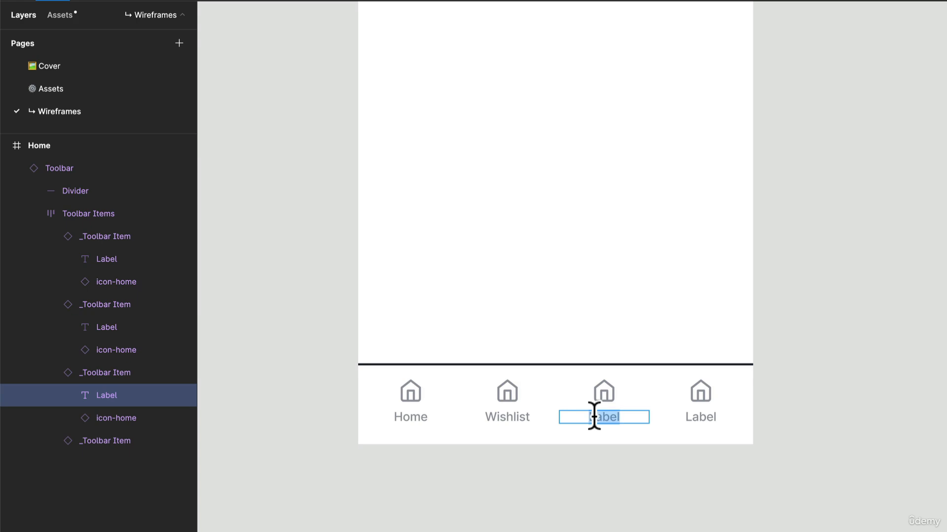
text(Profile)
click(699, 416)
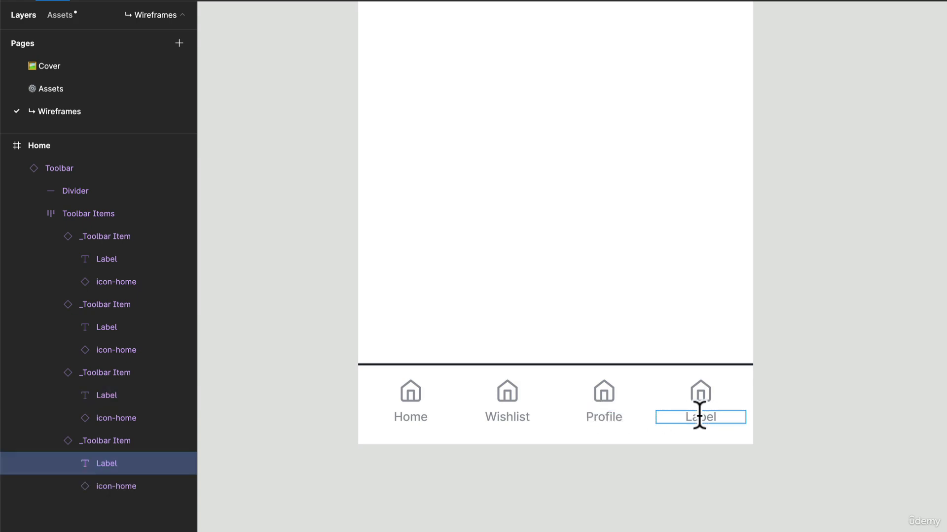
double_click(699, 416)
text(Cart)
Step: Swap the Wishlist item's home icon for the icon-heart component
click(507, 409)
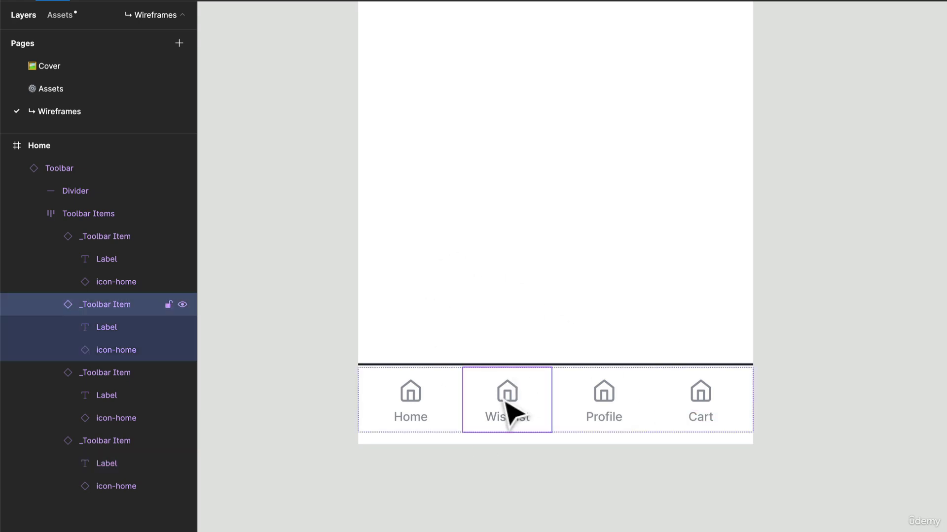
double_click(505, 402)
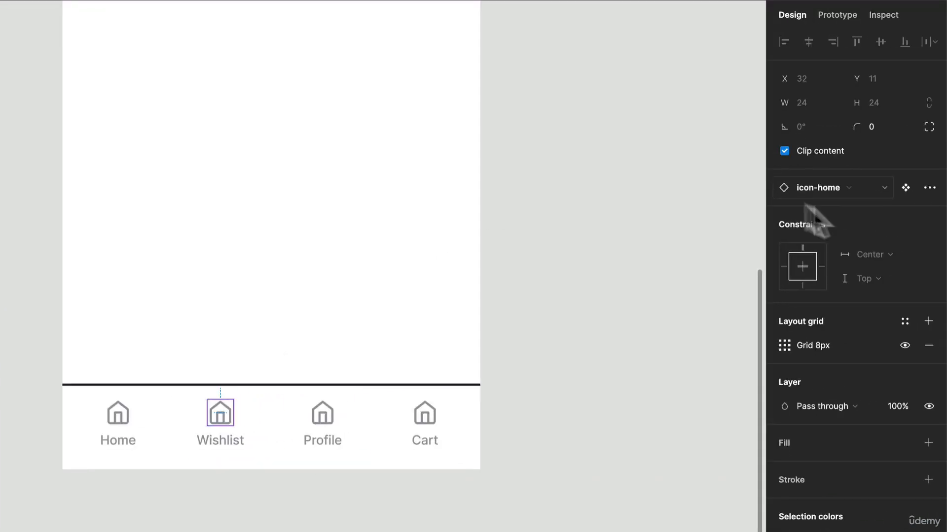
click(839, 188)
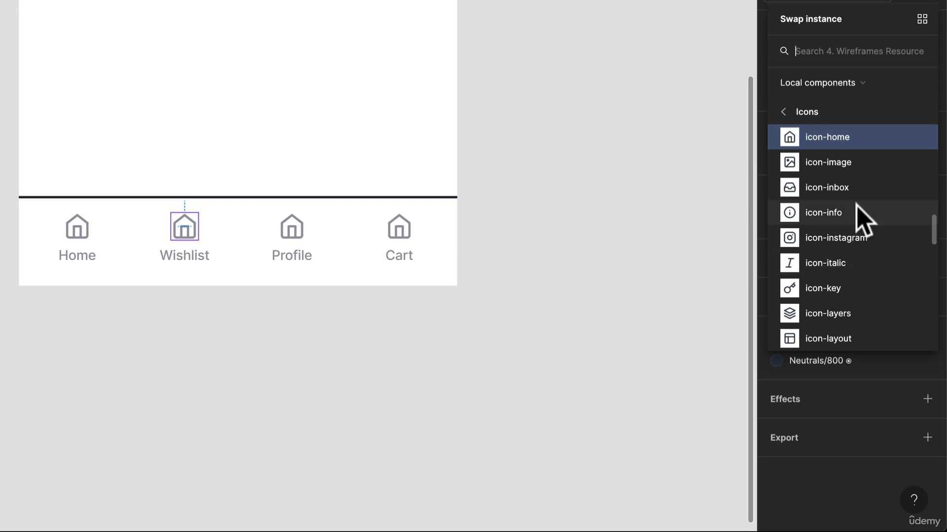
text(h)
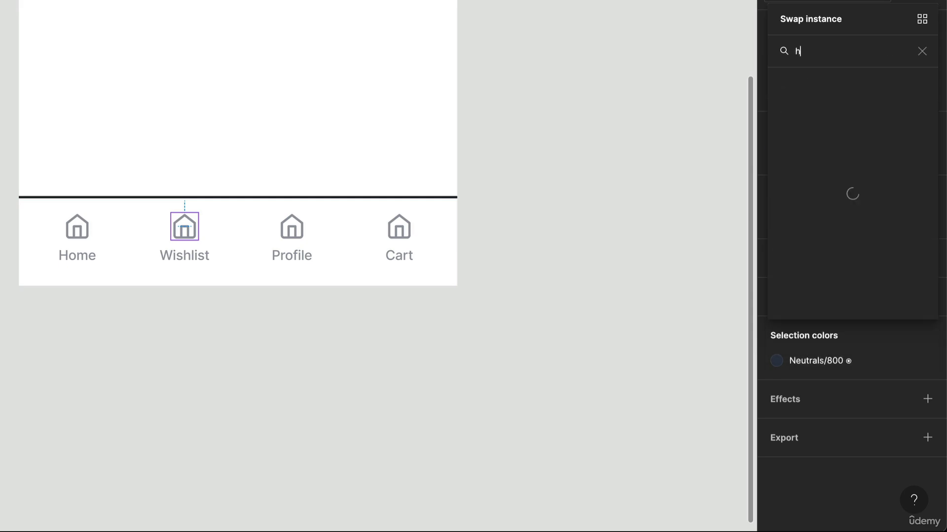
text(eart)
key(Return)
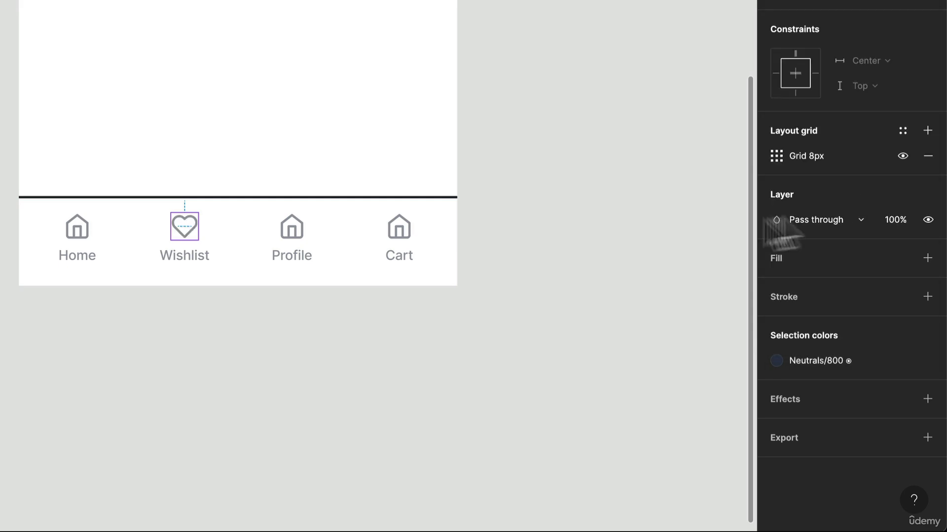
Step: Swap the Profile item's home icon for the icon-user component
double_click(302, 235)
double_click(302, 235)
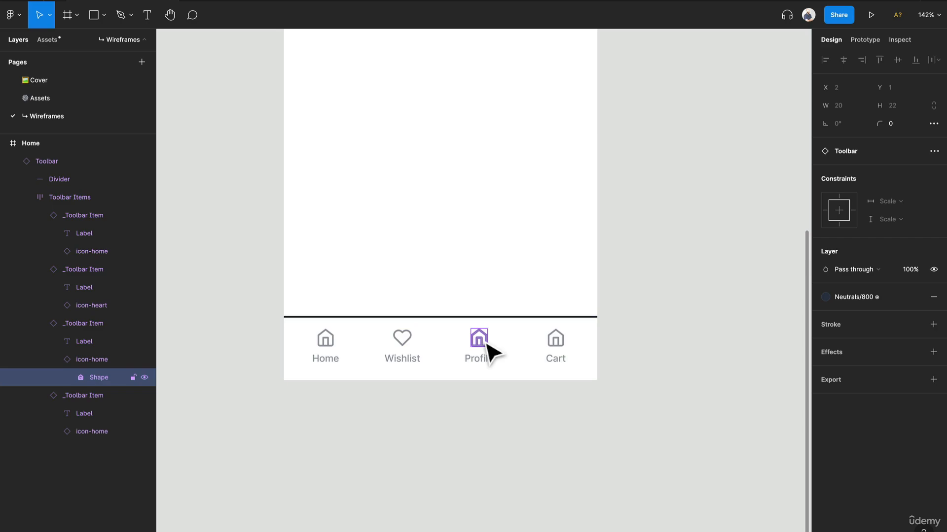
click(81, 364)
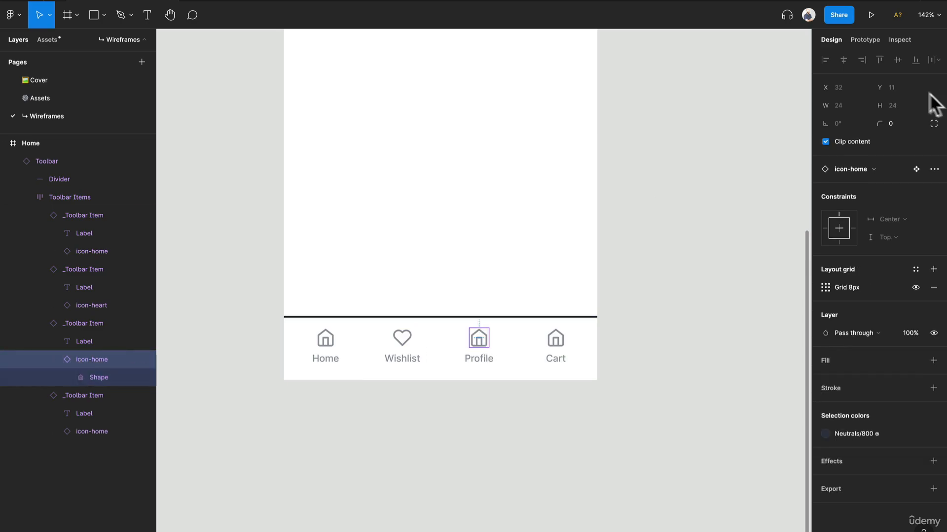
click(856, 169)
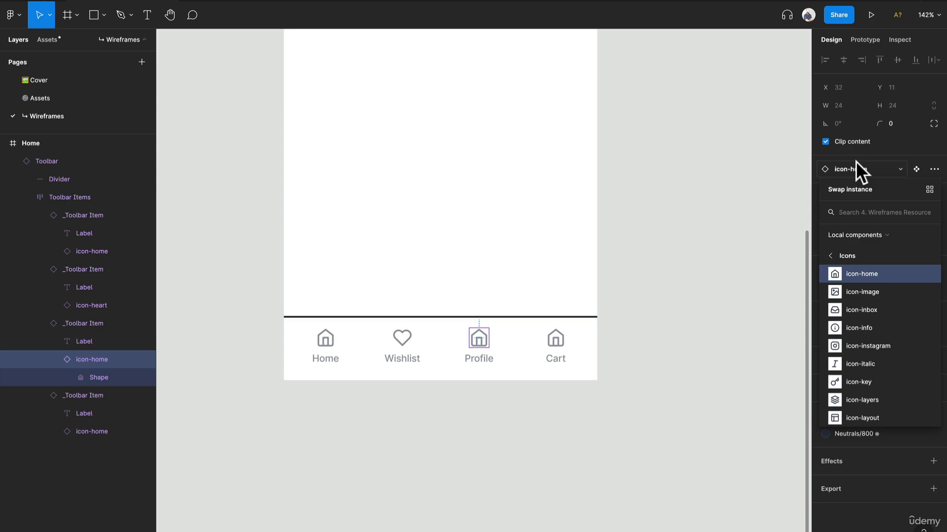
text(User)
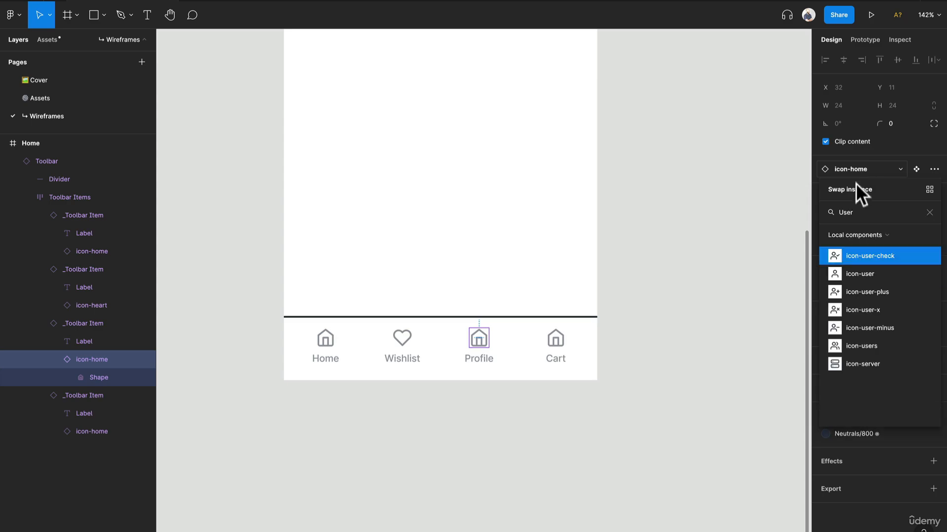
click(850, 274)
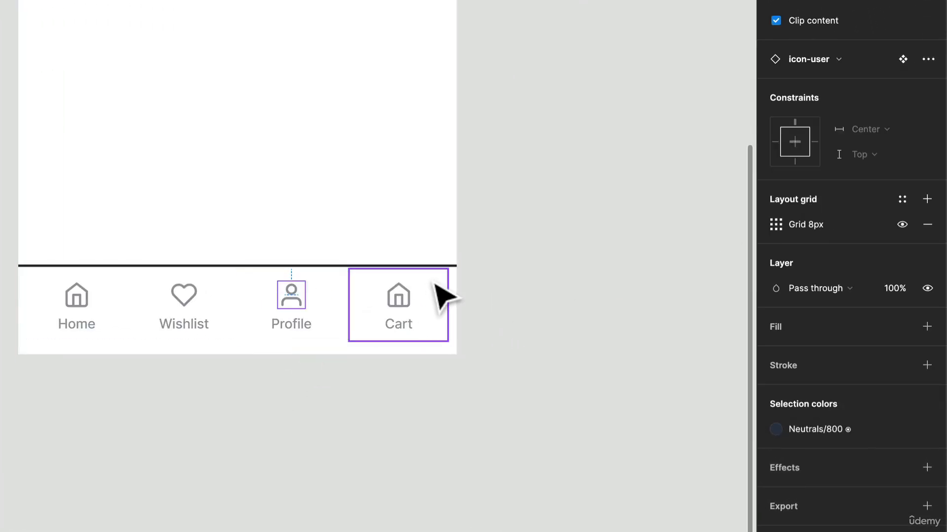
Step: Swap the Cart item's home icon for the icon-shopping-cart component
click(407, 301)
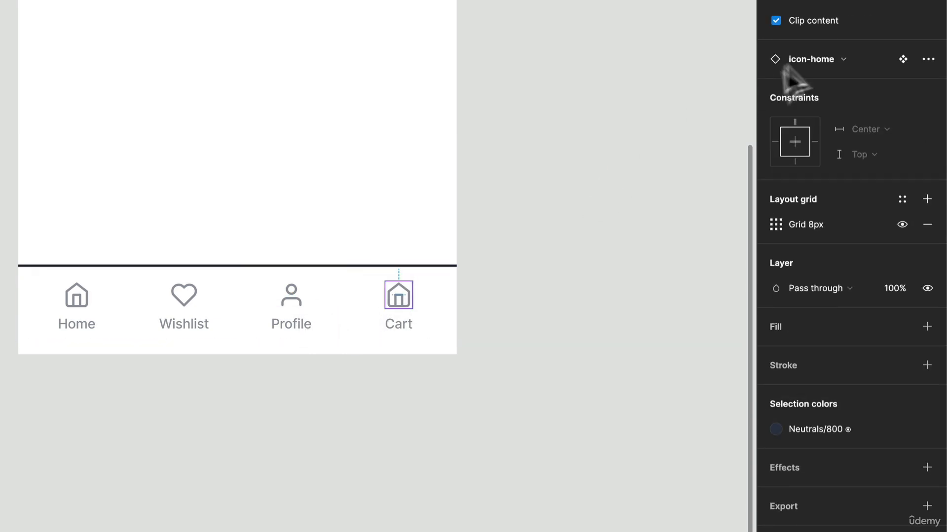
click(832, 60)
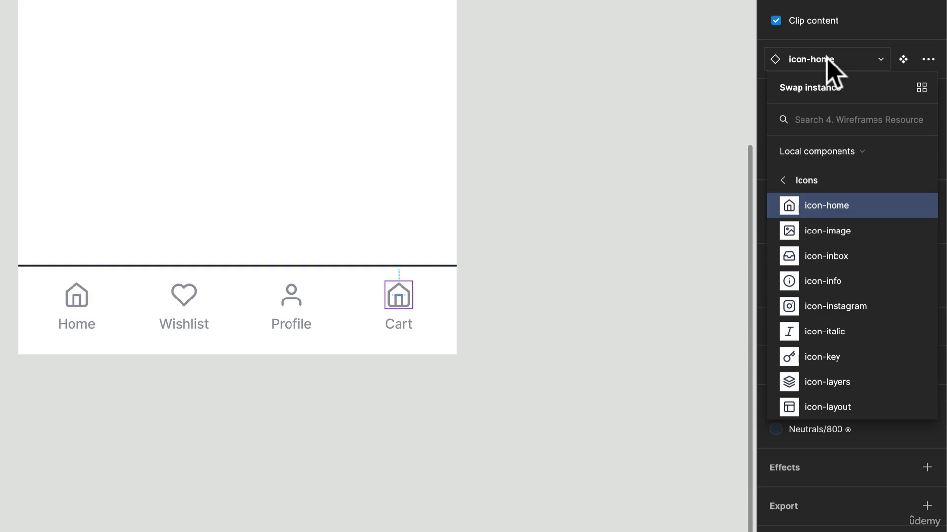
text(cart)
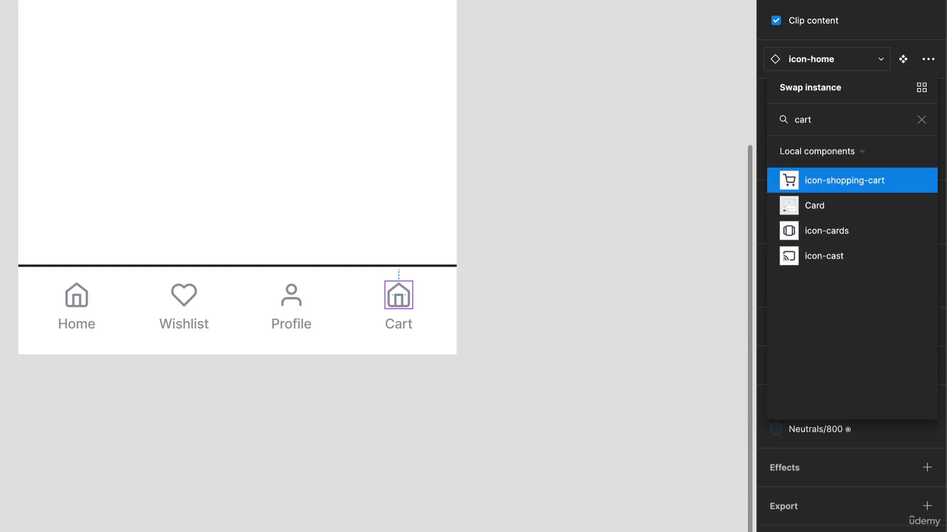
key(Return)
click(575, 306)
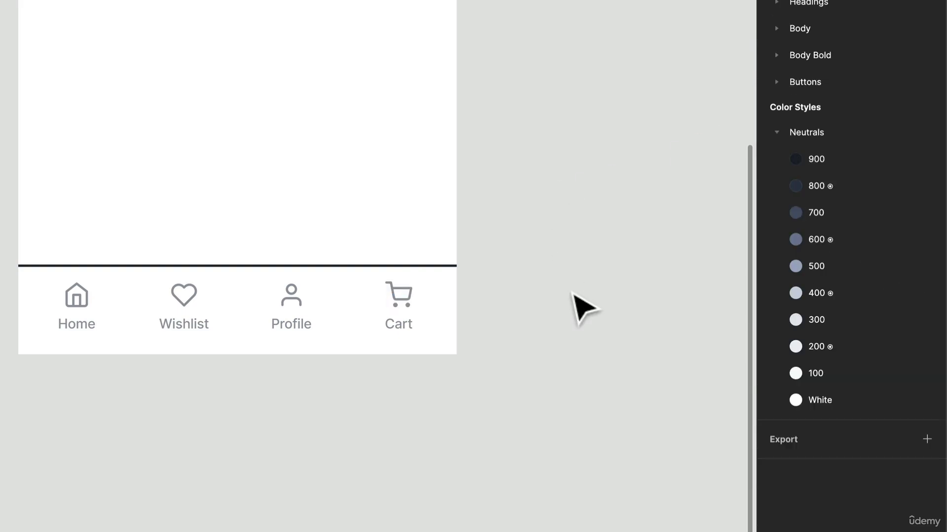
Step: Turn on the Active property for the Home item in the toolbar
click(71, 329)
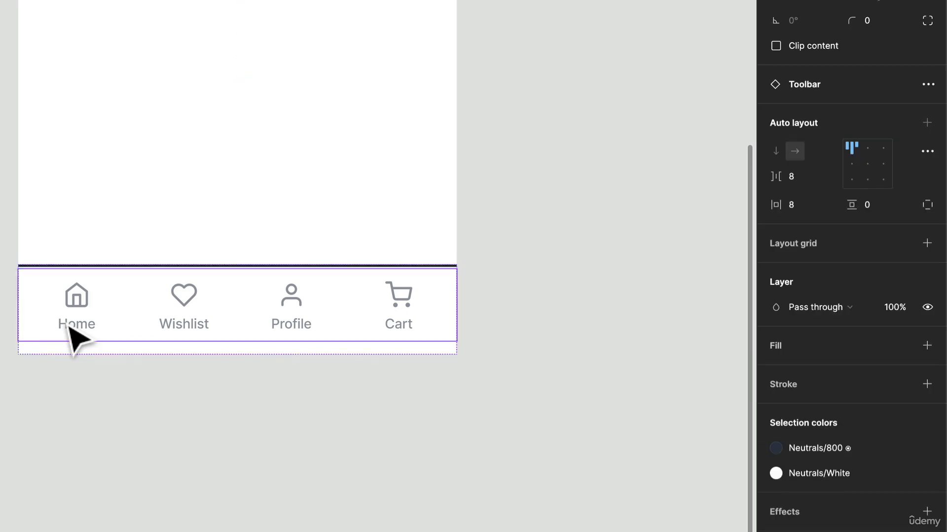
click(71, 329)
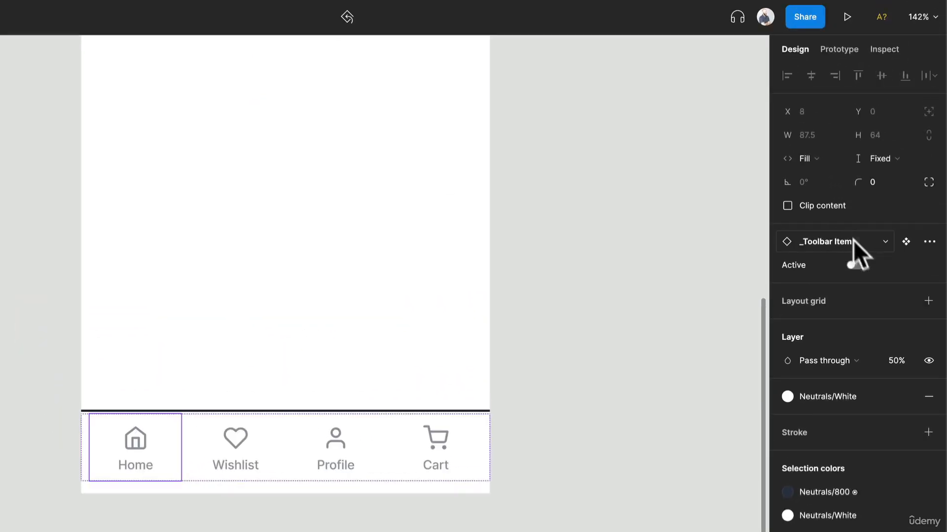
click(855, 265)
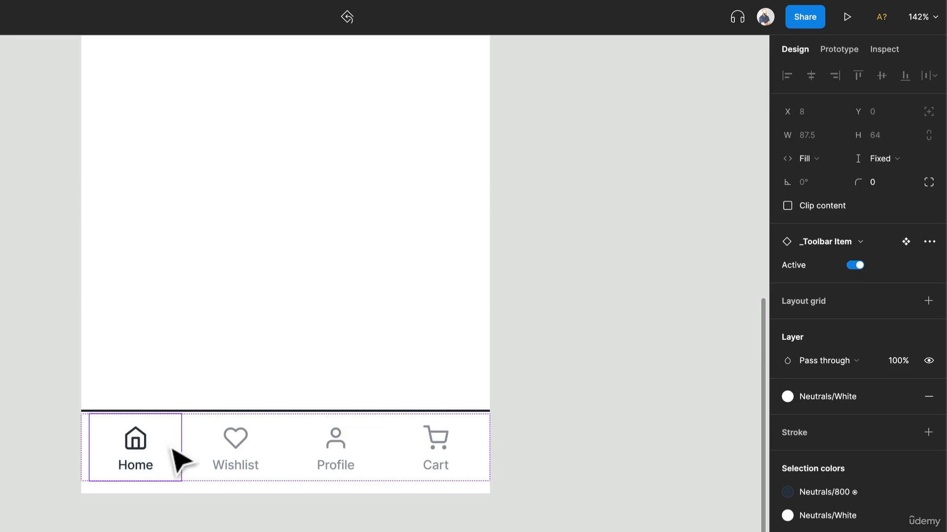
click(364, 463)
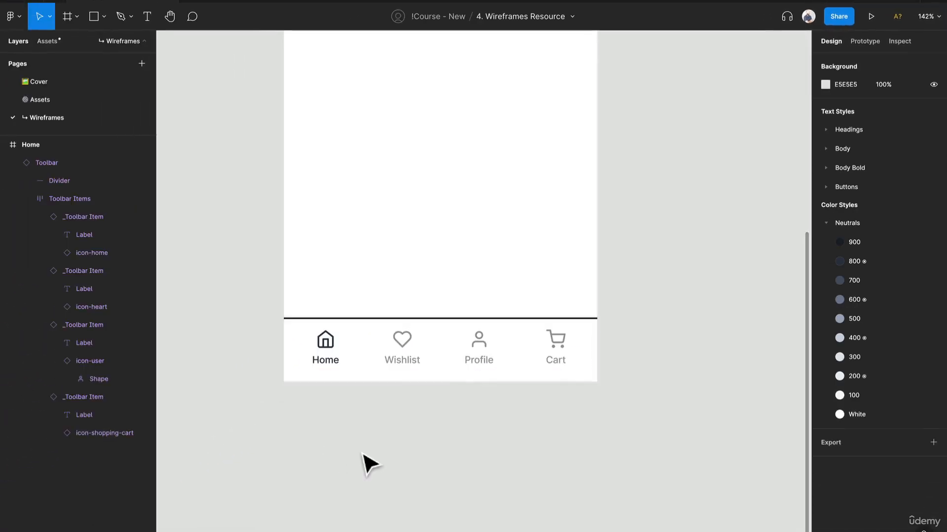
Step: Place an Input Field from the local Inputs components near the top of the Home frame, at about X 35, Y 30
click(425, 344)
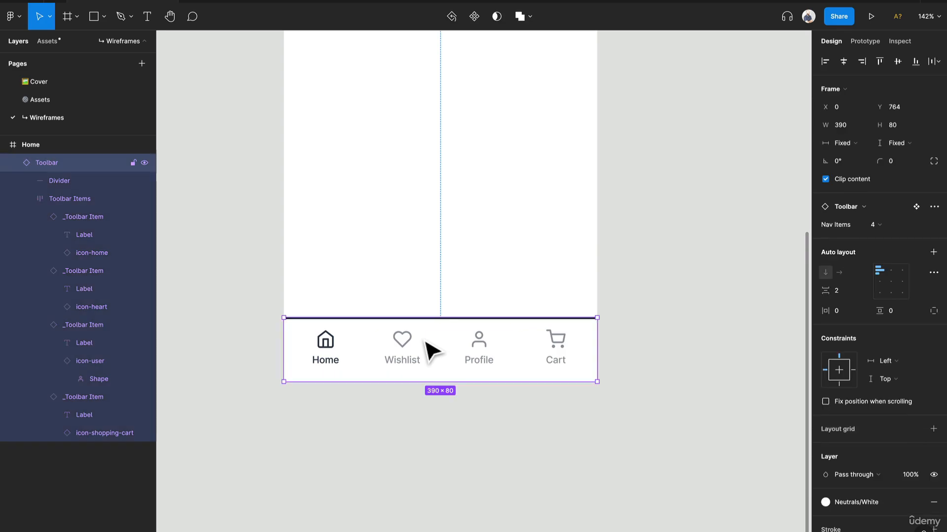
scroll(433, 351, down, 3)
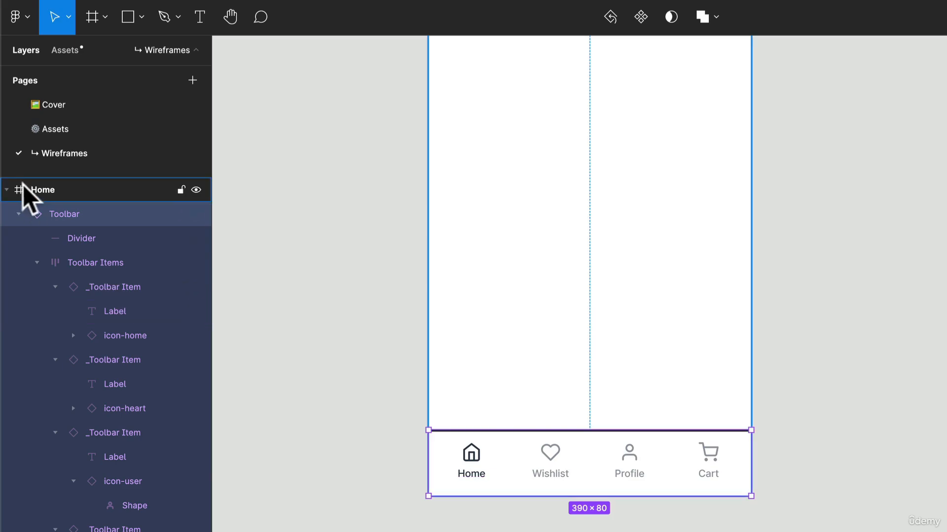
click(71, 49)
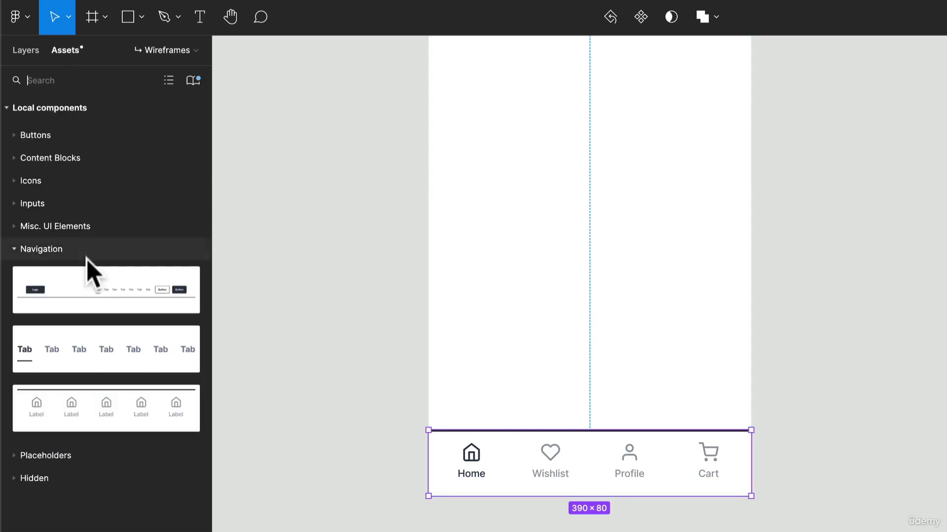
click(76, 250)
key(Escape)
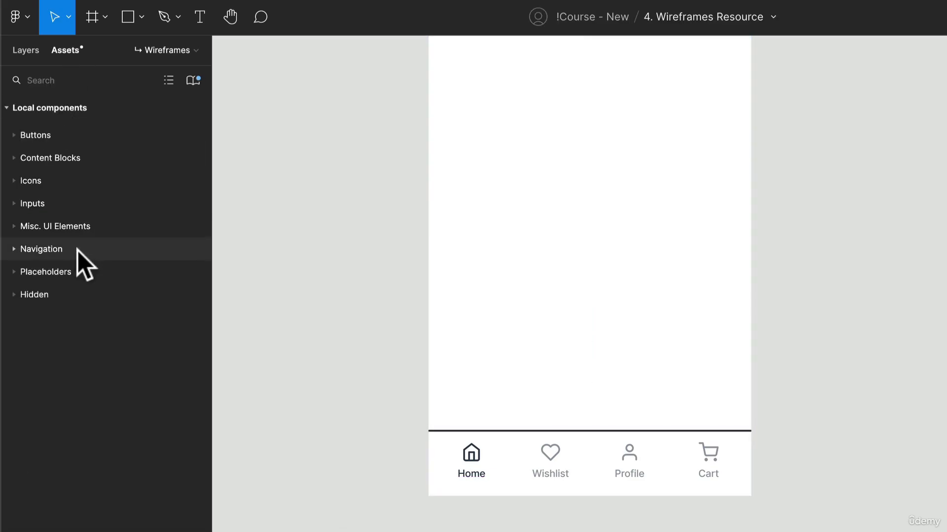
scroll(564, 294, up, 7)
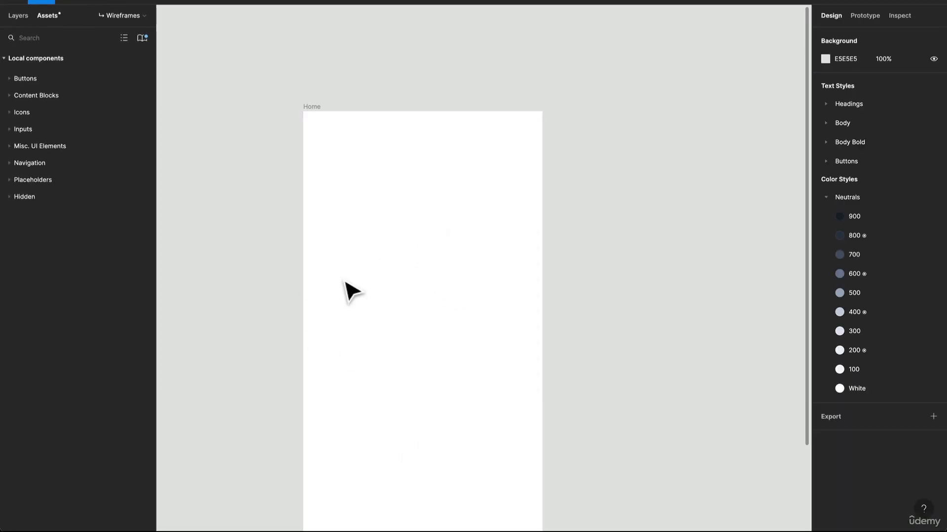
scroll(345, 286, down, 2)
click(43, 129)
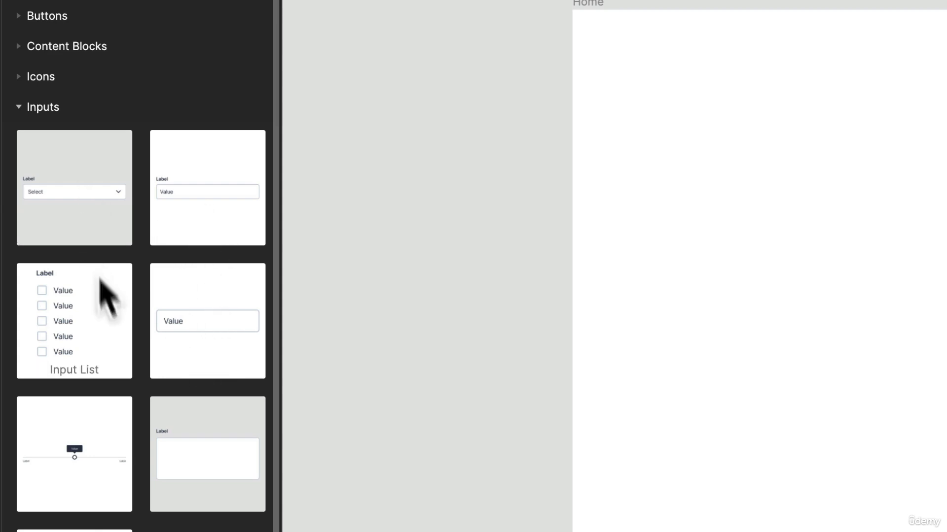
drag(227, 179, 686, 246)
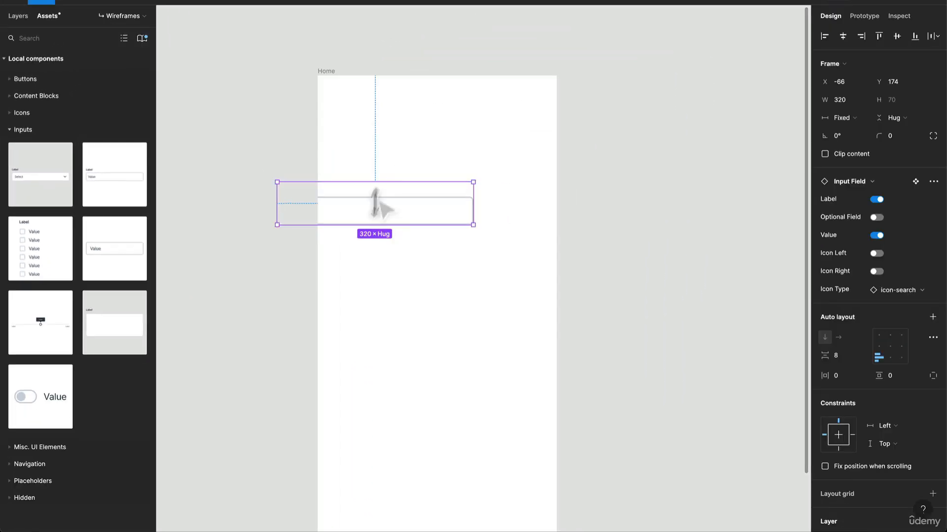
drag(381, 205, 370, 116)
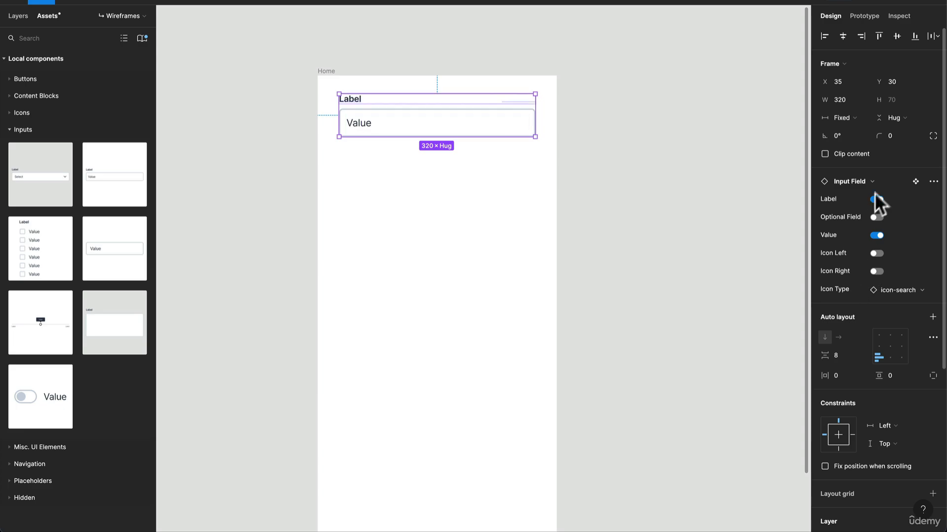
Step: Change the input field's value text to "Search" and turn on its Icon Left property
double_click(372, 118)
double_click(359, 110)
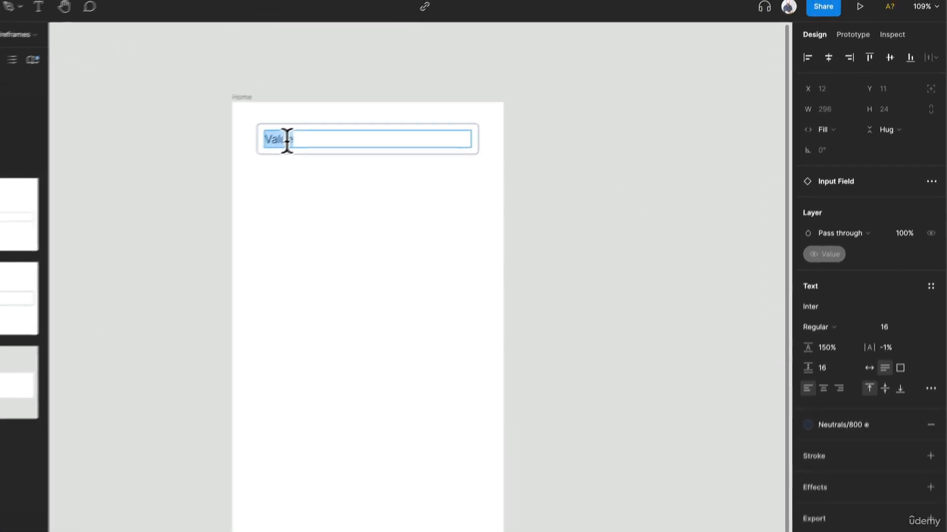
text(Search)
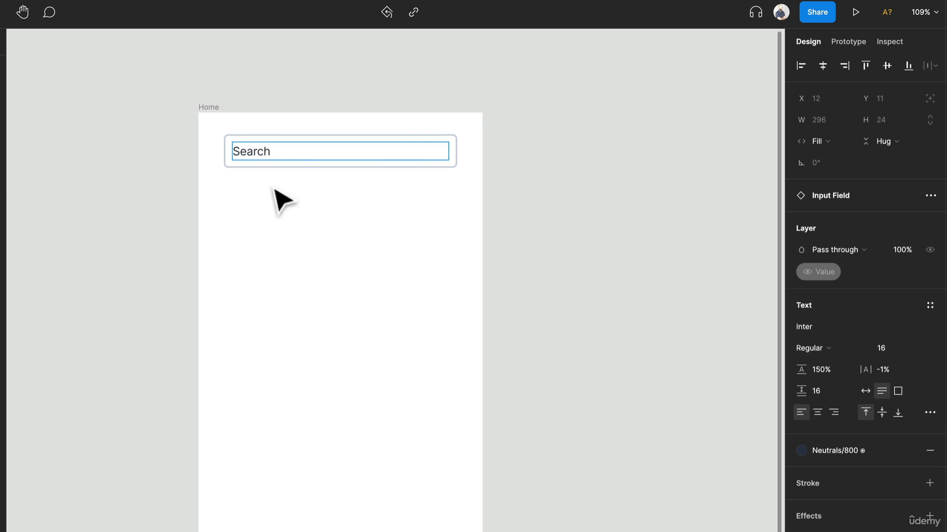
key(Escape)
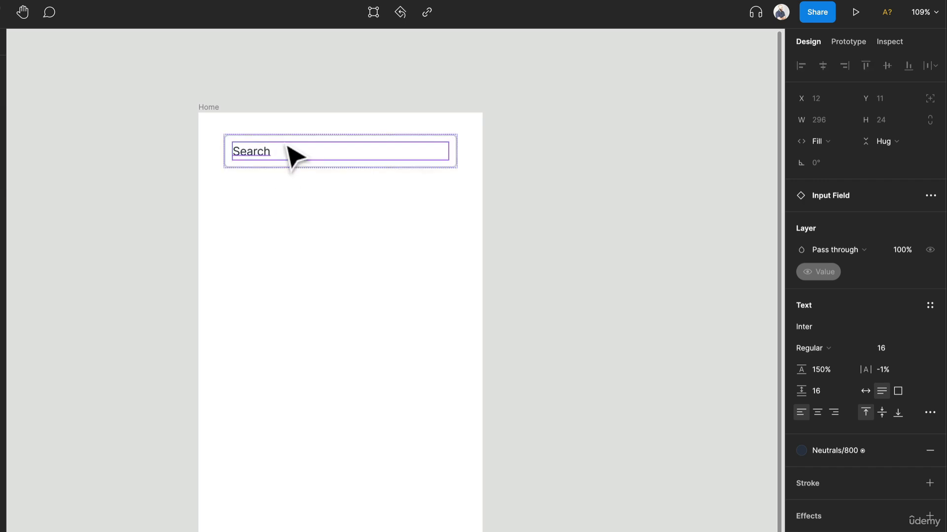
key(Escape)
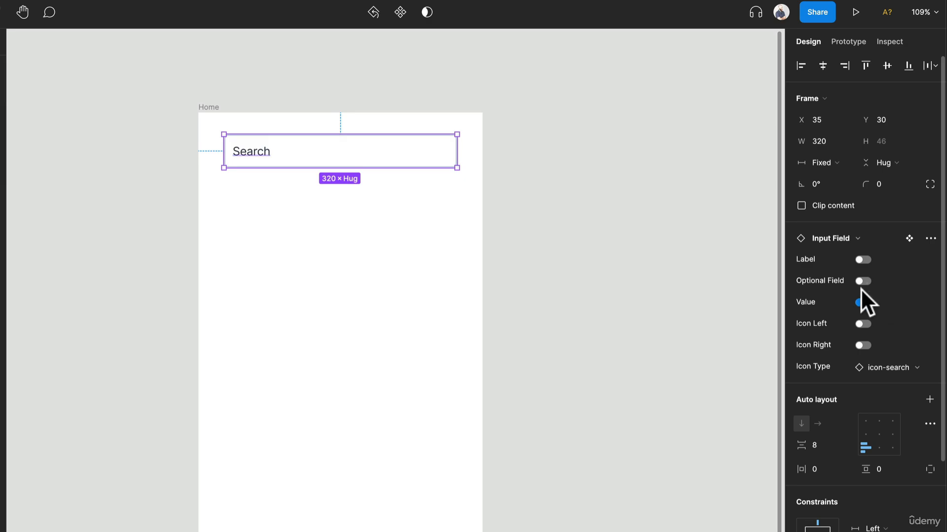
click(858, 323)
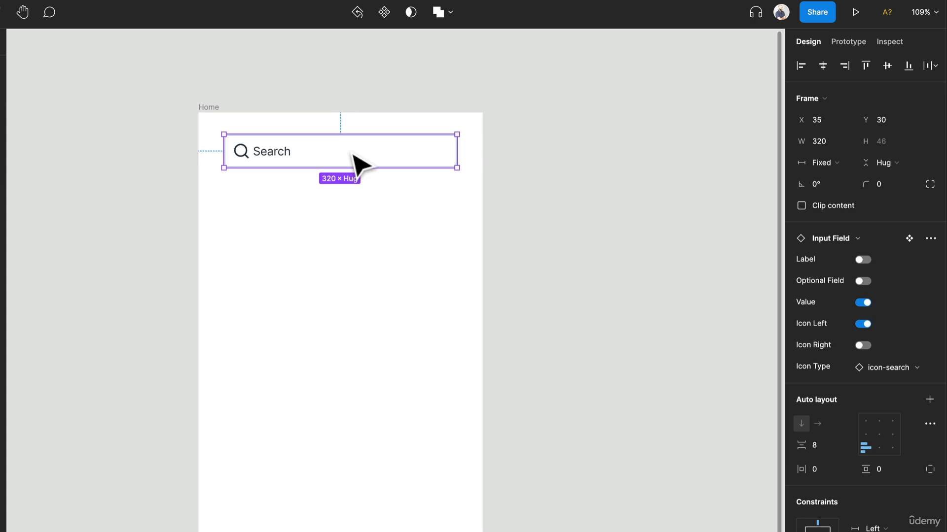
click(328, 250)
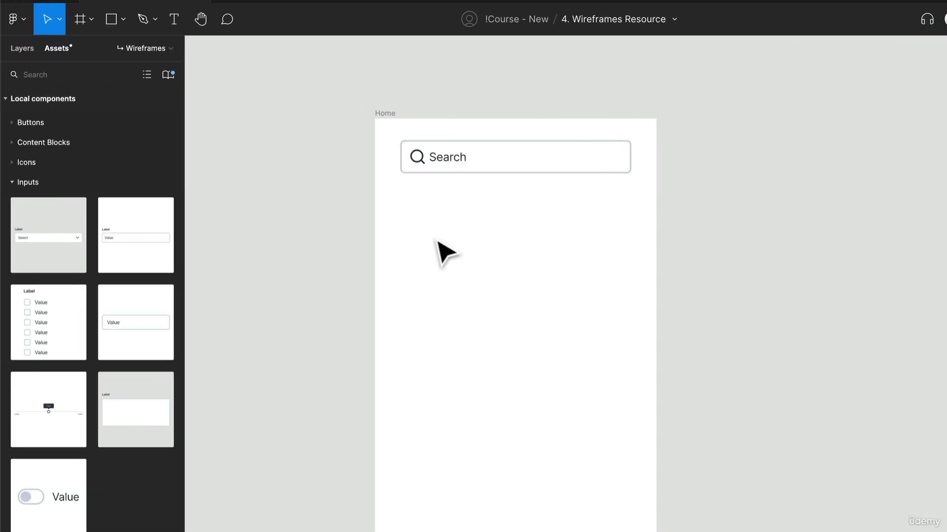
Step: Add a text layer below the search field reading "Hello" followed by the customer's first name and an exclamation mark
key(t)
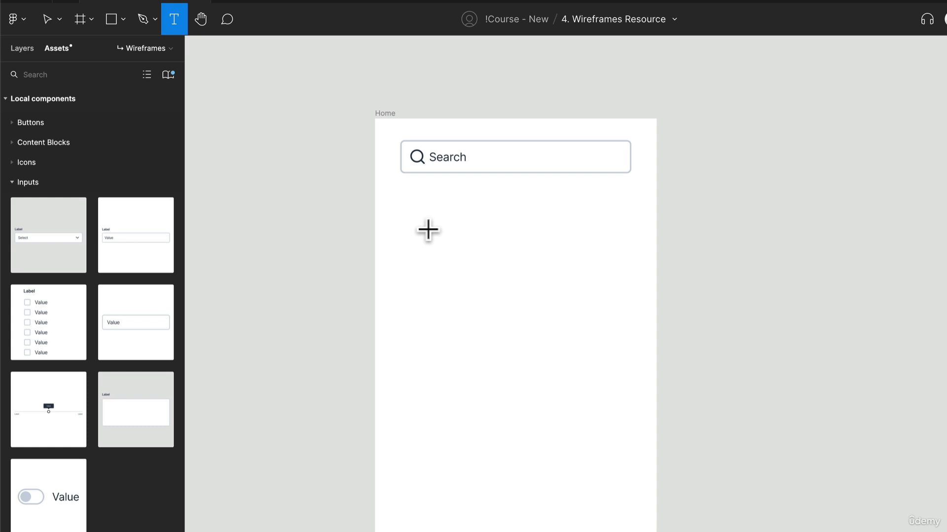
click(412, 201)
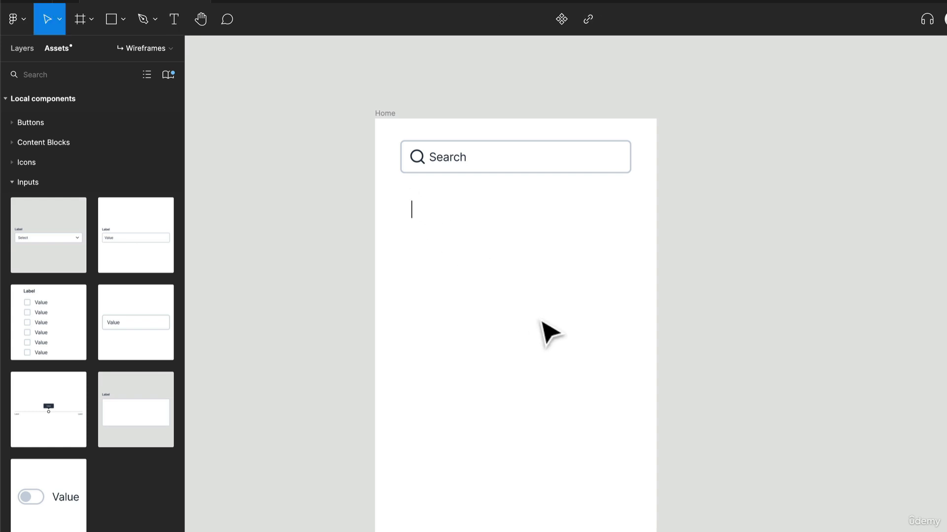
text(Hello Leslie!)
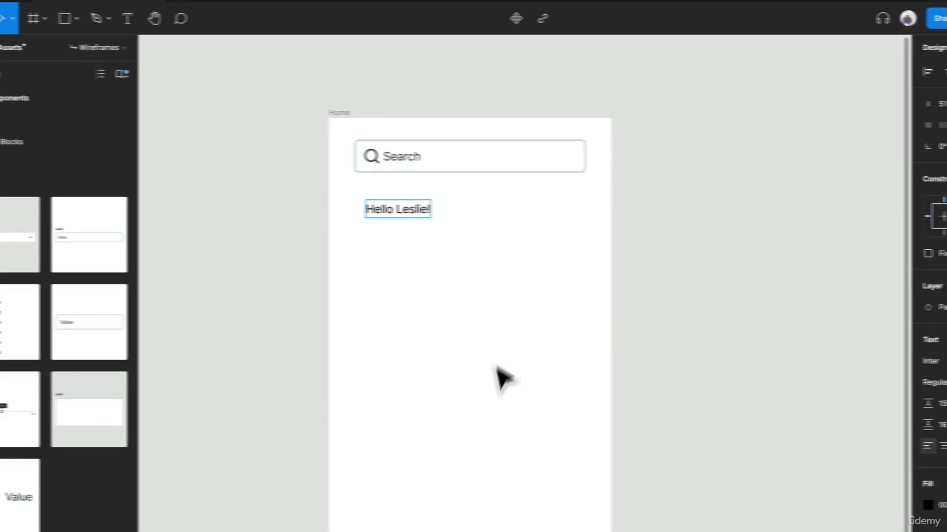
key(Escape)
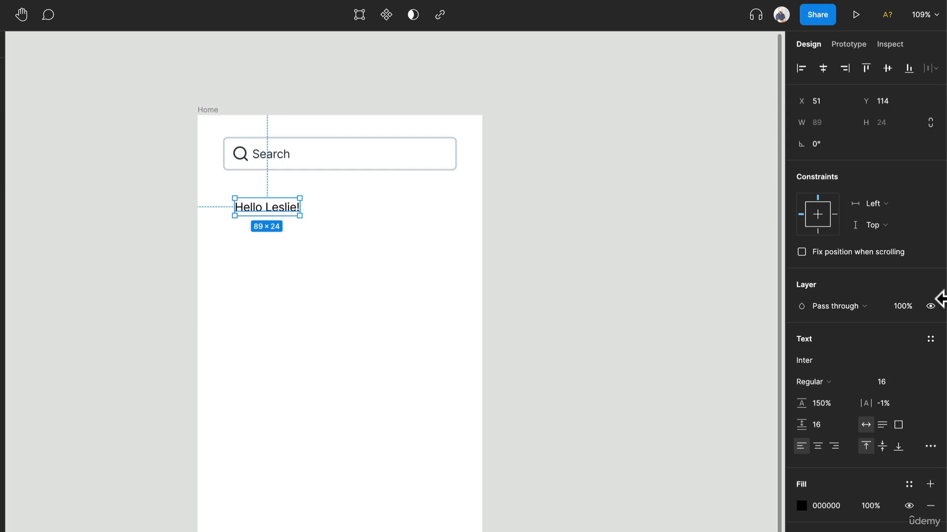
Step: Apply the Heading S text style (24/140) to the greeting
click(931, 340)
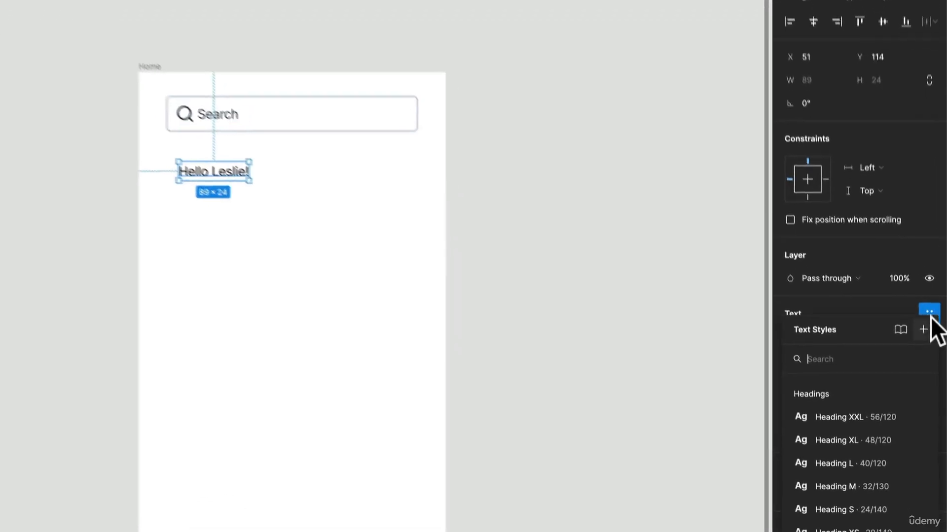
click(931, 340)
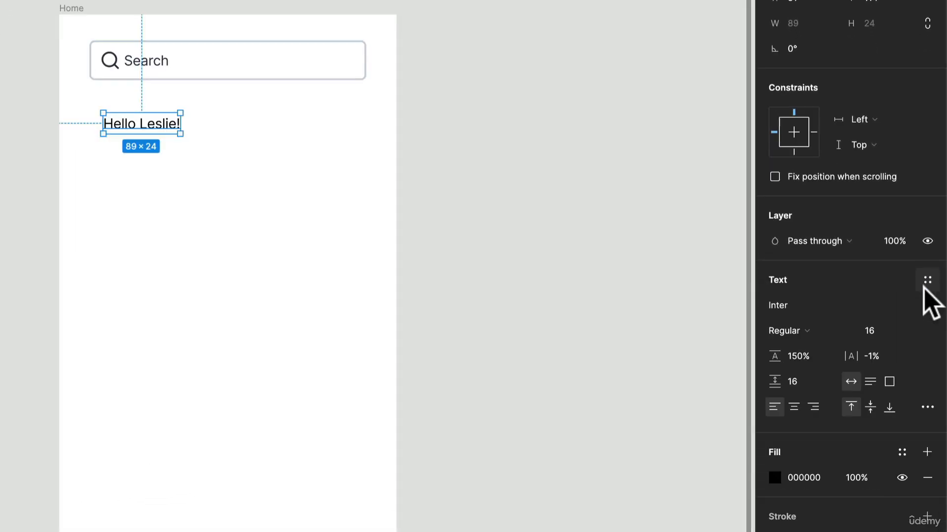
click(926, 285)
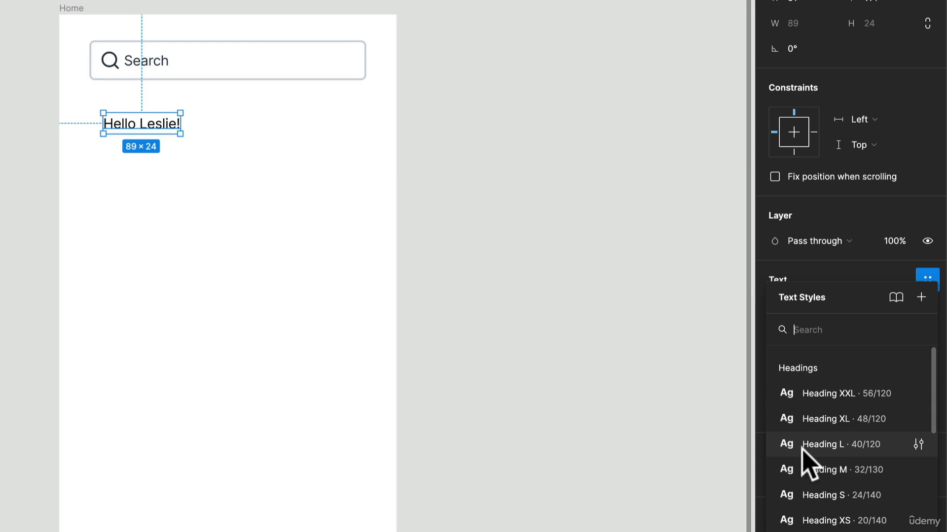
click(838, 495)
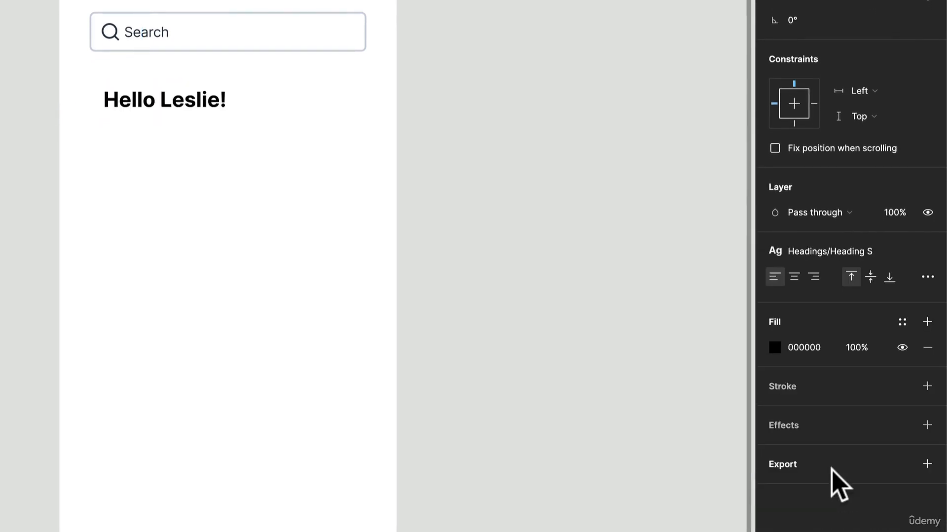
Step: Try the Heading XS text style on the greeting and switch it back to Heading S
click(845, 252)
click(848, 472)
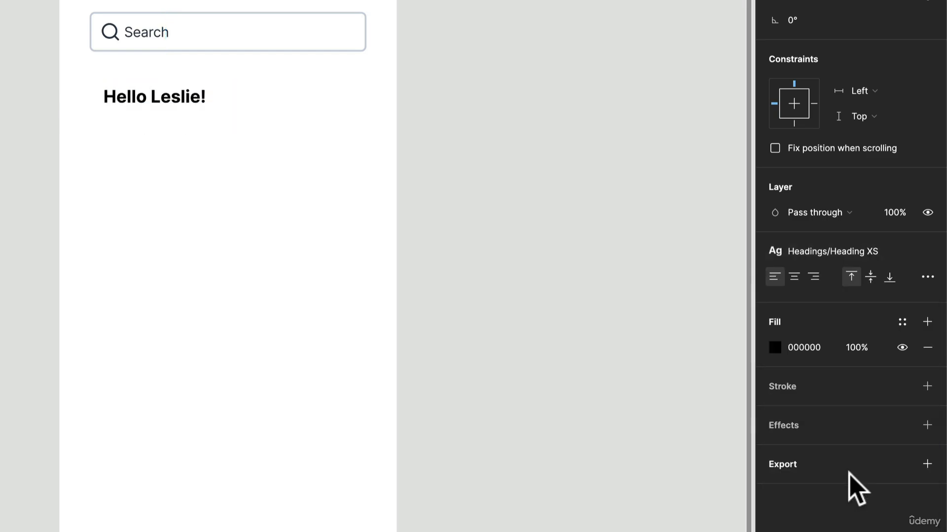
click(847, 252)
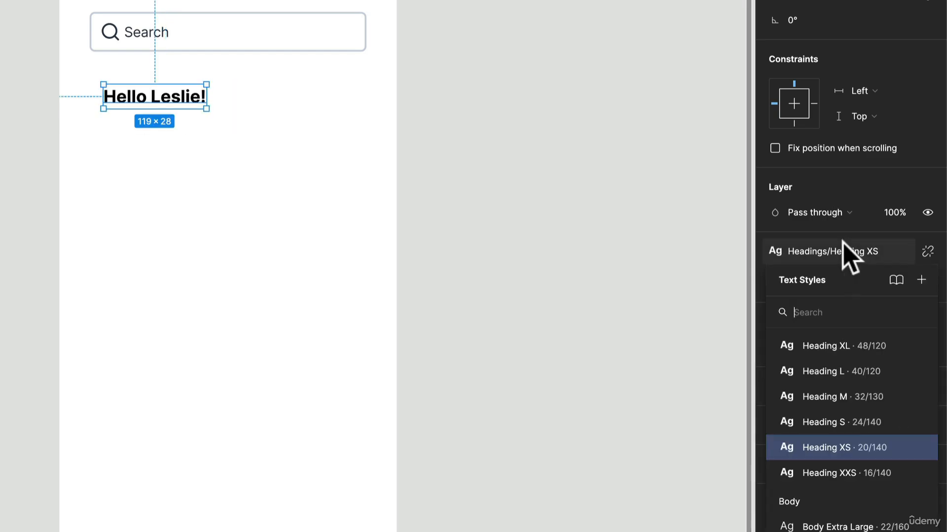
click(846, 423)
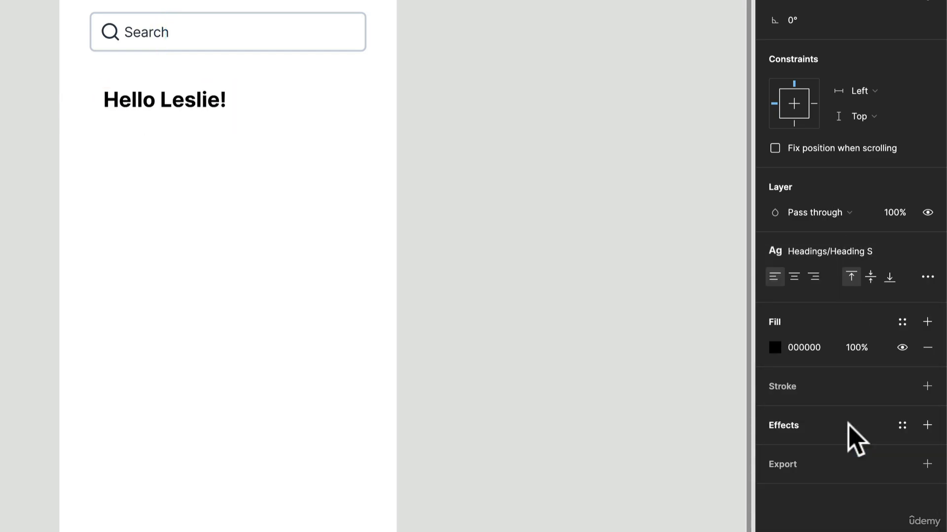
Step: Apply the Neutrals 800 color style to the greeting and align its left edge with the search field
click(903, 321)
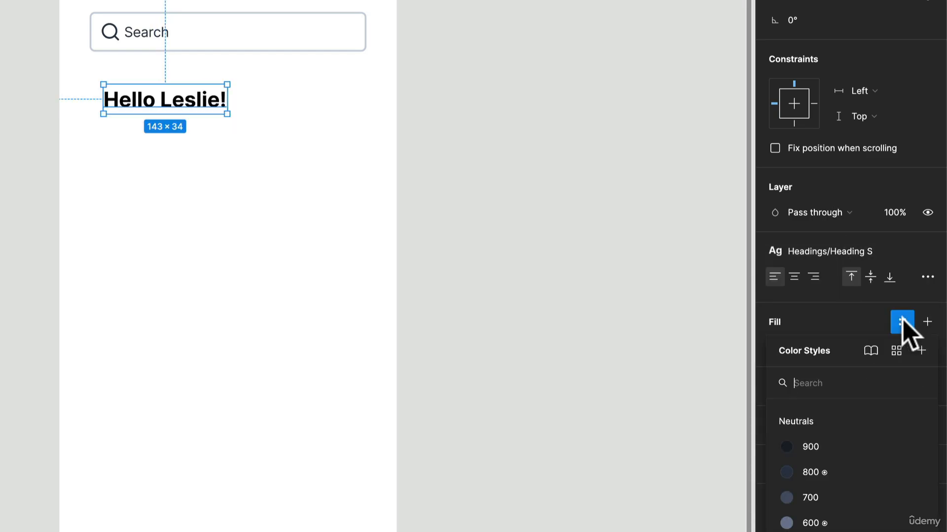
click(849, 463)
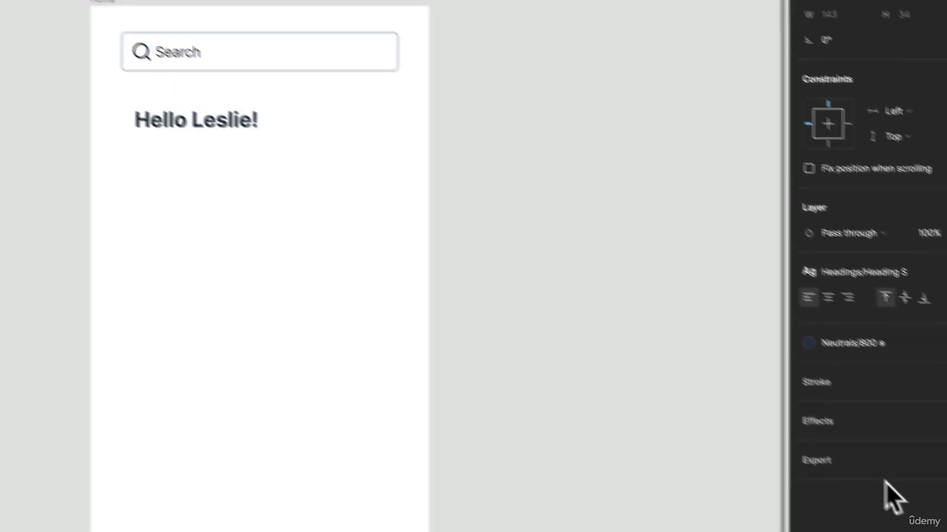
drag(313, 198, 296, 199)
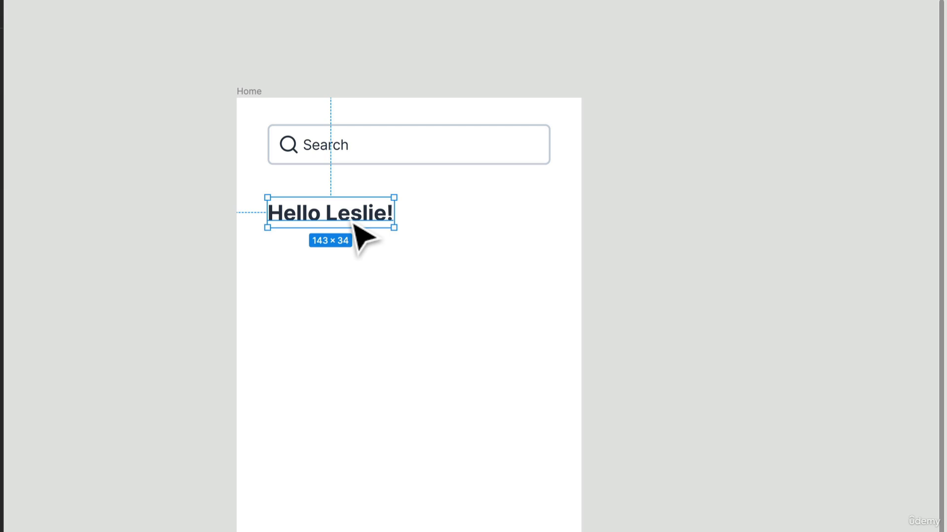
Step: Duplicate the greeting directly below itself and replace the copy's text with a line beginning "We have some recommendations"
drag(363, 216, 366, 253)
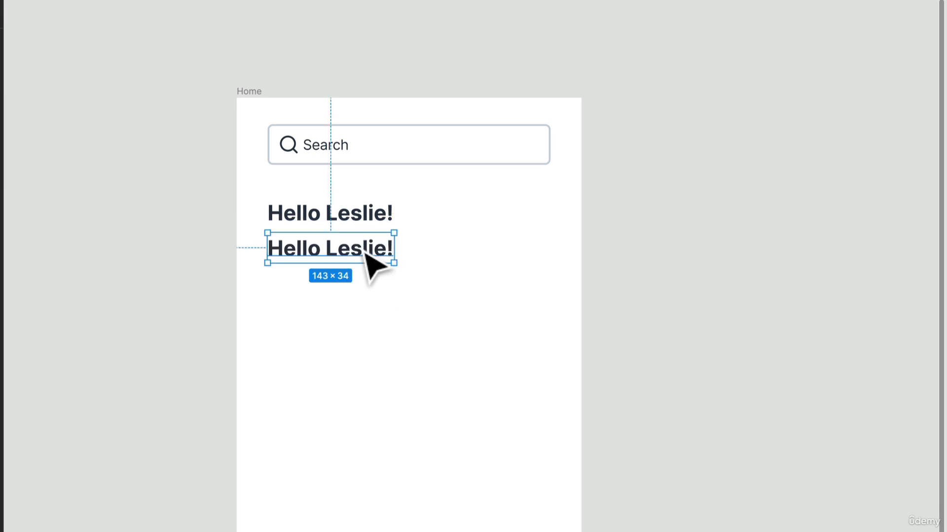
double_click(365, 254)
text(We)
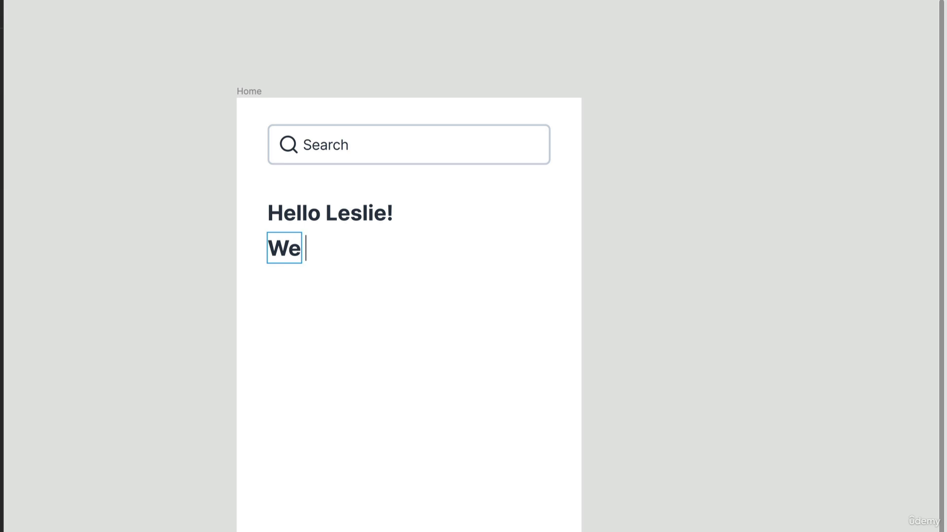
text( have som)
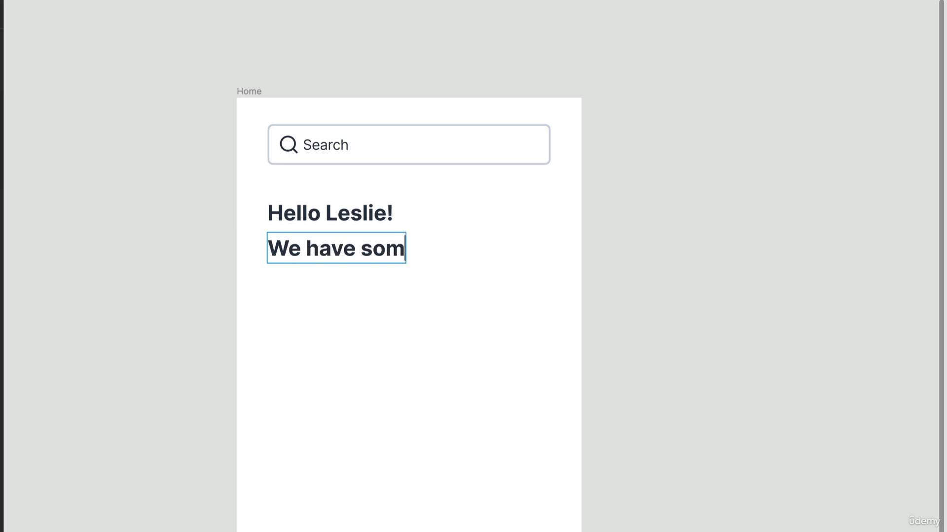
text(e recom)
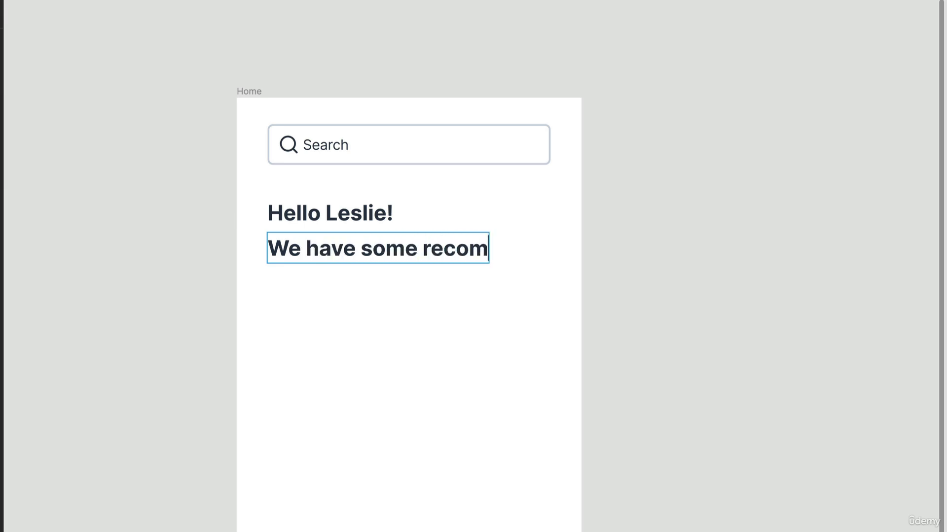
text(mendatio)
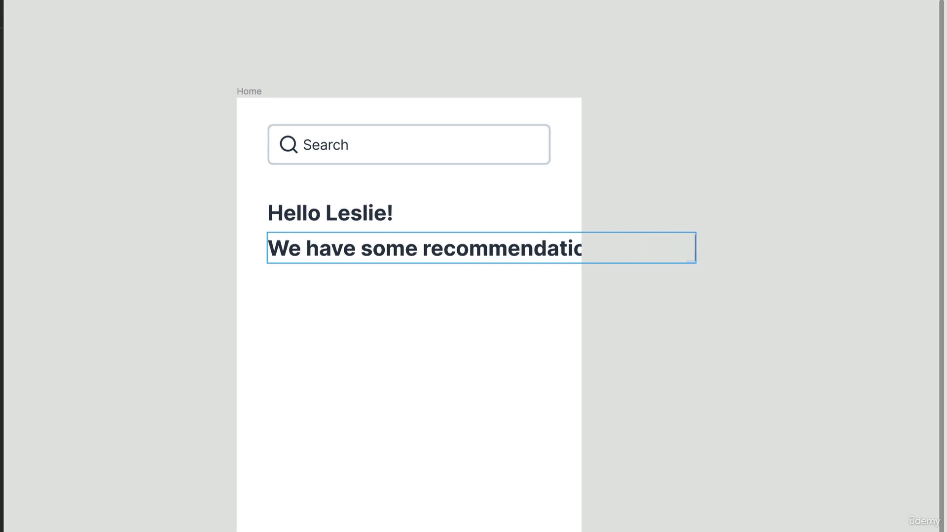
Step: Apply the Body Medium text style (16/150) to the recommendations line
key(ctrl+a)
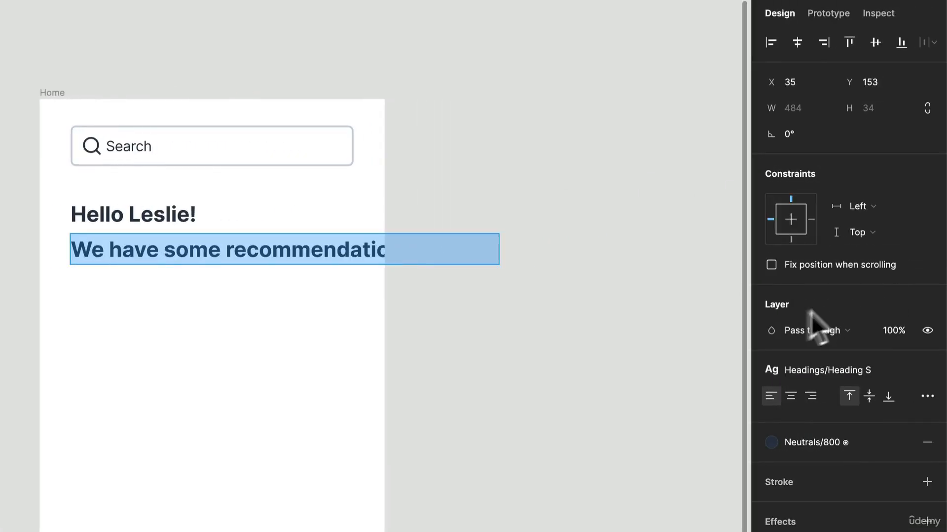
click(861, 372)
scroll(854, 467, down, 1)
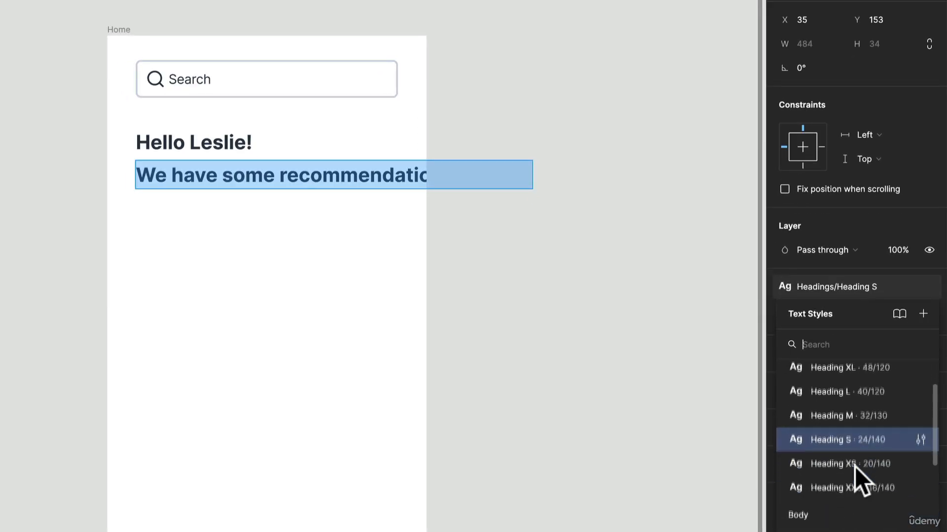
scroll(855, 467, down, 3)
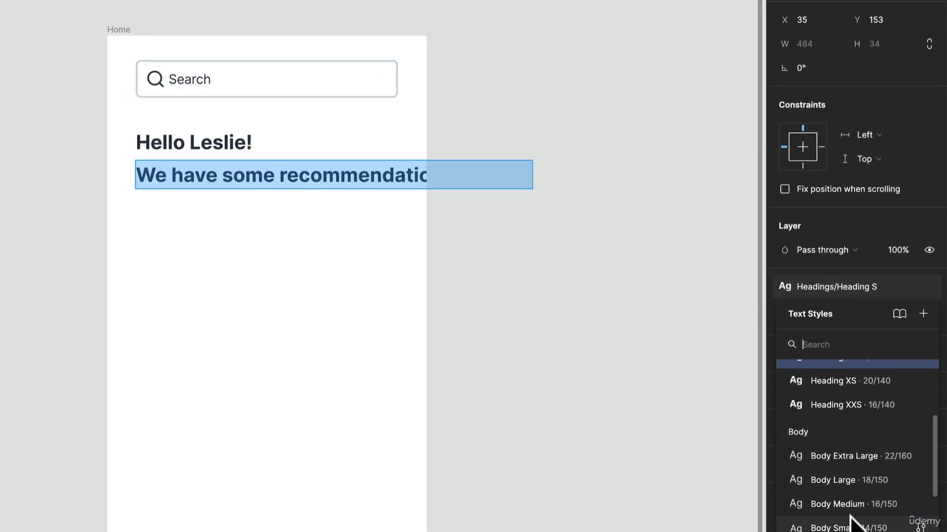
click(849, 504)
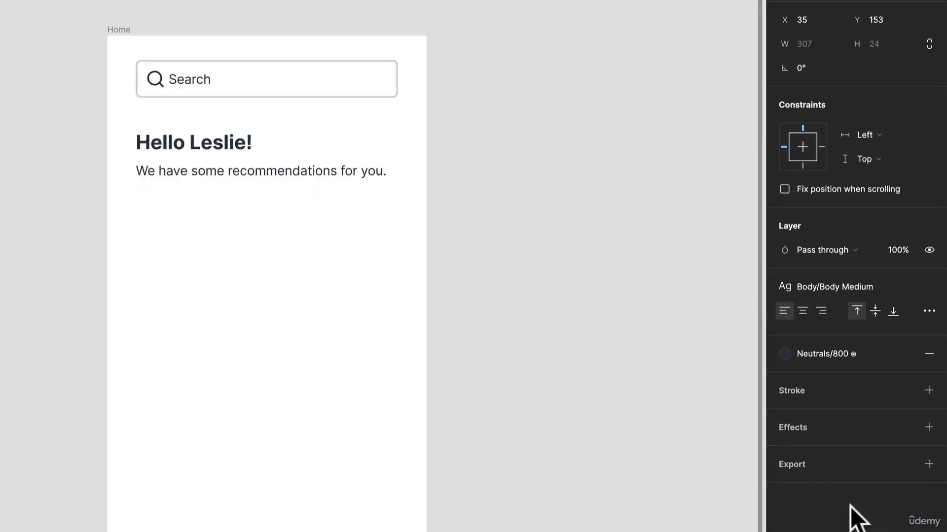
Step: Apply the Neutrals 600 color style to the recommendations line and finish editing the text
click(841, 356)
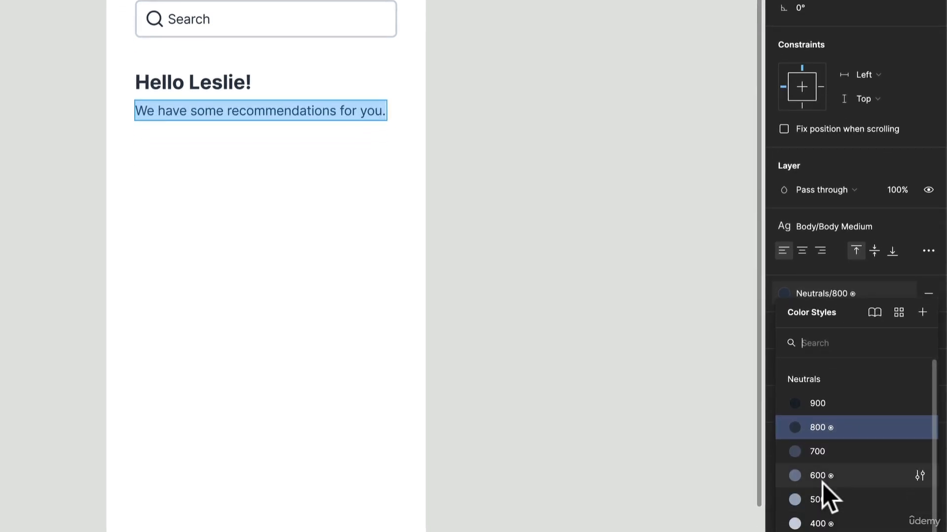
click(822, 483)
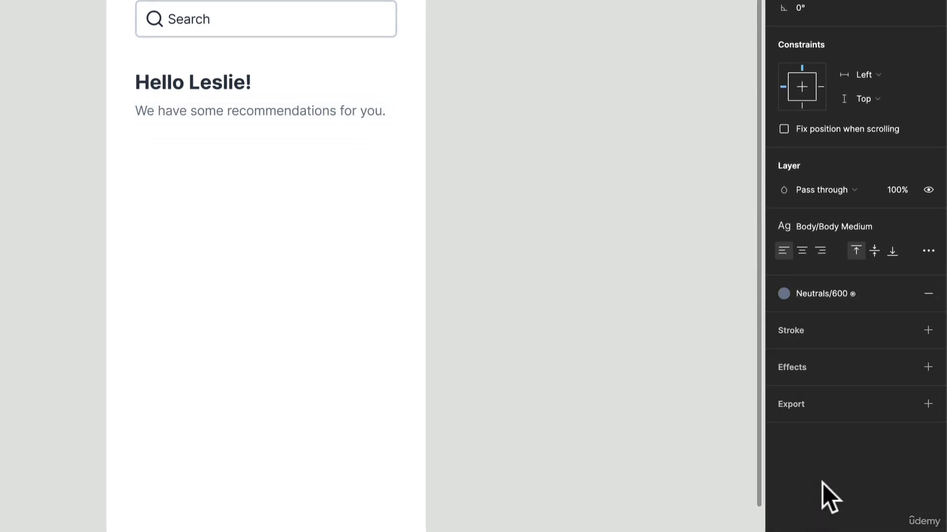
key(Escape)
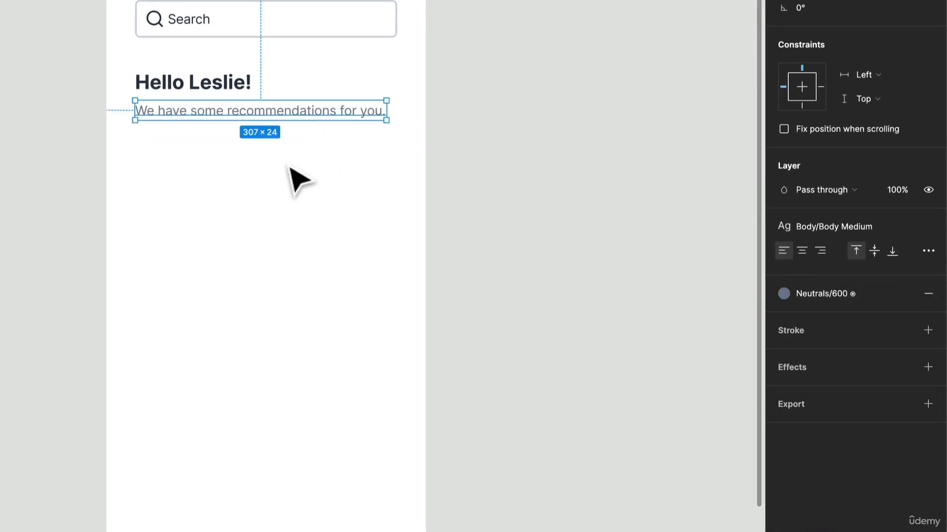
Step: Frame the greeting and recommendations line together and give the frame a vertical auto layout with an item spacing of 4
drag(286, 163, 198, 84)
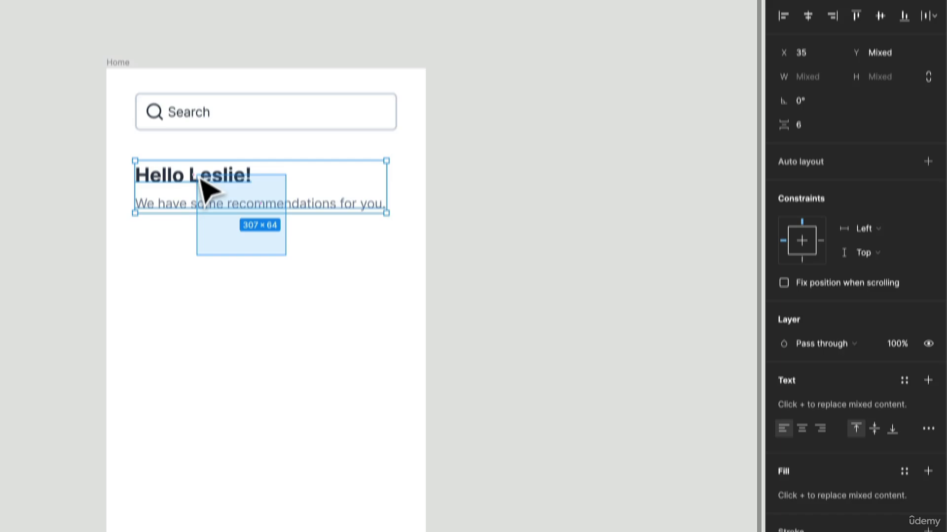
drag(200, 179, 200, 178)
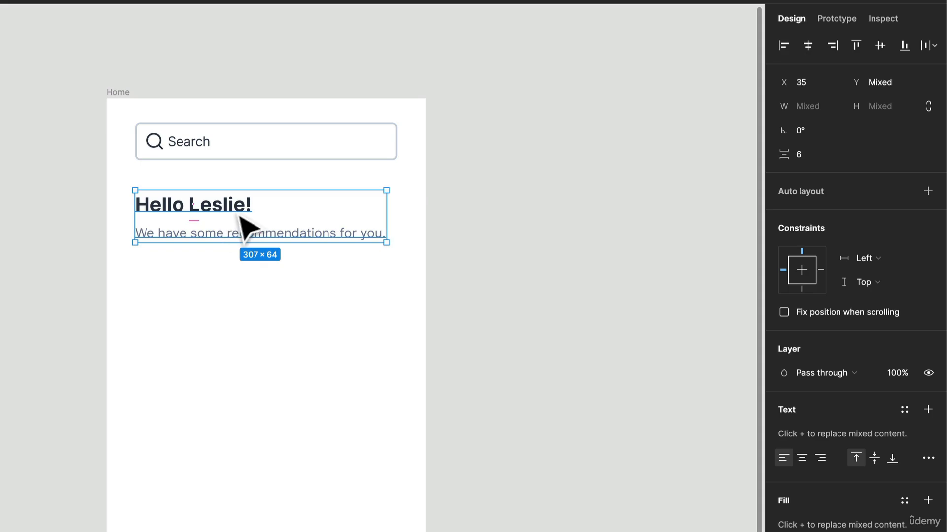
right_click(240, 210)
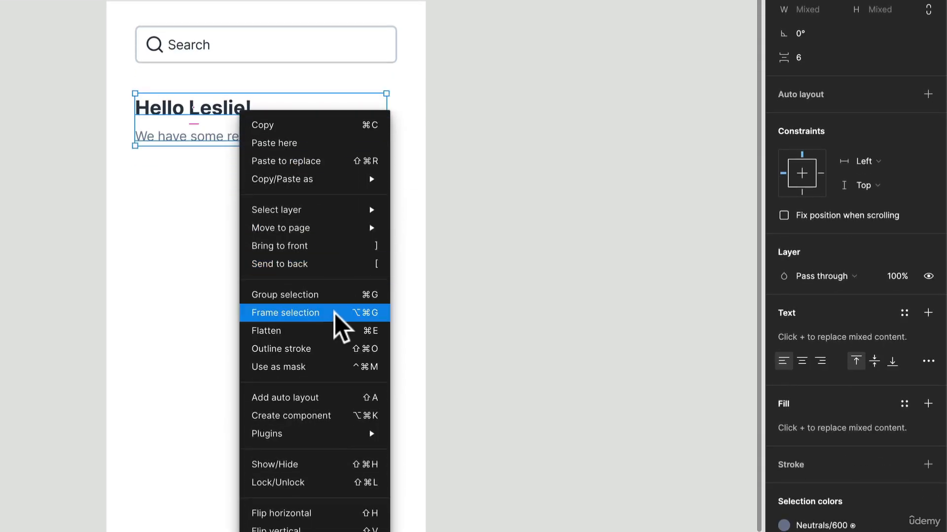
click(335, 313)
click(925, 143)
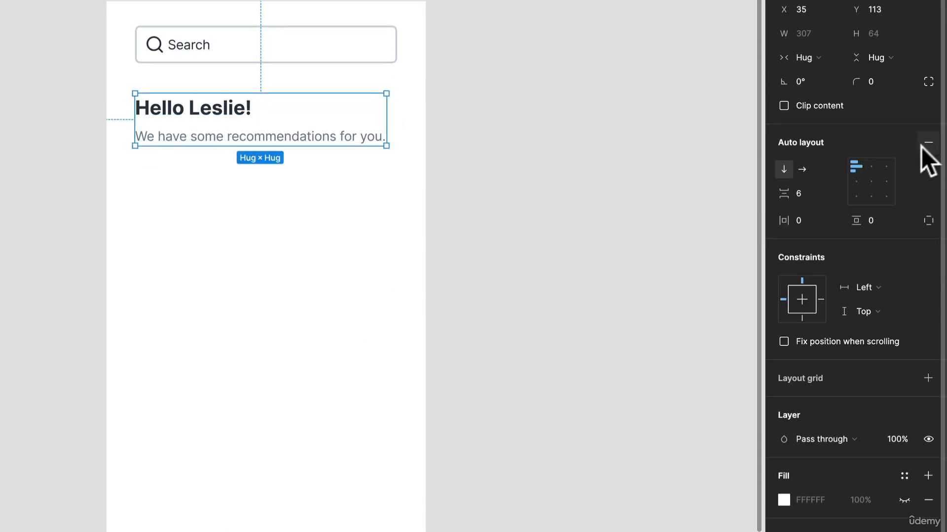
click(802, 192)
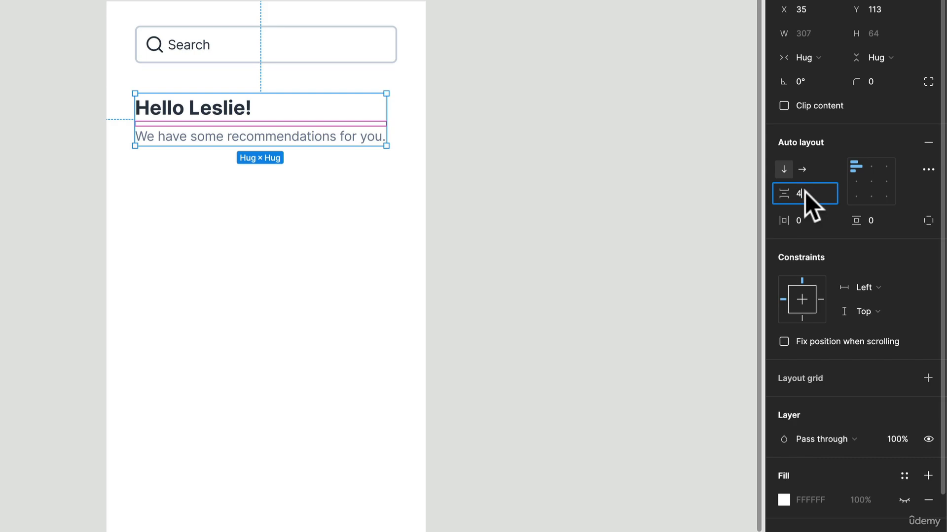
key(Return)
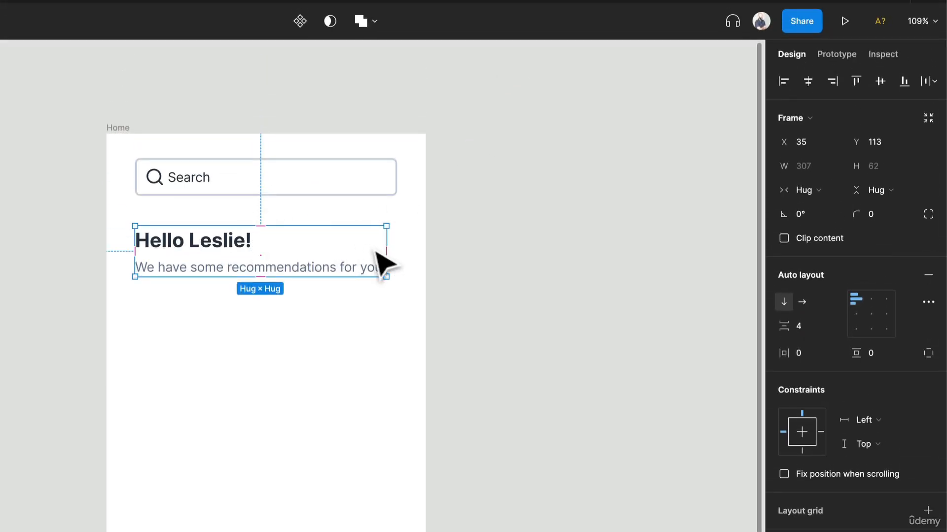
Step: Widen the greeting frame to about 327, then wrap it with the search field in a vertical auto layout frame
drag(391, 250, 403, 250)
drag(317, 327, 207, 180)
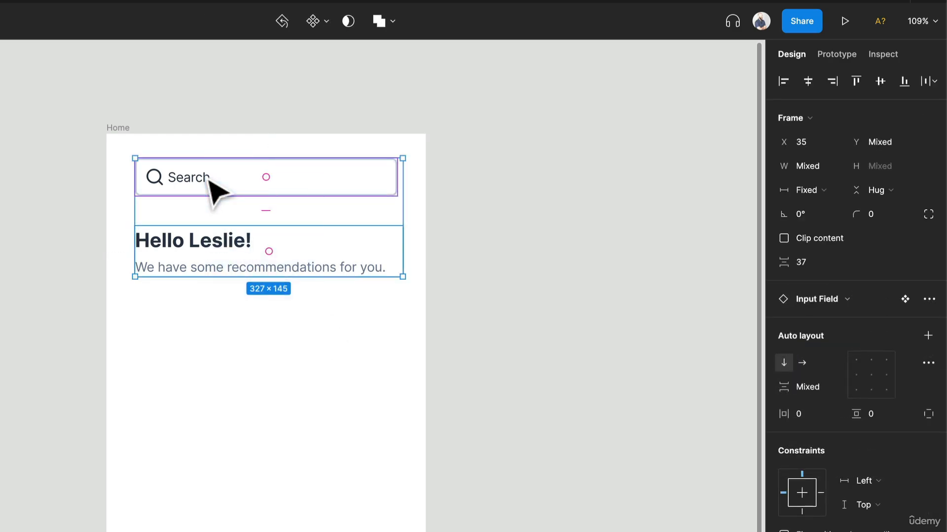
key(ctrl+alt+g)
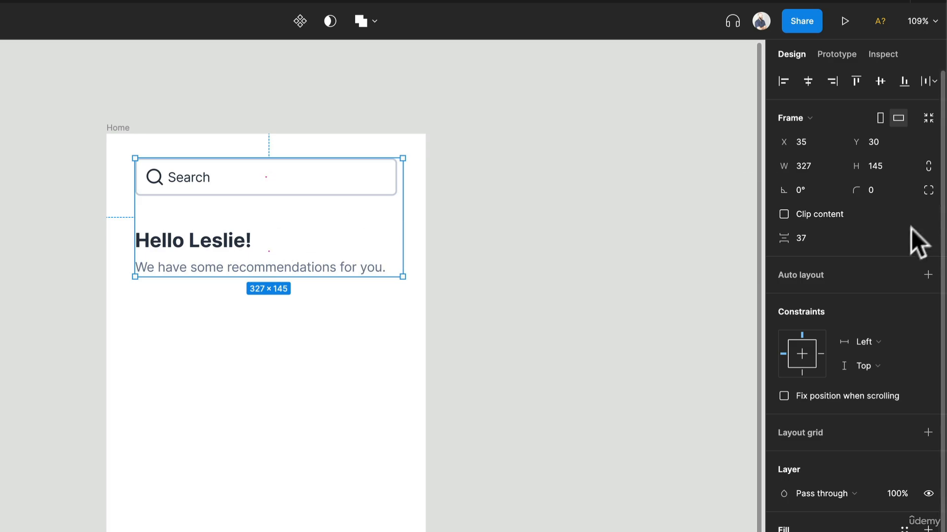
click(920, 270)
Step: Try an item spacing of 40 between the search field and the greeting block, then set it to 32
click(808, 325)
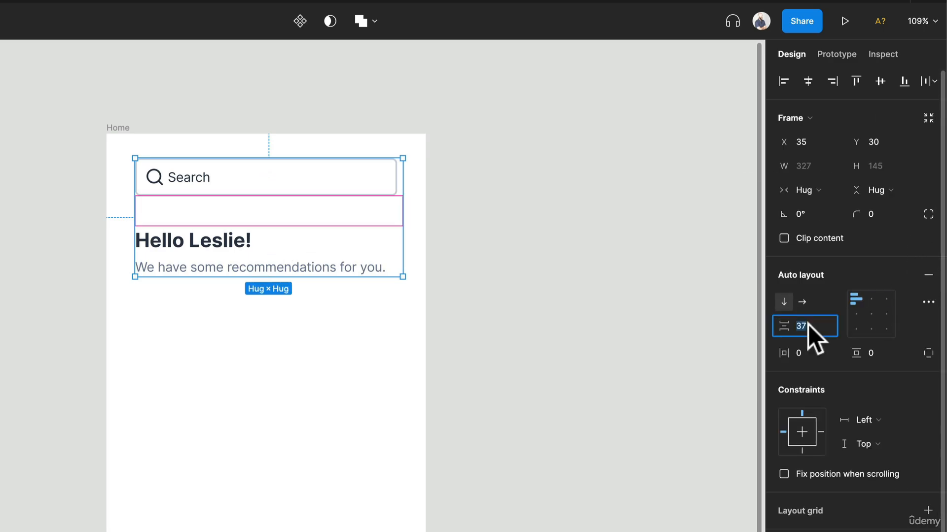
text(40)
key(Return)
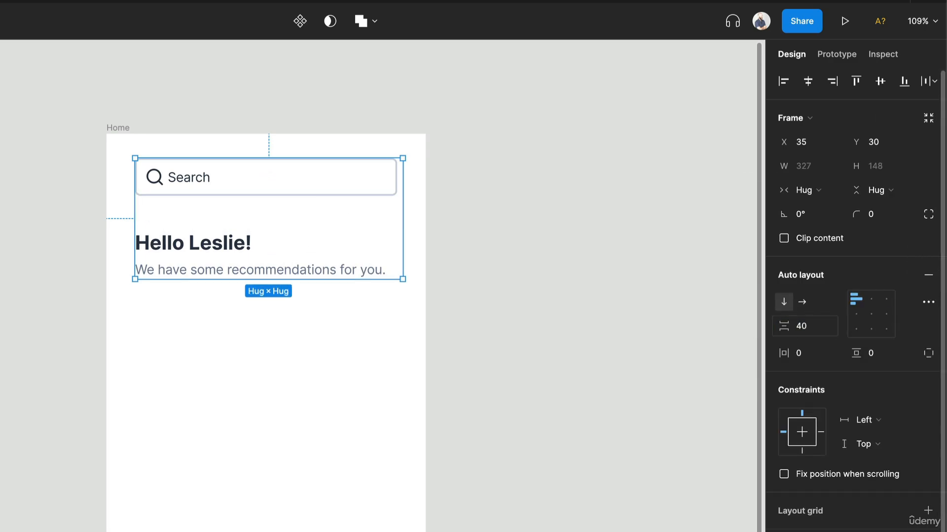
click(805, 330)
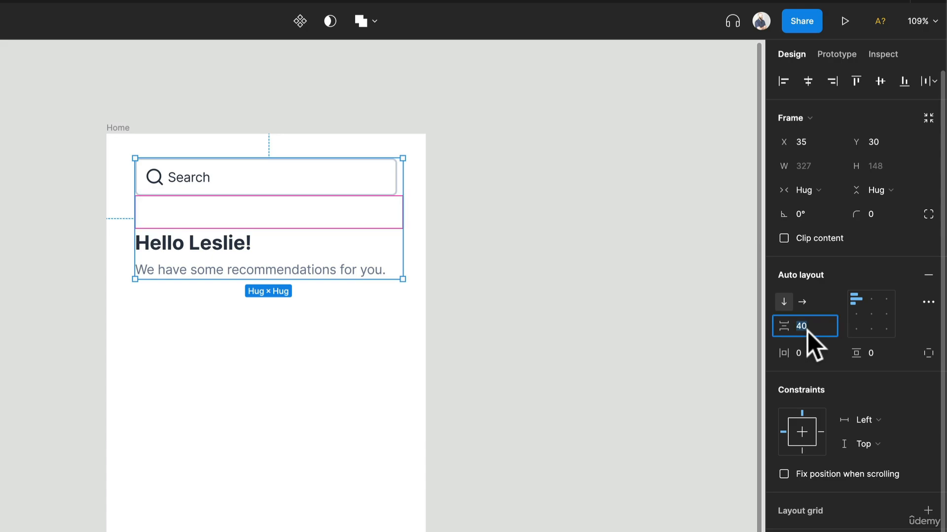
text(32)
key(Return)
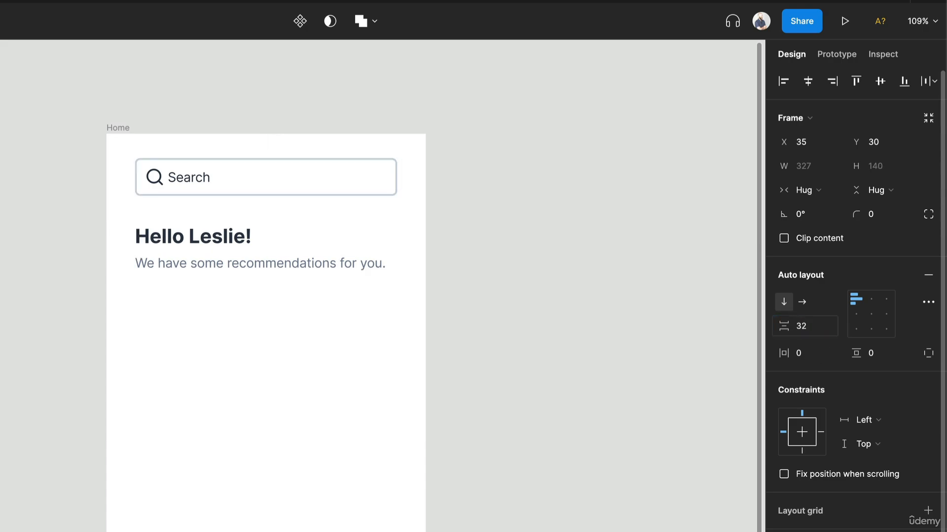
Step: Stretch the outer frame to the Home screen's side and top edges, 390 wide, and make its height hug its contents
drag(406, 186, 428, 189)
drag(131, 202, 105, 202)
drag(170, 158, 177, 133)
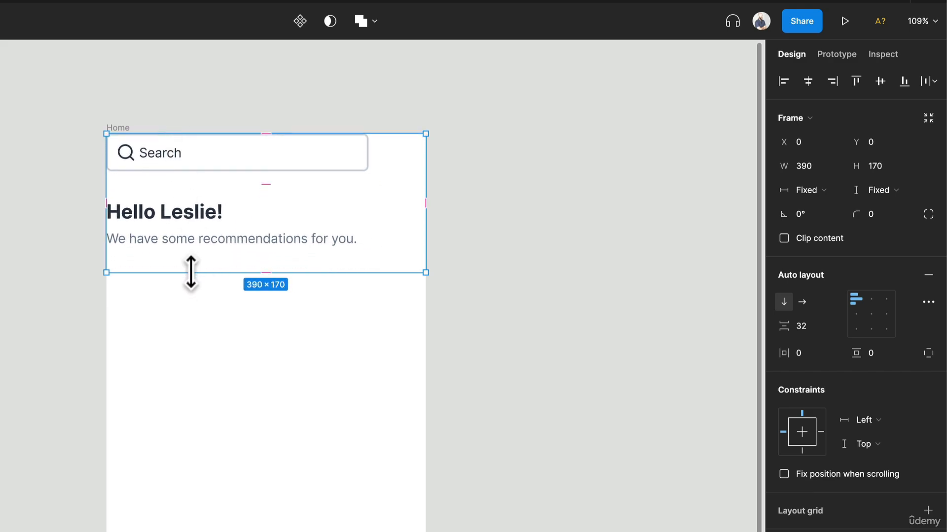
click(880, 189)
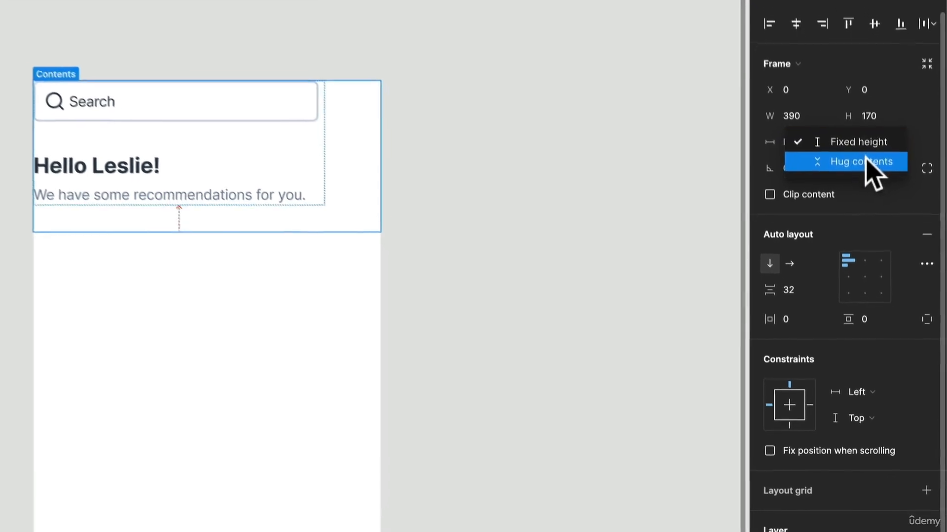
click(866, 161)
Step: Set the outer frame's horizontal padding to 24 and its top padding to 56
click(797, 322)
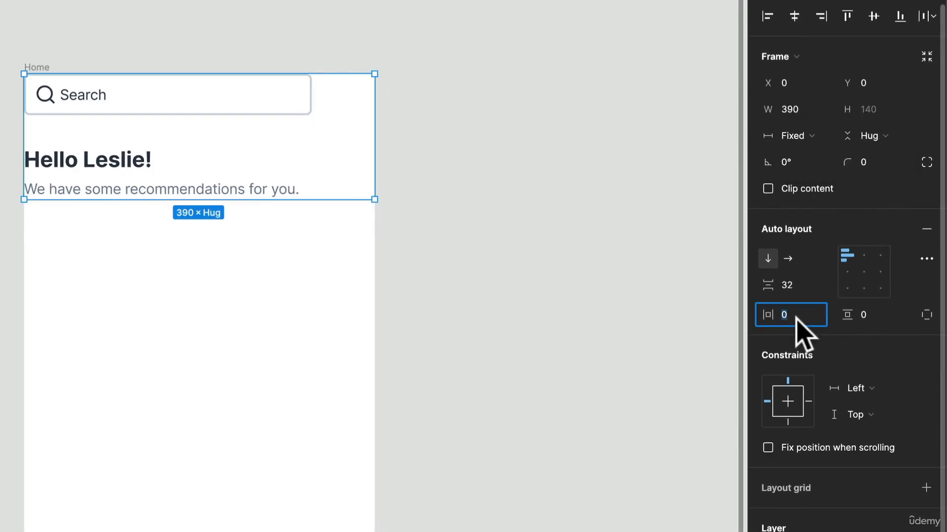
text(24)
key(Return)
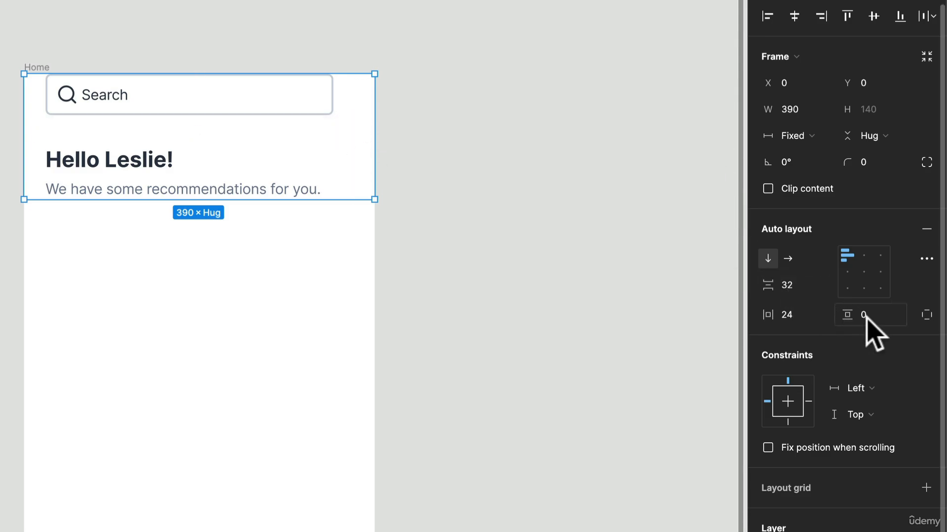
click(926, 314)
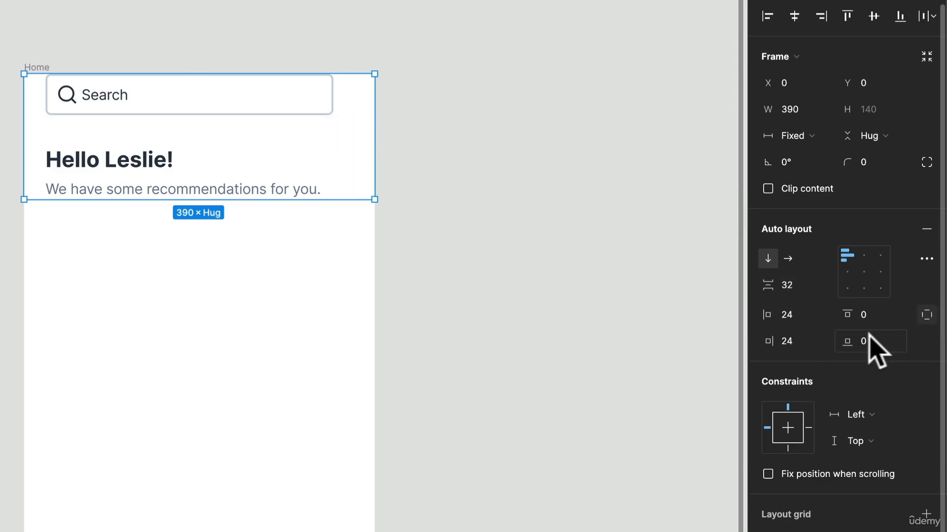
click(877, 312)
text(56)
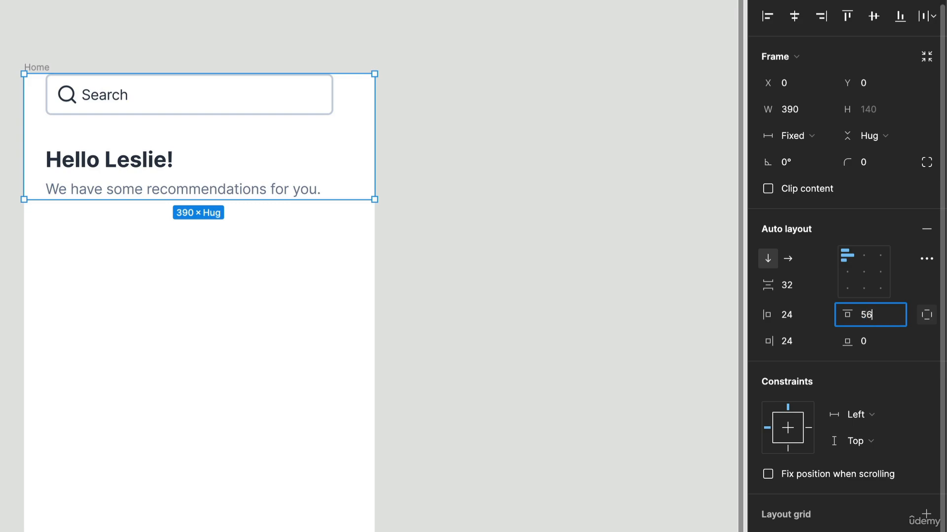
key(Return)
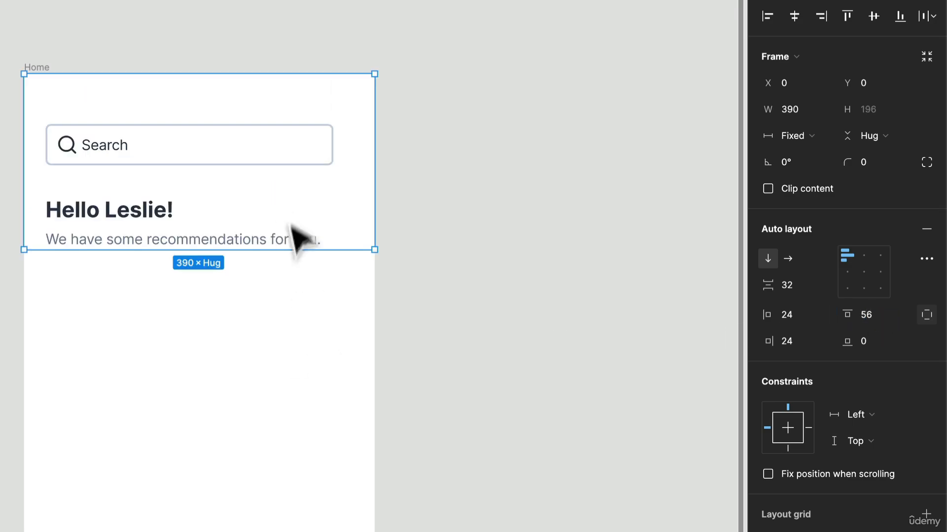
Step: Set the widths of the search field and the greeting block to fill the outer frame
click(309, 178)
click(310, 159)
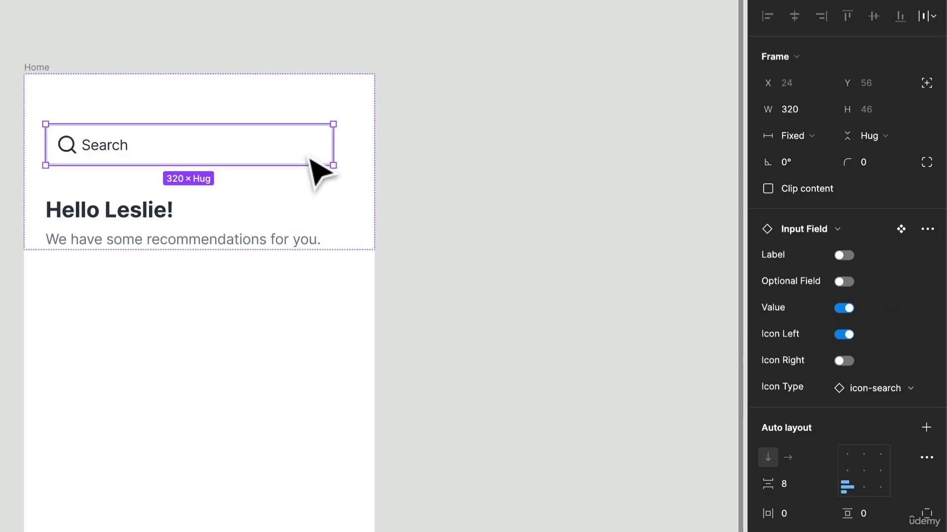
key(ctrl+a)
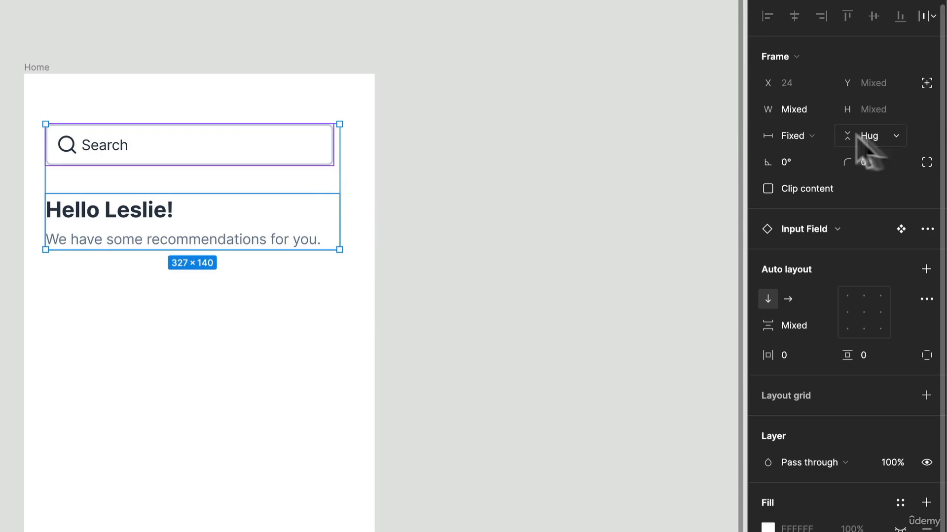
click(793, 136)
click(817, 176)
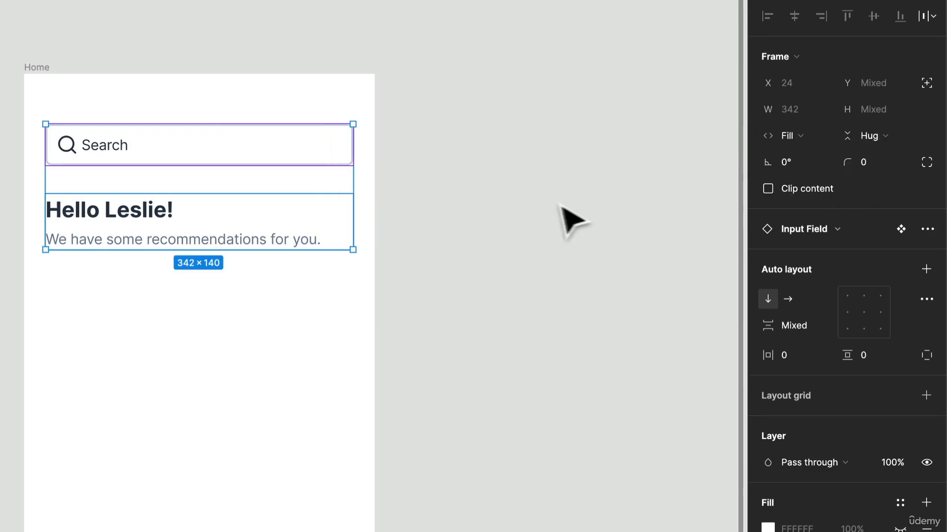
Step: Set the widths of the greeting and recommendations texts to fill their container, then clear the selection
click(253, 222)
click(254, 242)
key(ctrl+a)
click(790, 110)
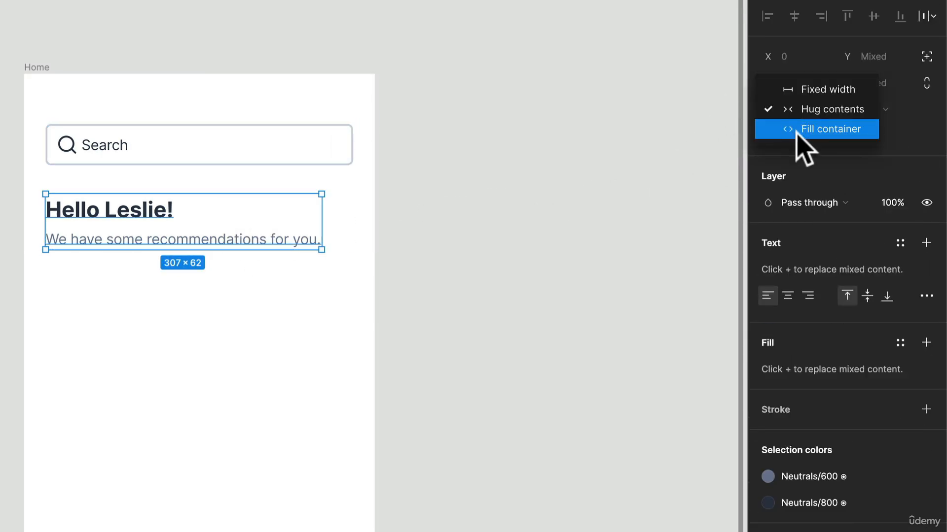
click(798, 135)
click(423, 264)
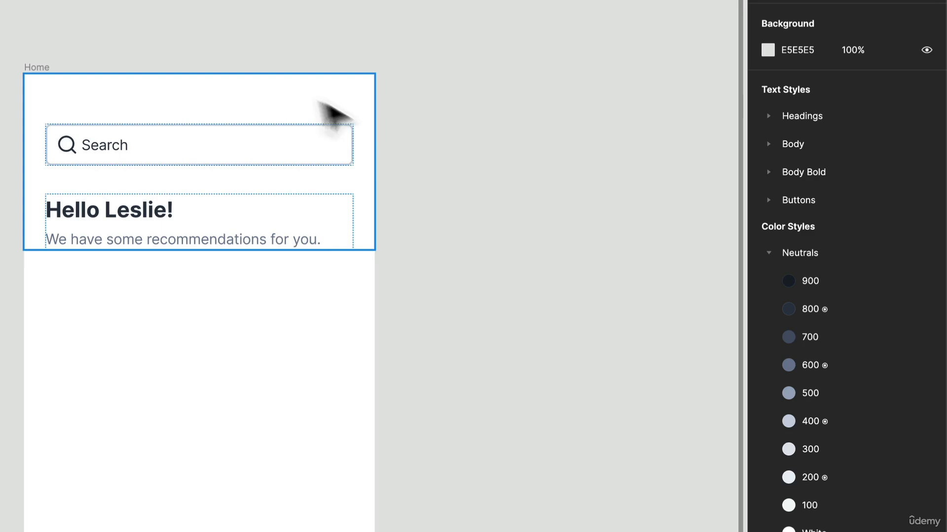
Step: Insert the Card component from the local Content Blocks into the outer auto layout frame, directly below the greeting block
click(366, 217)
mouse_move(378, 196)
mouse_down()
mouse_move(239, 196)
mouse_move(375, 214)
mouse_up()
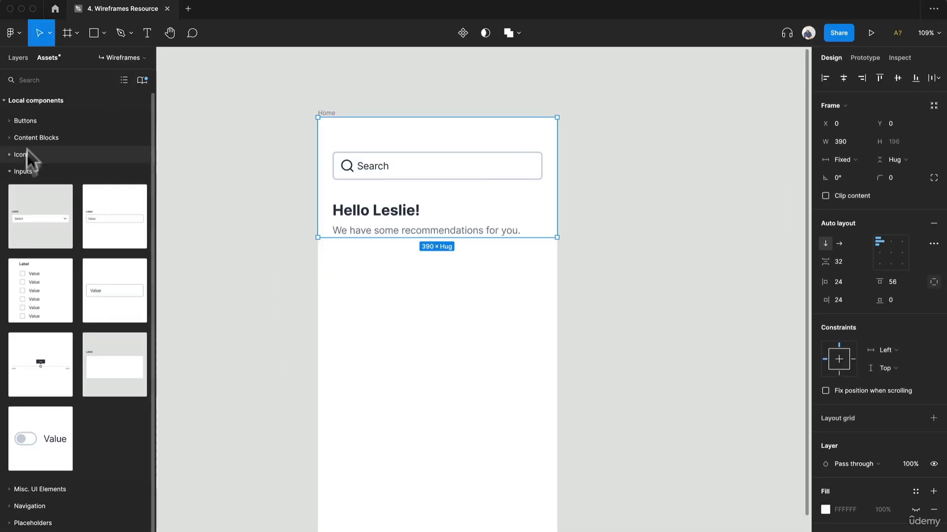
click(40, 168)
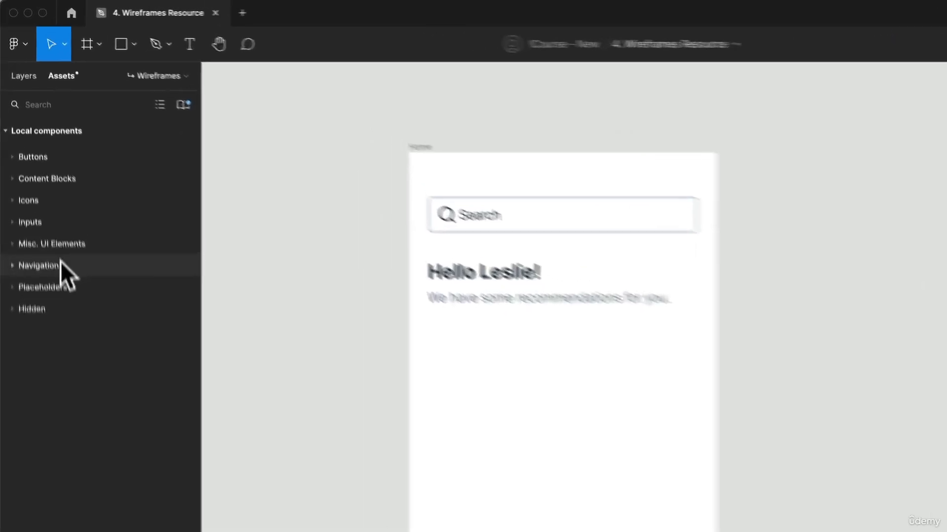
click(87, 245)
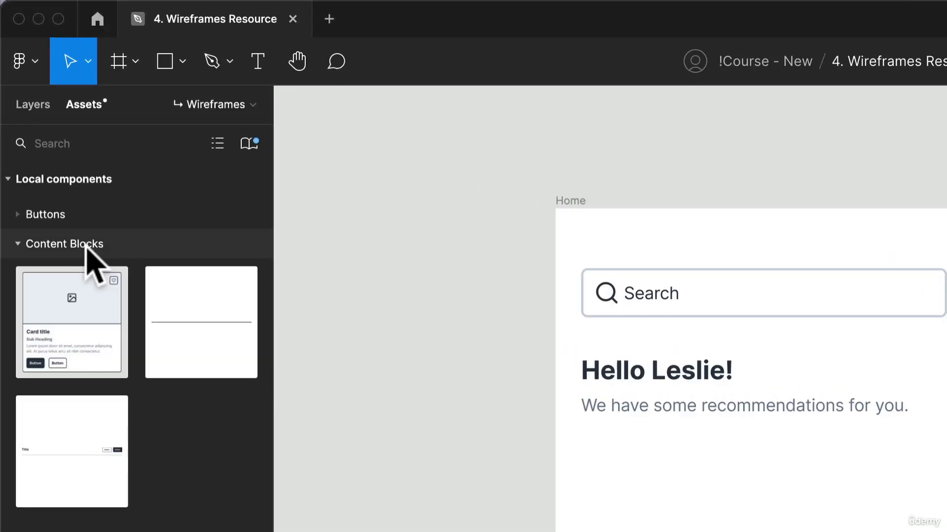
drag(85, 339, 788, 475)
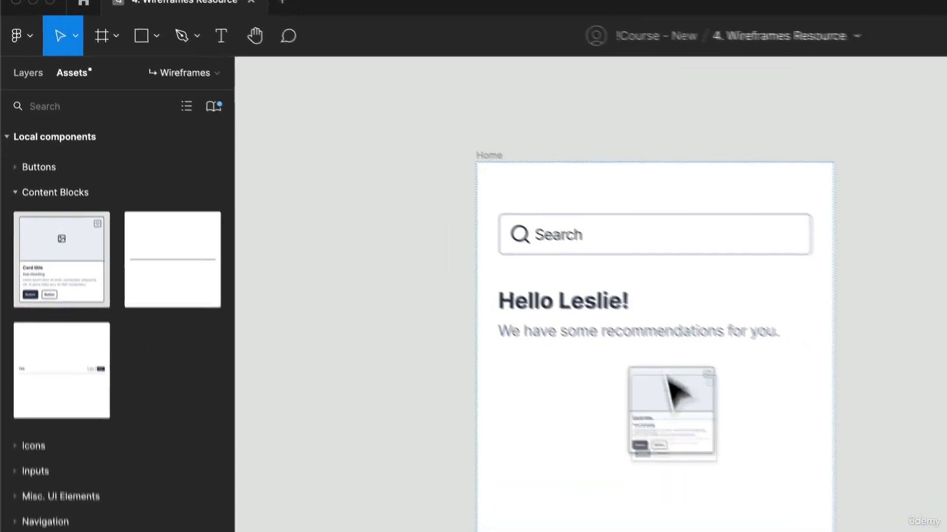
drag(669, 377, 754, 285)
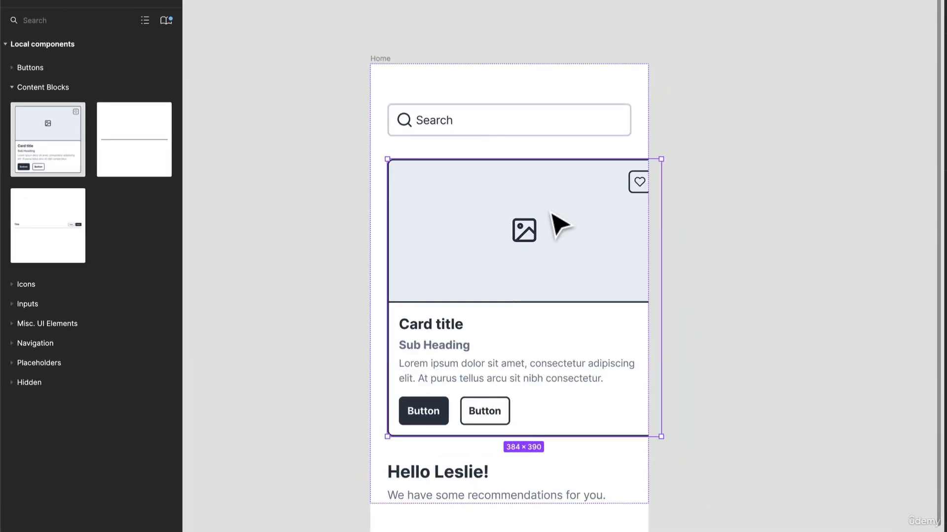
key(Down)
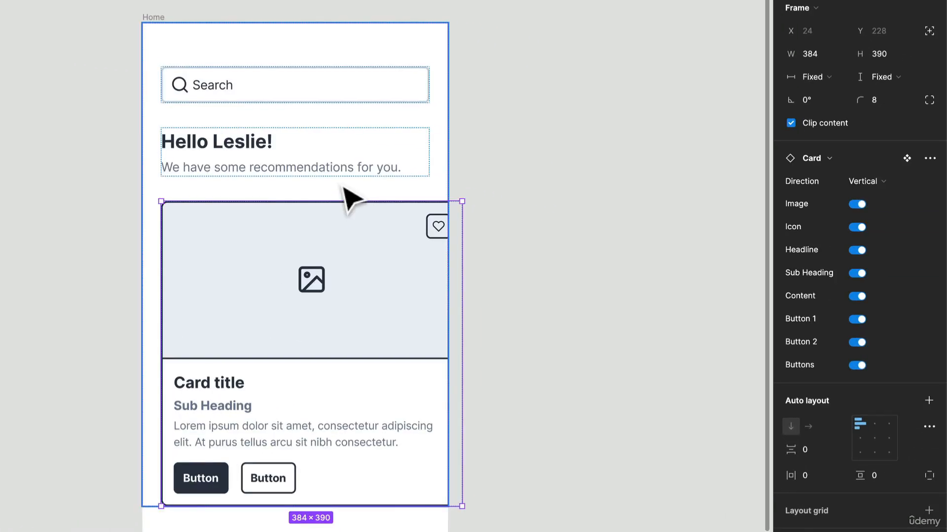
Step: Turn off all the card's buttons, and change its sub heading to "$25.00" and its title to "Product Name"
click(857, 366)
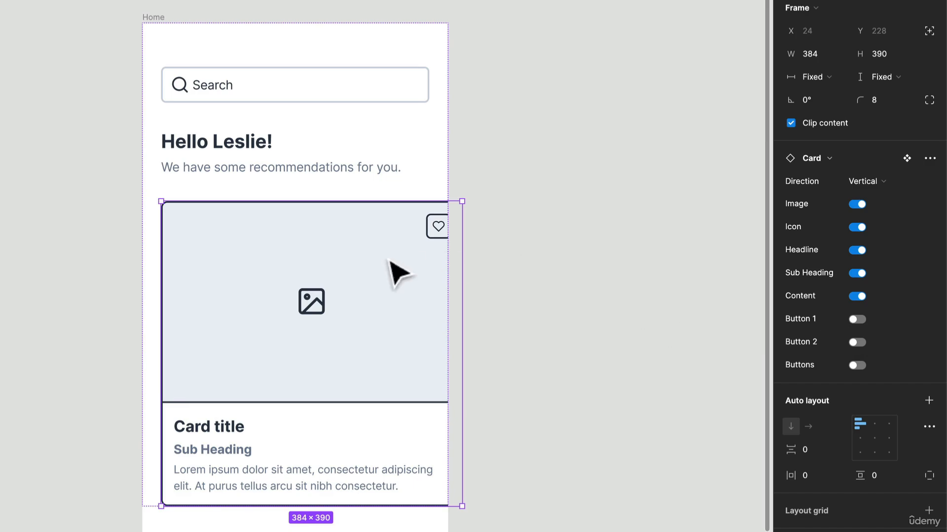
double_click(212, 453)
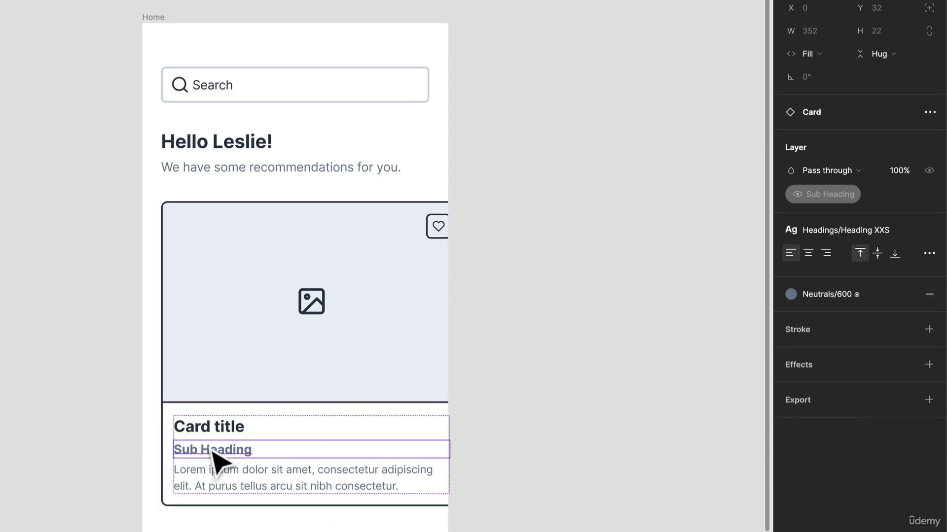
double_click(212, 451)
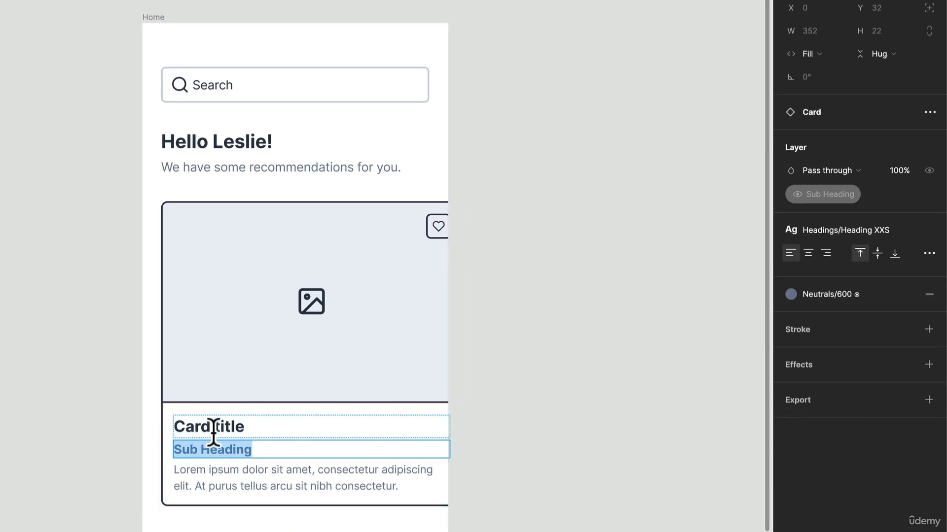
text($25.00)
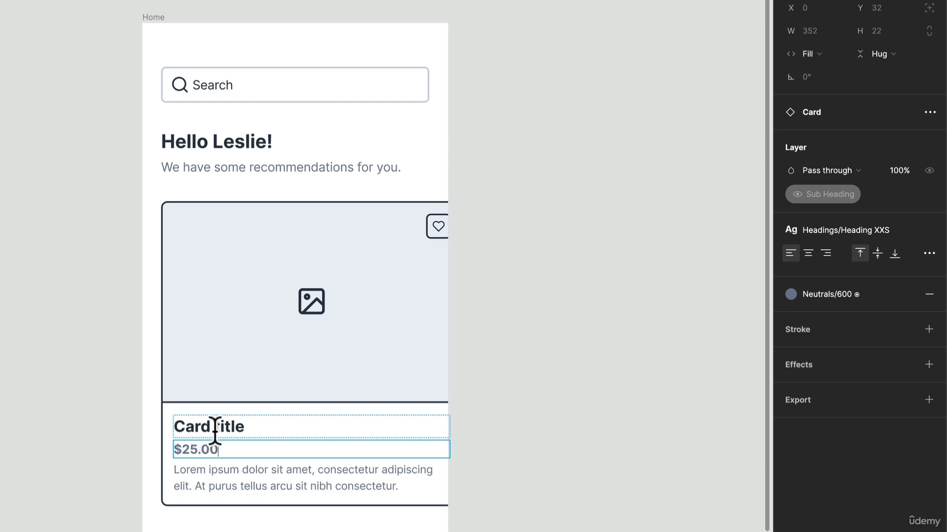
double_click(214, 431)
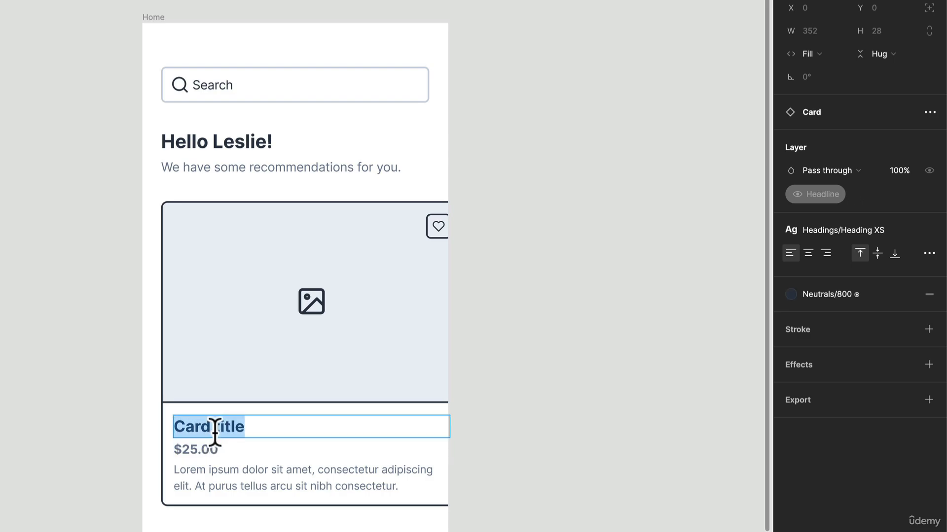
text(Product Name)
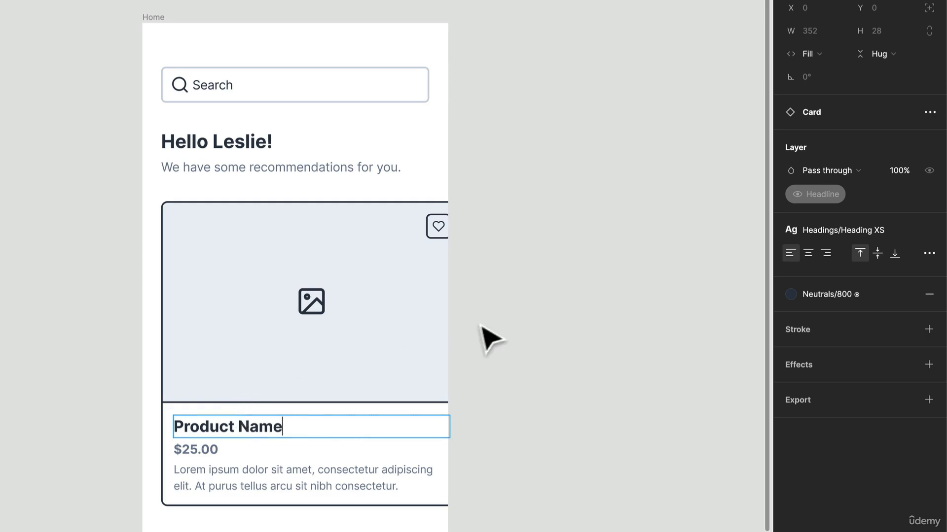
click(562, 294)
Step: Resize the product card to about 291 wide by 292 high so it fits inside the Home frame
click(427, 287)
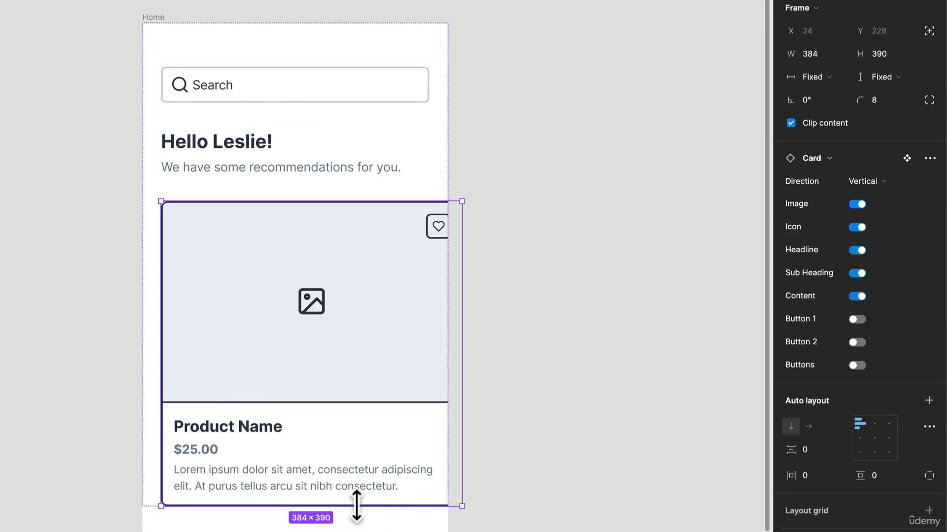
drag(356, 505, 370, 426)
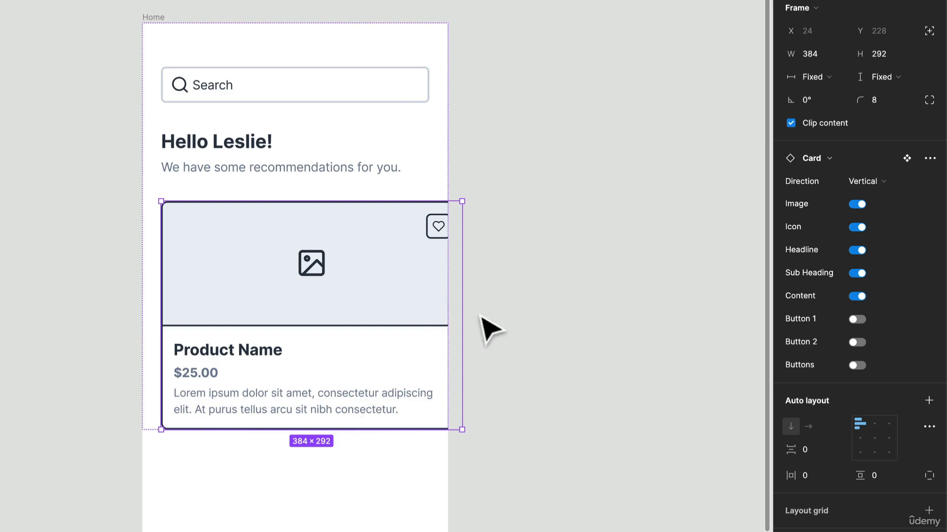
drag(462, 312, 389, 314)
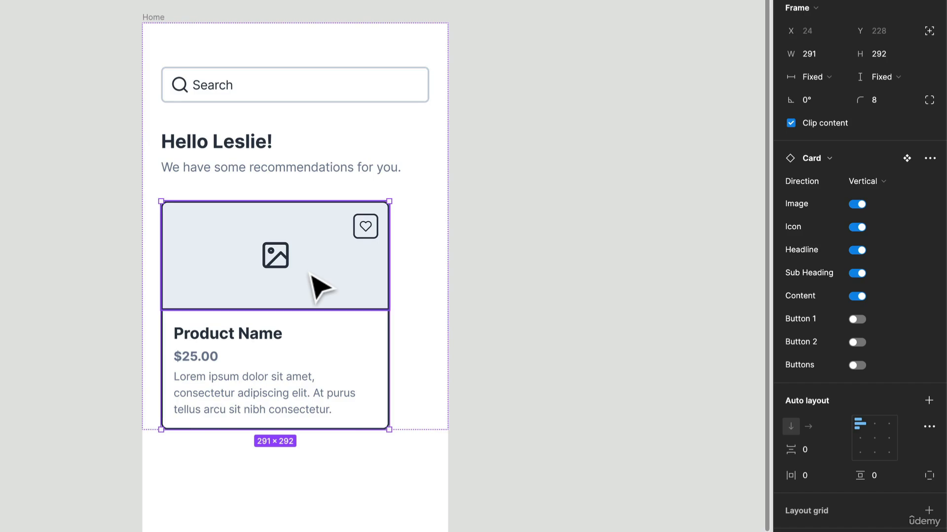
Step: Duplicate the product card and wrap both cards in a horizontal auto layout frame
key(ctrl+v)
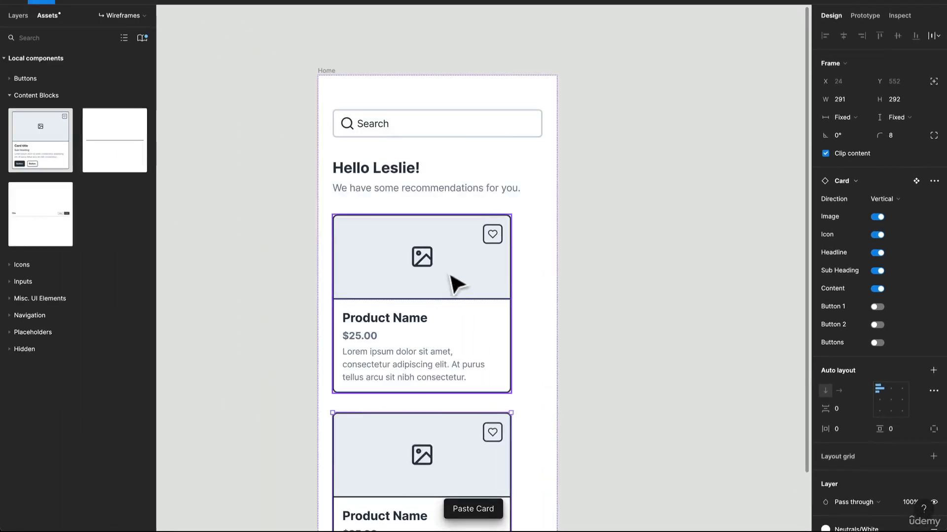
shift+click(477, 422)
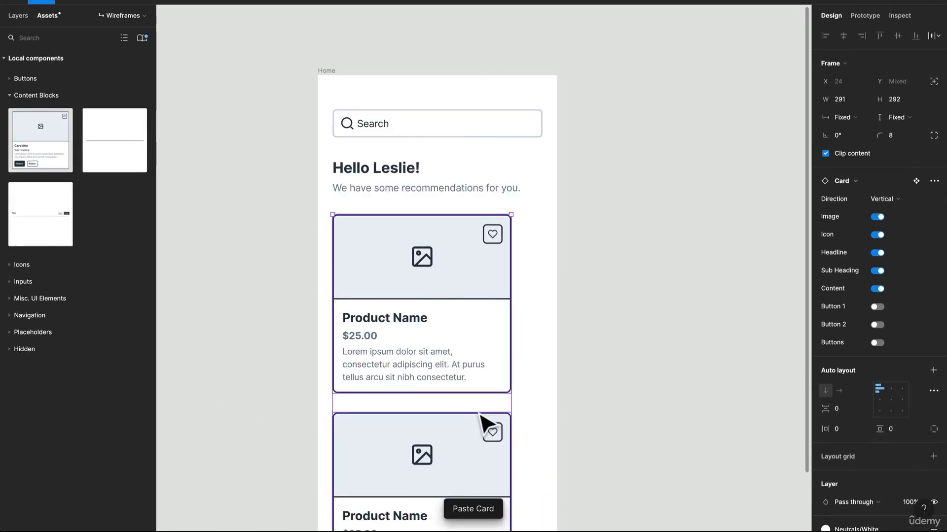
key(shift+a)
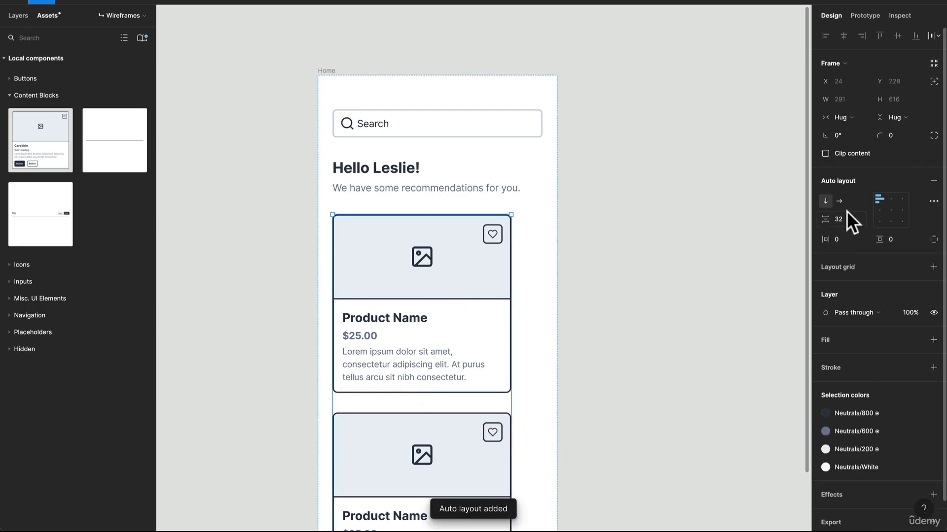
click(839, 200)
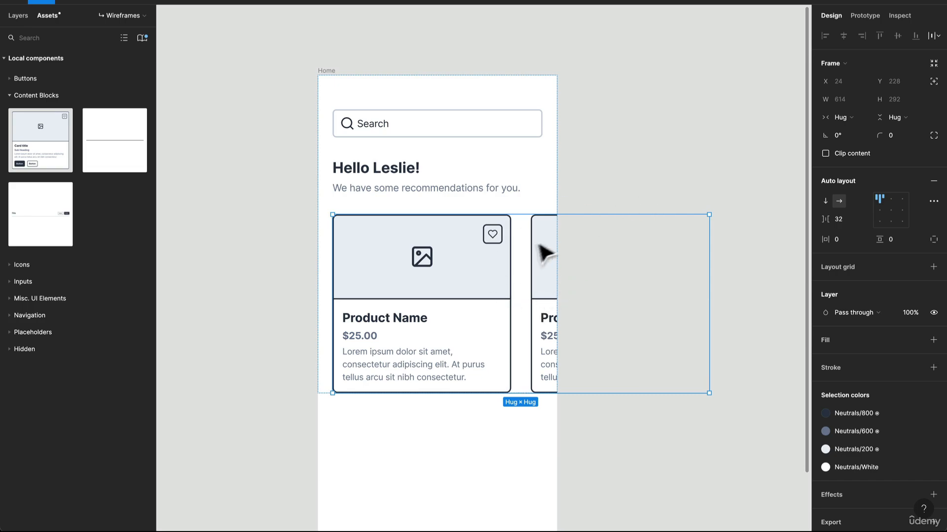
click(567, 258)
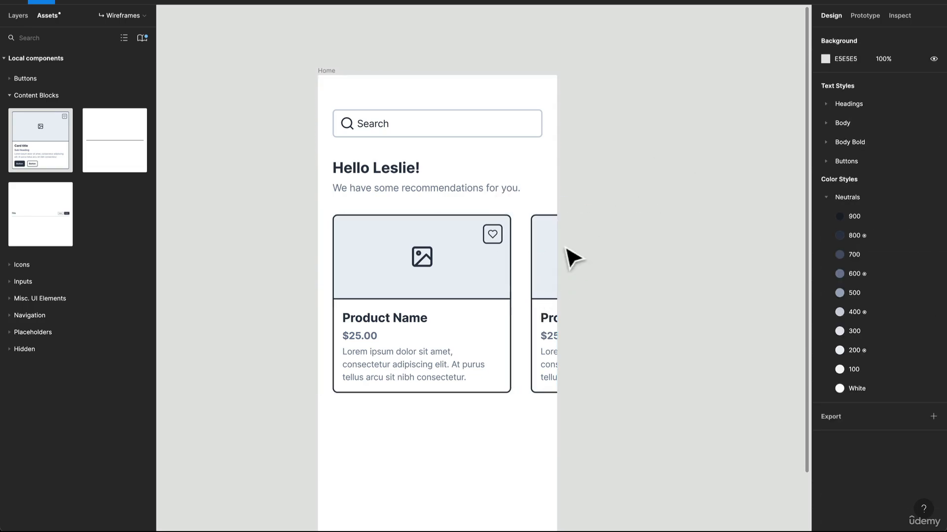
Step: Insert the Title Bar component from the local Content Blocks between the greeting block and the row of cards
click(494, 272)
click(494, 273)
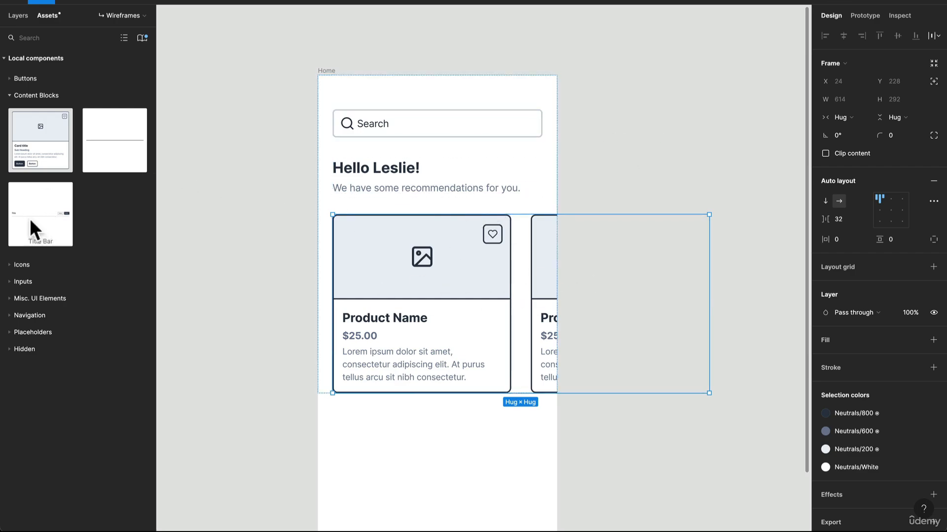
drag(31, 218, 373, 209)
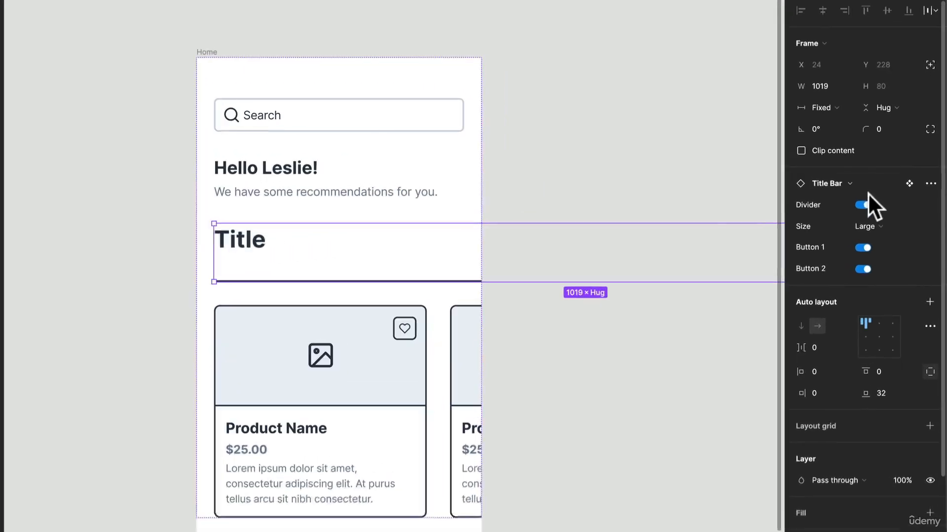
Step: Turn off the title bar's divider and Button 2, set its size to Small and its width to fill the container
click(864, 204)
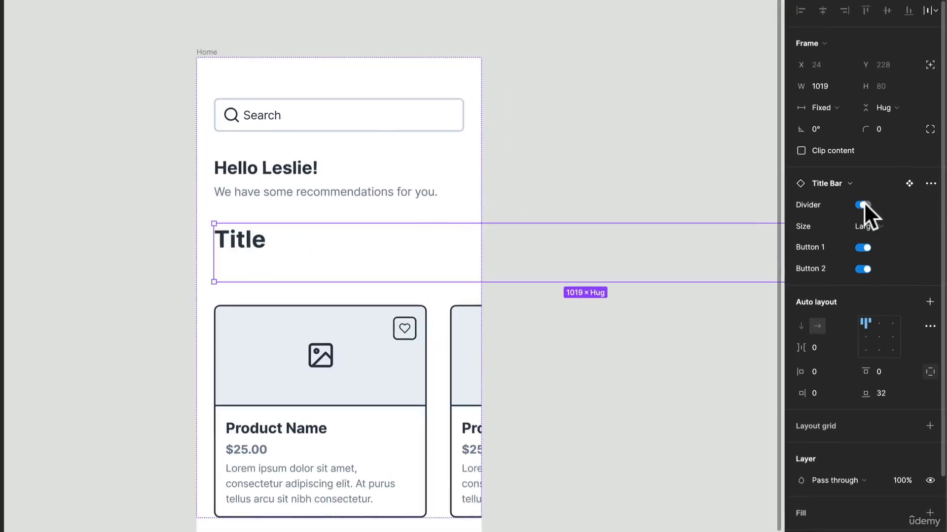
click(863, 228)
click(874, 242)
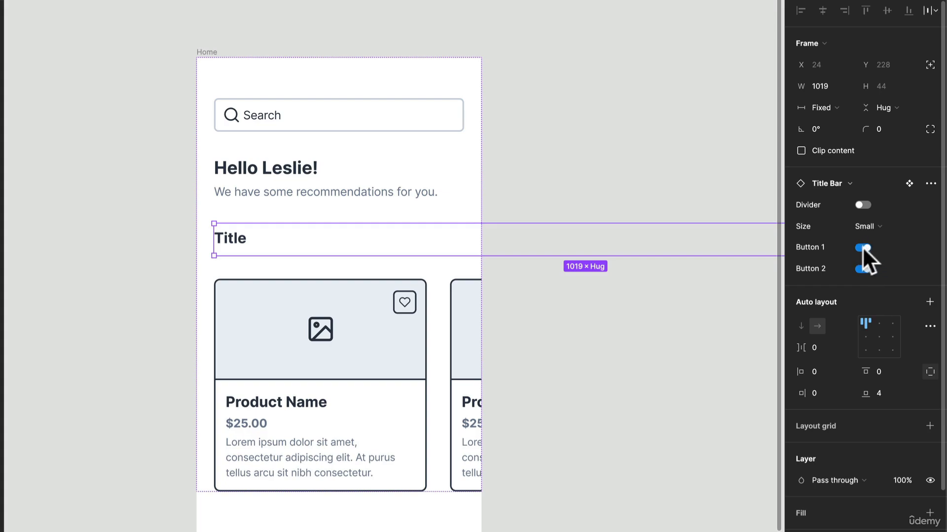
click(814, 106)
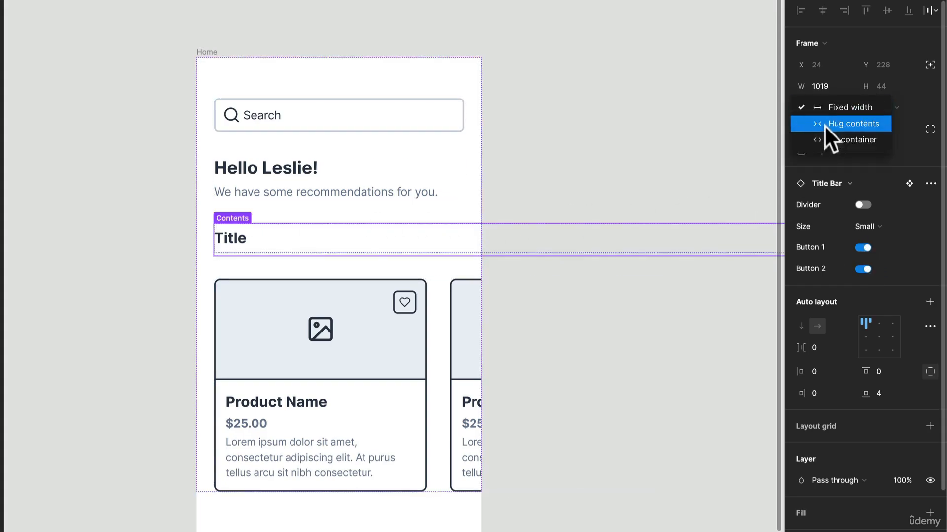
click(827, 139)
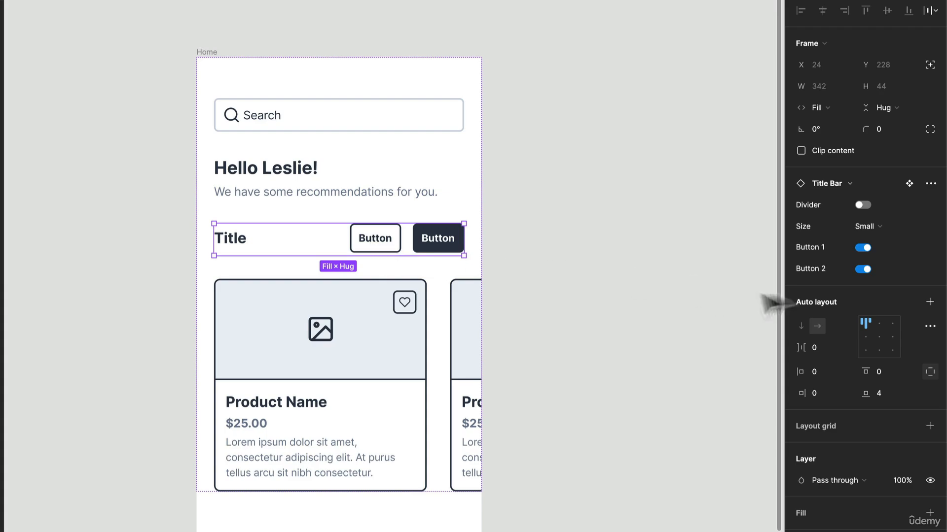
click(862, 269)
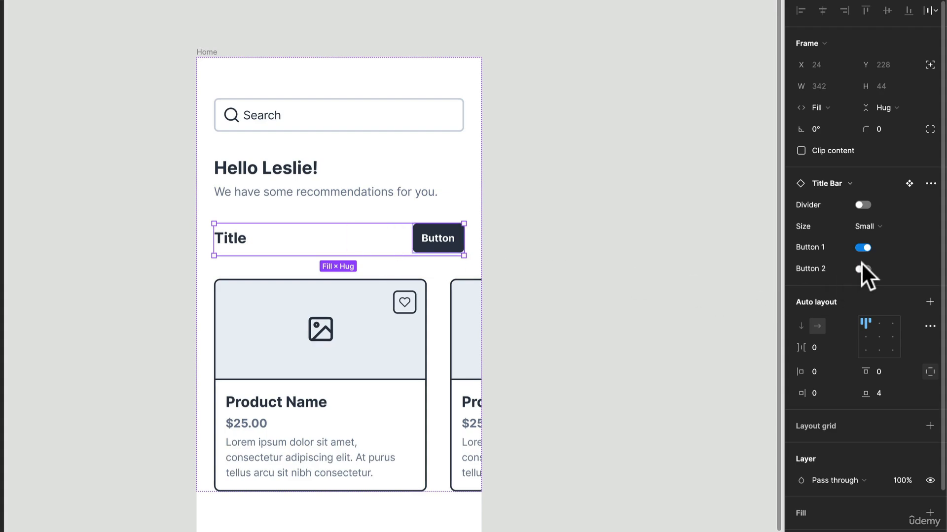
Step: Change the title bar's remaining button to the Ghost style and label it "See all"
click(446, 236)
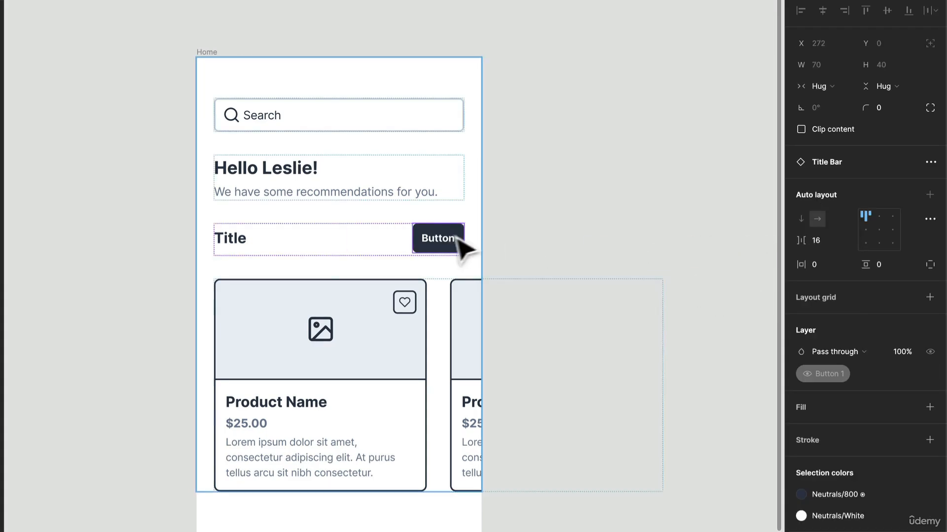
click(430, 243)
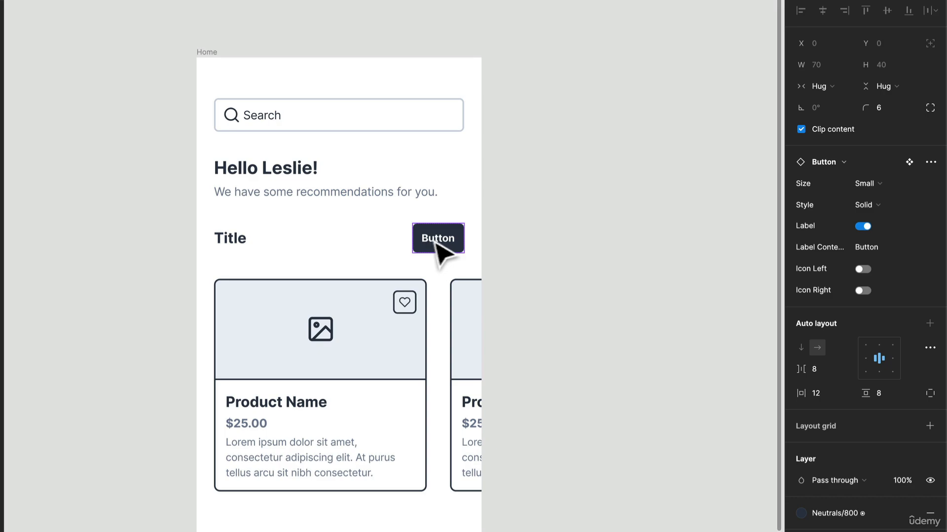
click(850, 163)
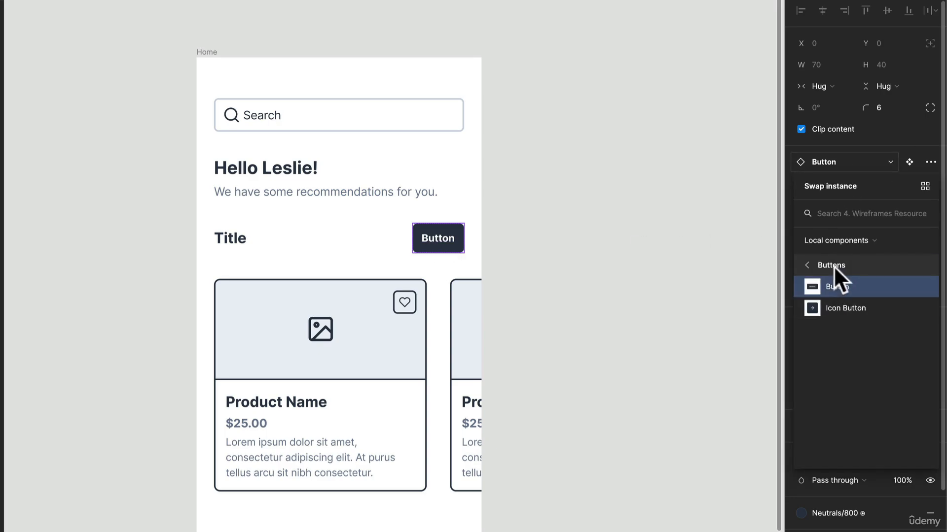
click(836, 163)
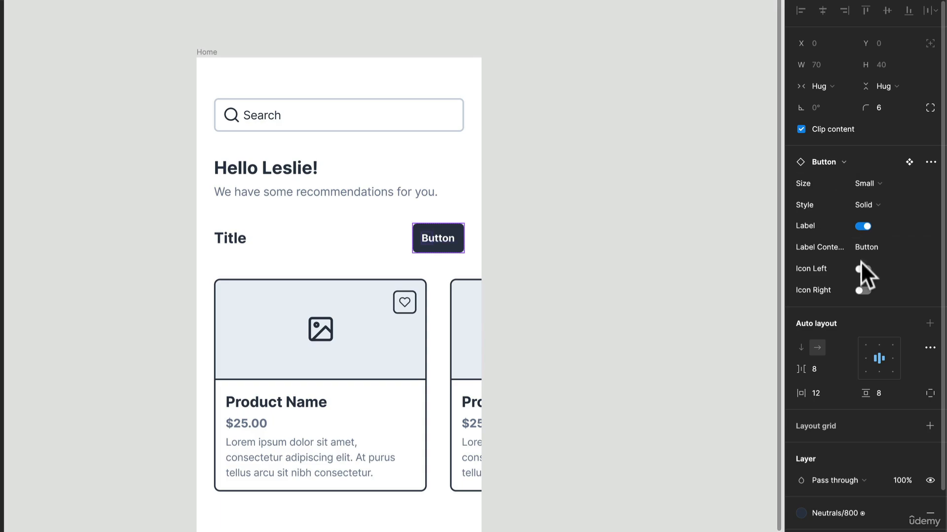
click(863, 204)
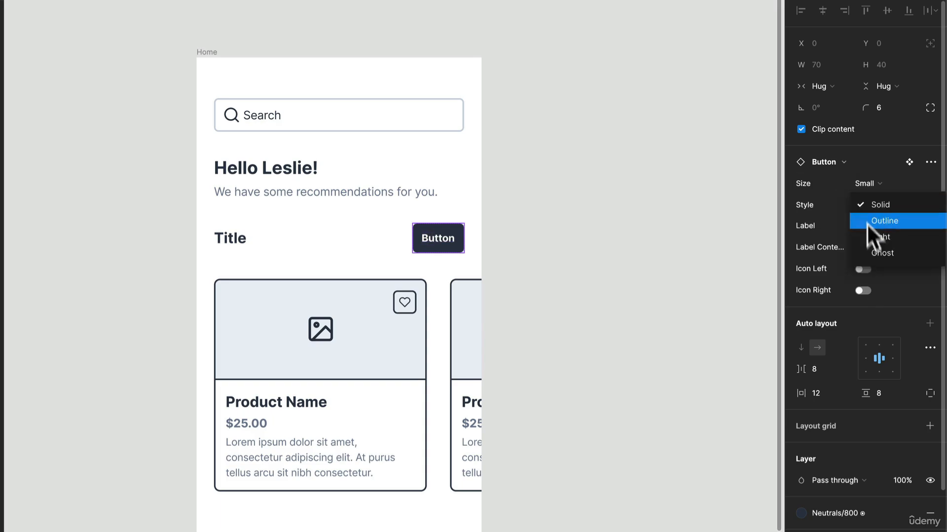
click(877, 249)
double_click(446, 239)
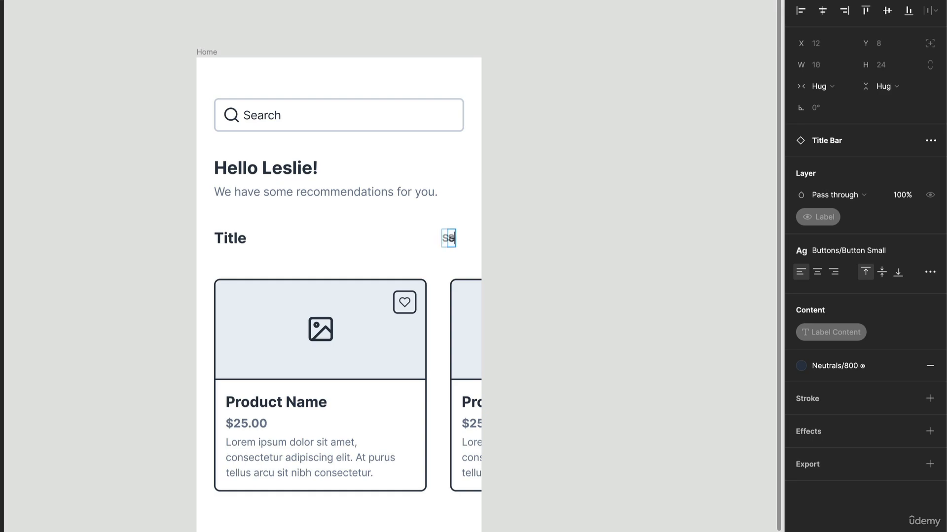
Step: Replace the title bar's heading text with "Just for you"
double_click(315, 246)
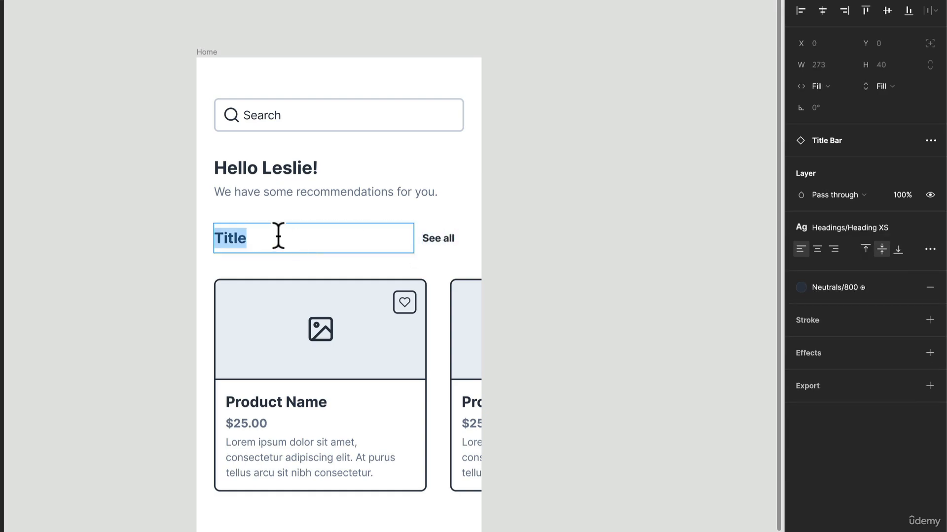
text(Just for you)
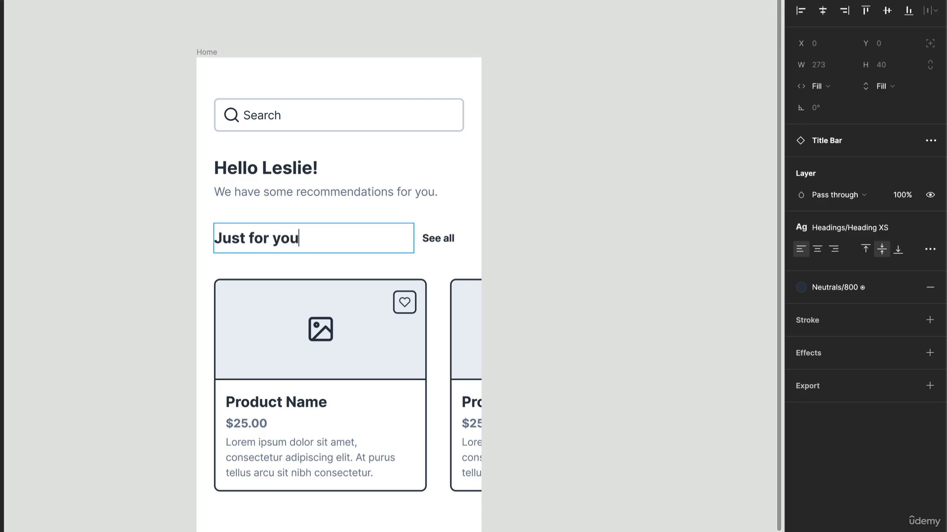
click(587, 232)
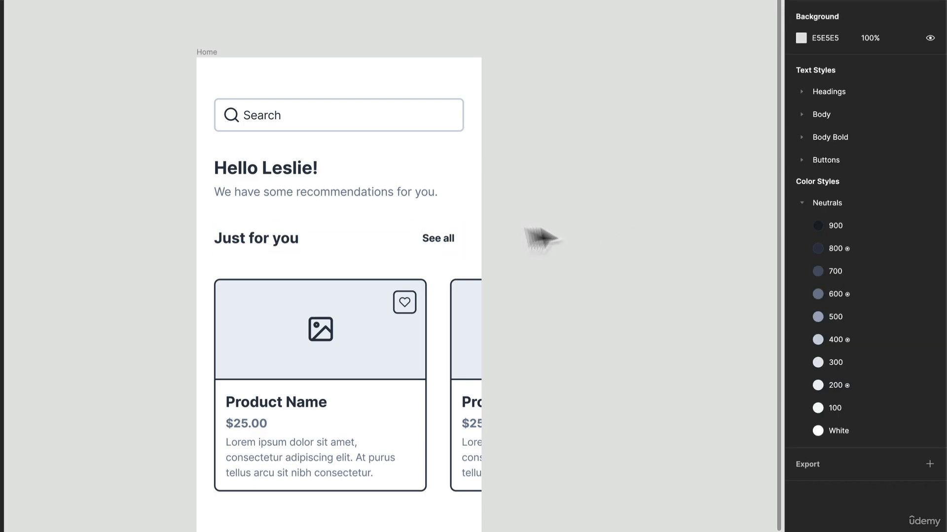
Step: Wrap the title bar and the row of cards in a vertical auto layout frame with item spacing of 8
click(401, 240)
shift+click(370, 299)
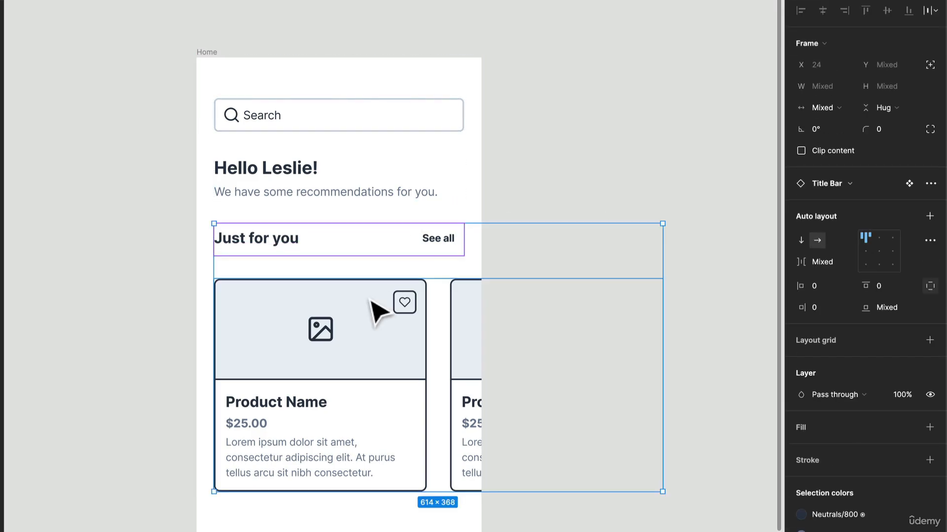
key(shift+a)
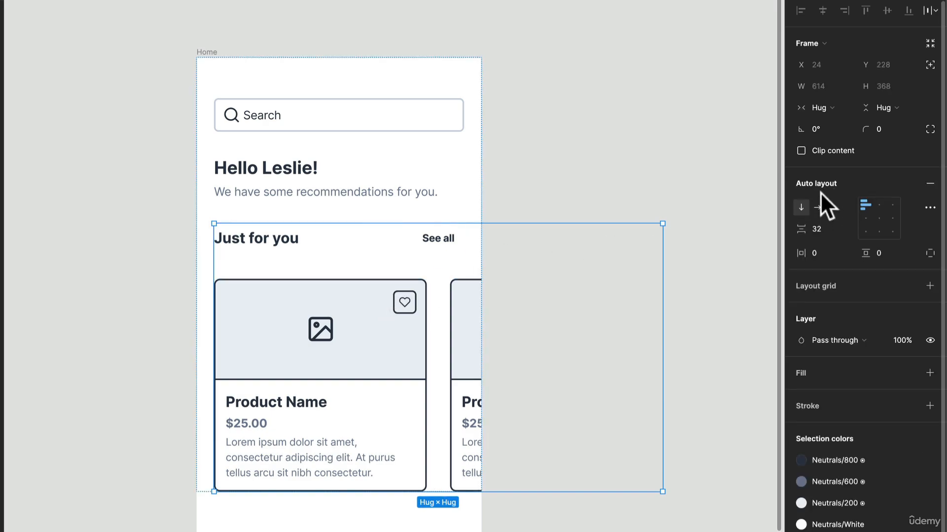
click(830, 229)
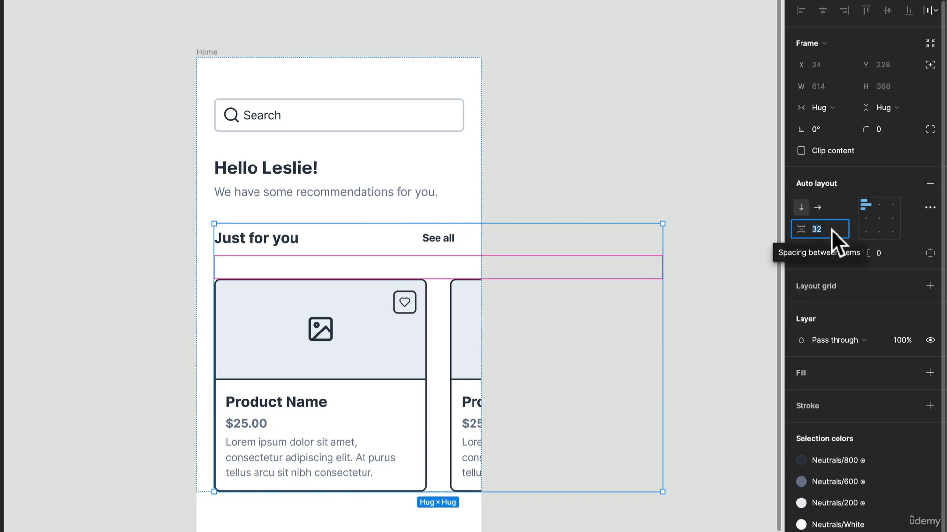
text(8)
key(Return)
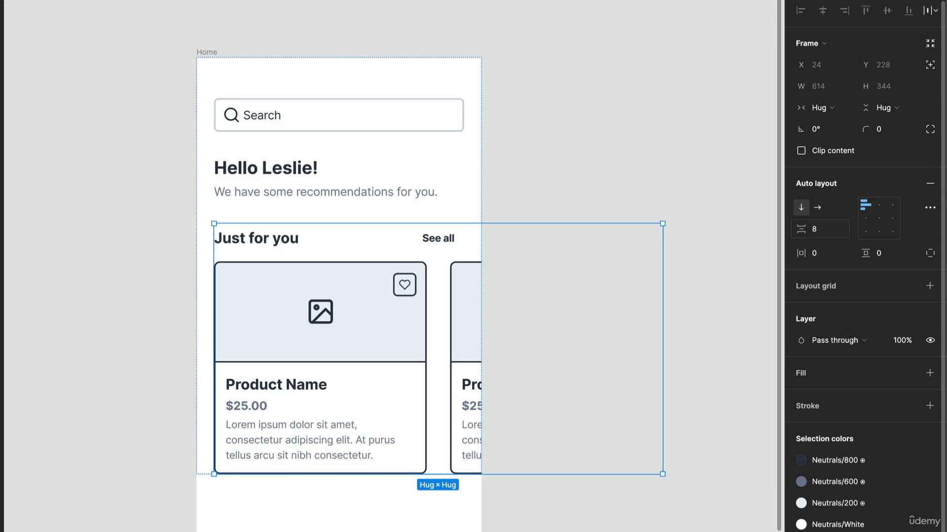
click(565, 215)
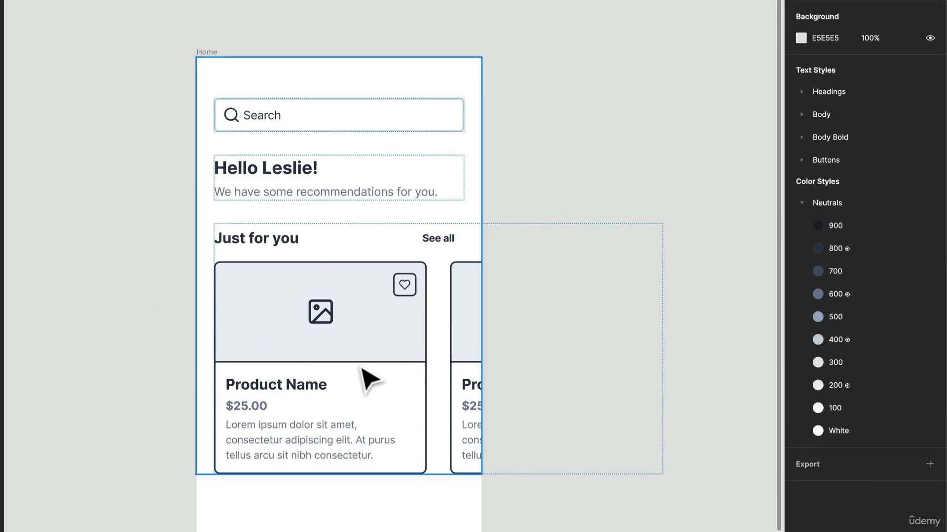
Step: Extend the Home frame's height to about 1152 and move the toolbar down to the frame's bottom edge
scroll(328, 374, down, 5)
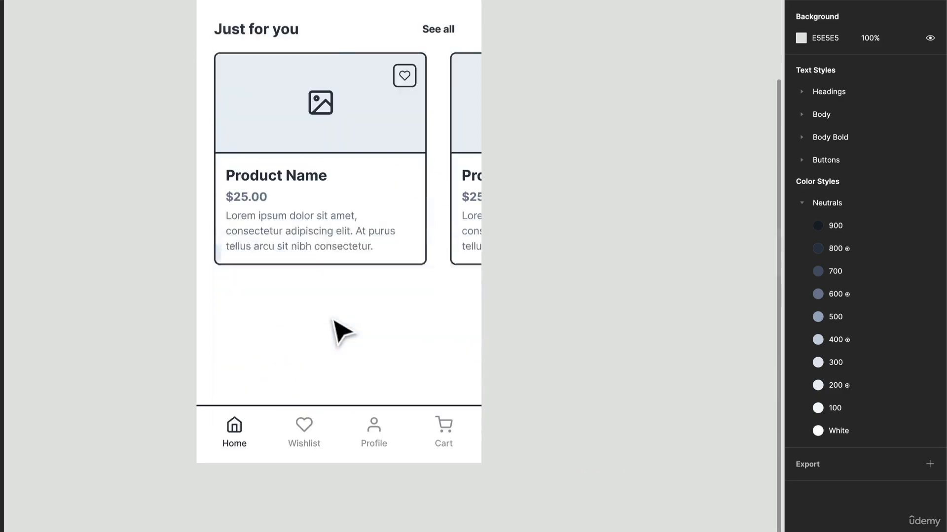
right_click(310, 353)
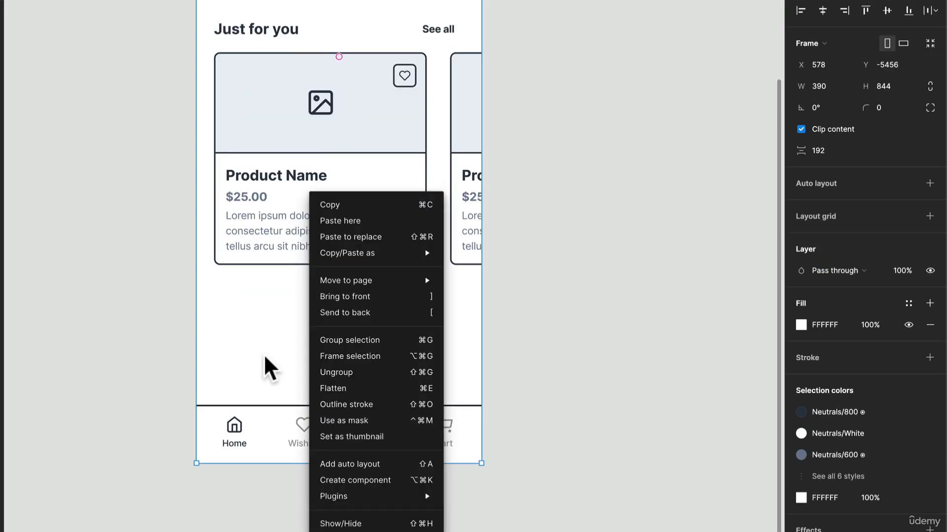
key(Escape)
scroll(270, 369, down, 5)
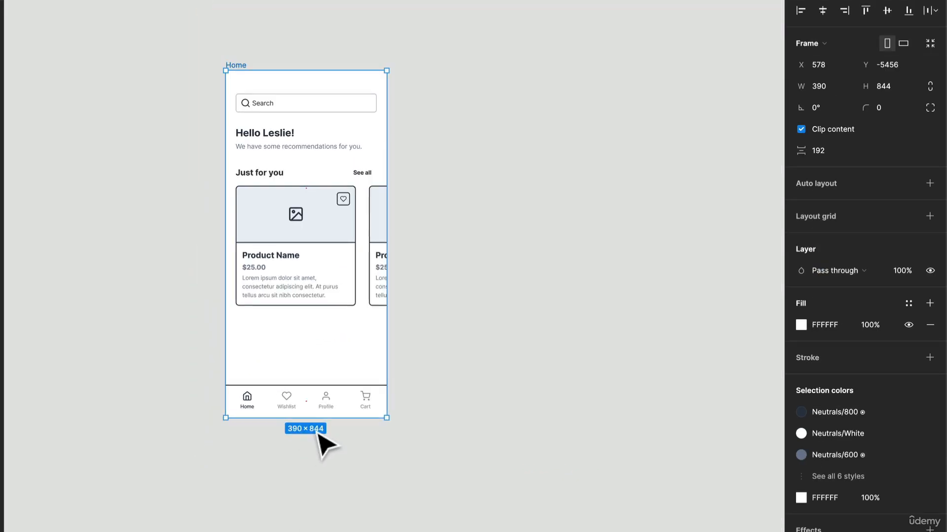
drag(320, 418, 311, 492)
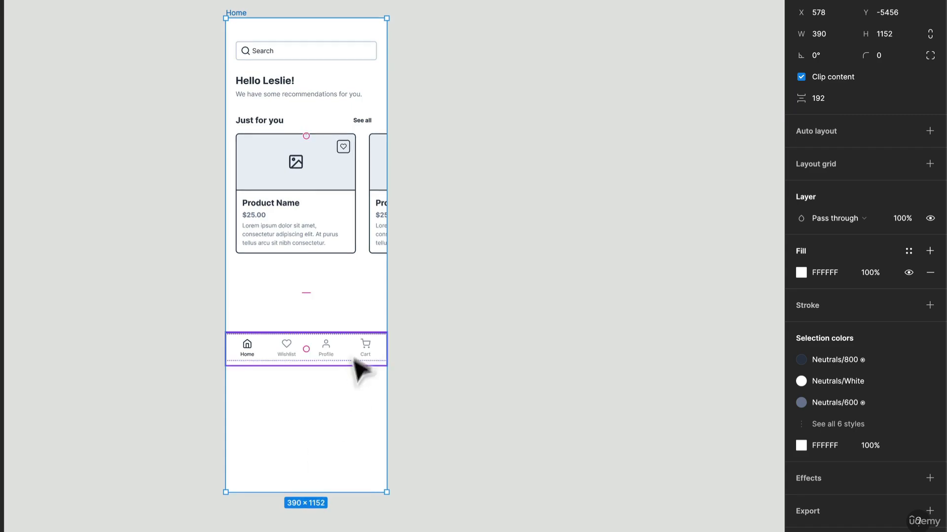
drag(355, 360, 356, 480)
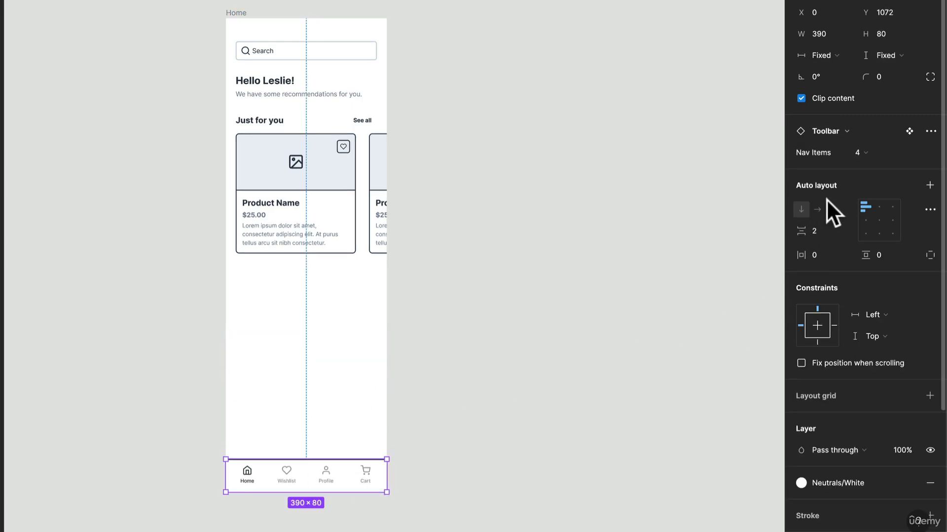
Step: Fix the toolbar's position when scrolling and set its constraints to Left and Bottom
click(801, 365)
click(873, 315)
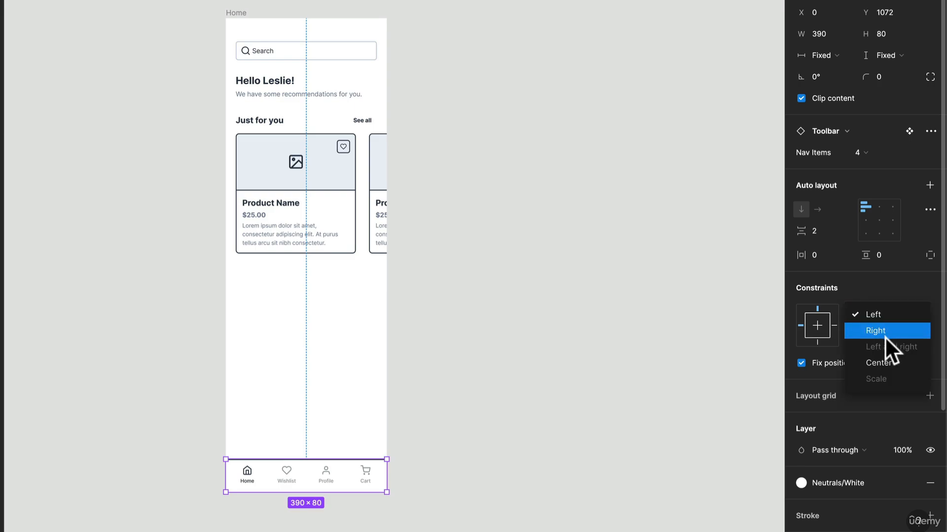
click(889, 315)
click(881, 335)
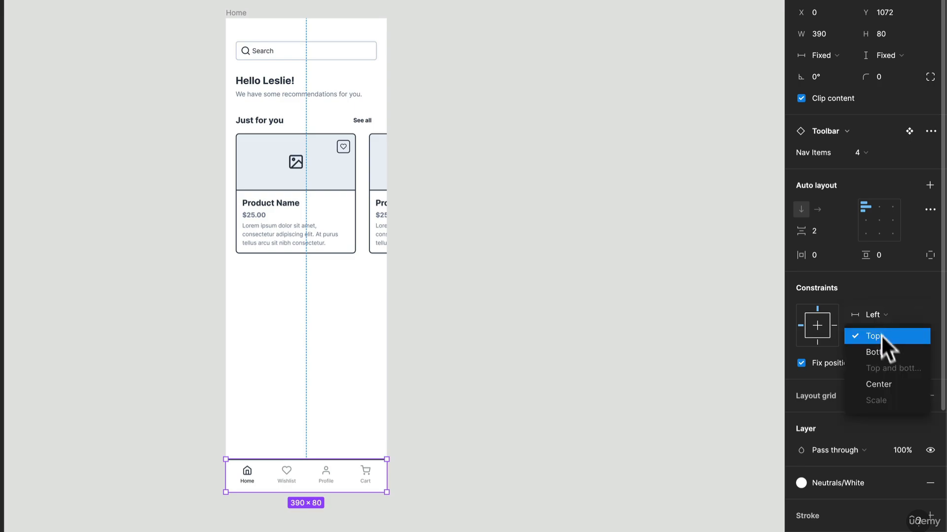
click(890, 351)
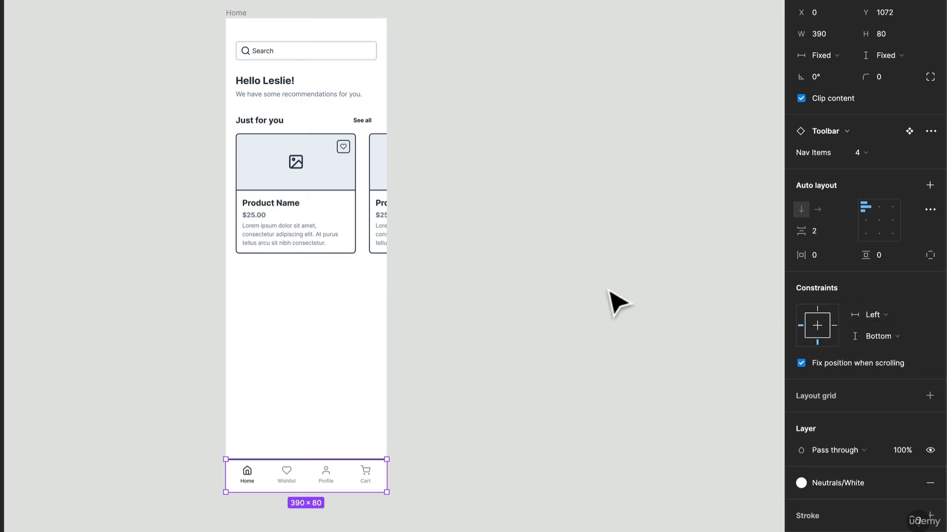
click(542, 298)
Step: Duplicate the "Just for you" section directly below itself within the content layout
scroll(320, 206, up, 3)
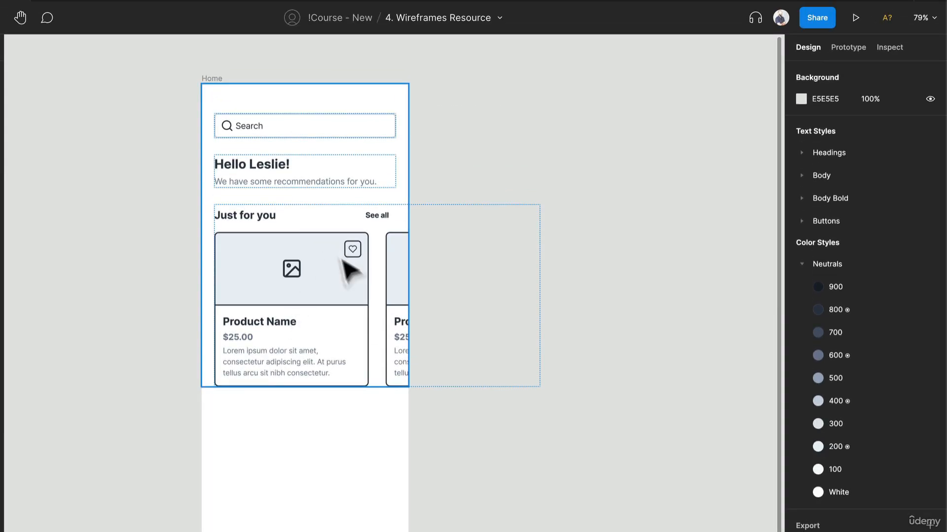
click(348, 155)
click(351, 215)
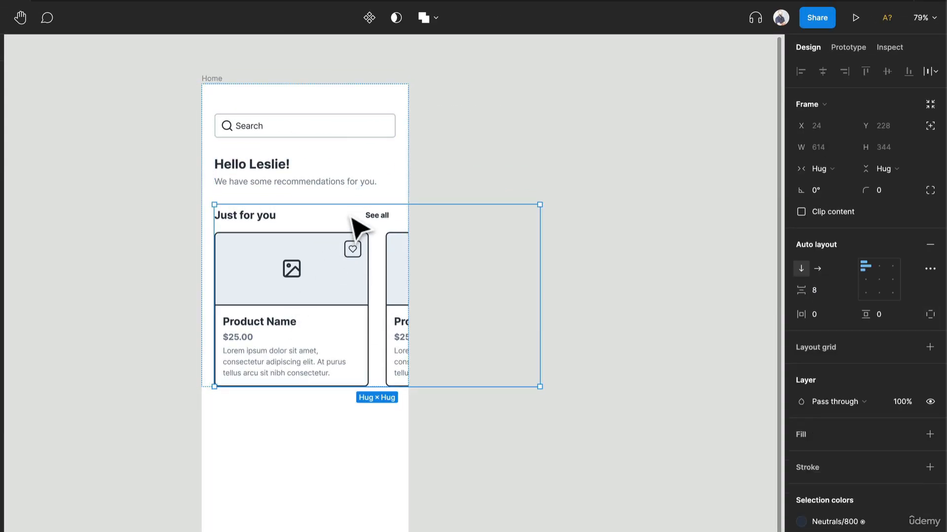
key(ctrl+v)
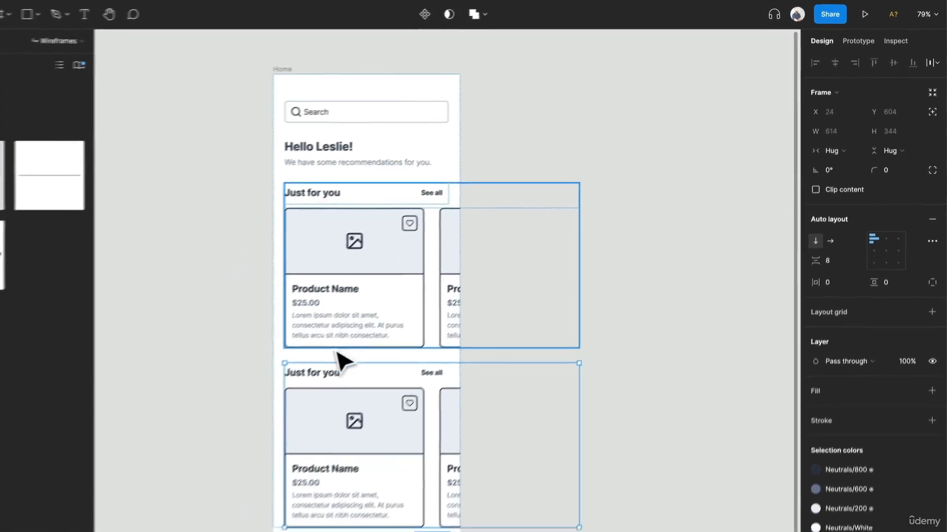
Step: Replace the duplicated section's heading text with "Deals"
click(266, 420)
double_click(373, 345)
text(D)
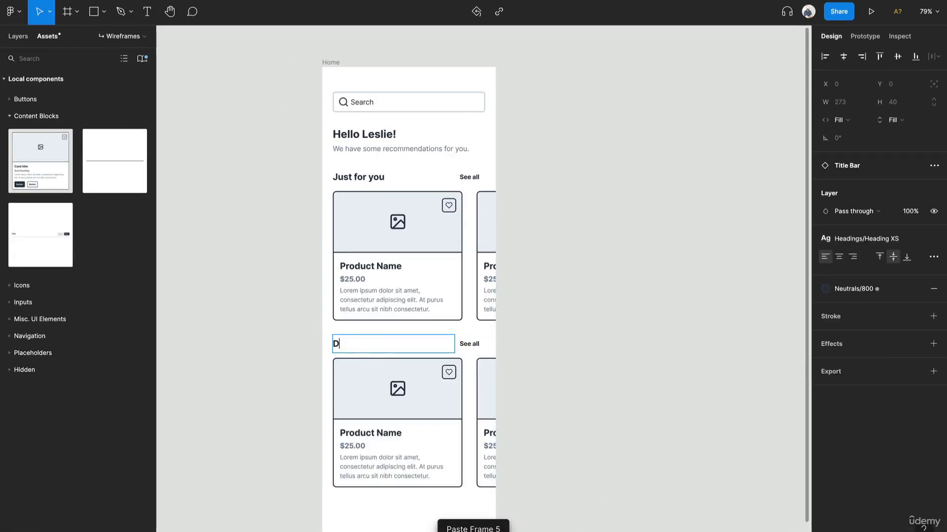
text(eals)
key(Escape)
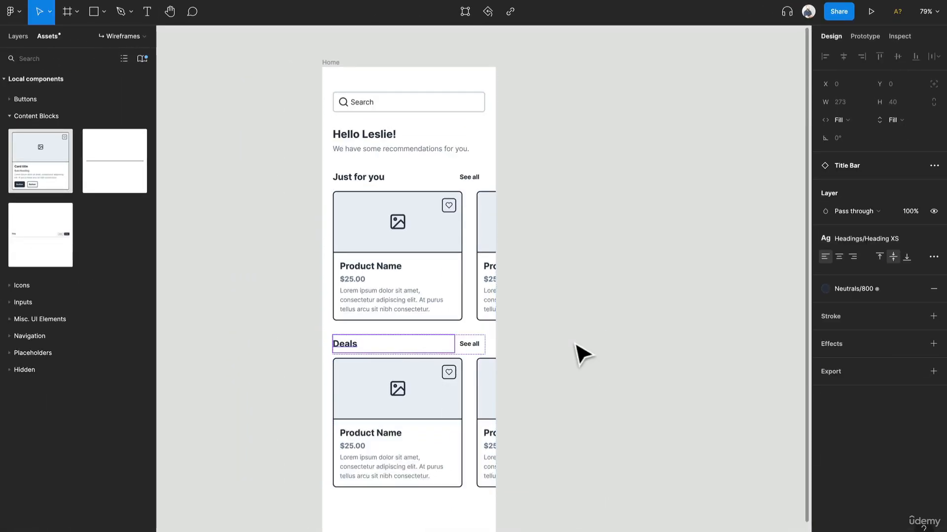
Step: Set the width of the Deals section's frame to fill its container
click(427, 395)
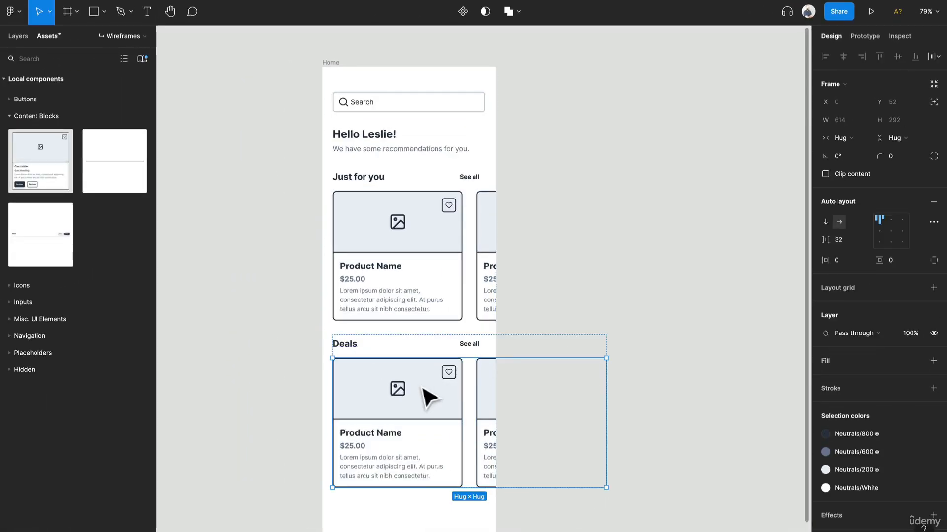
click(572, 330)
click(454, 412)
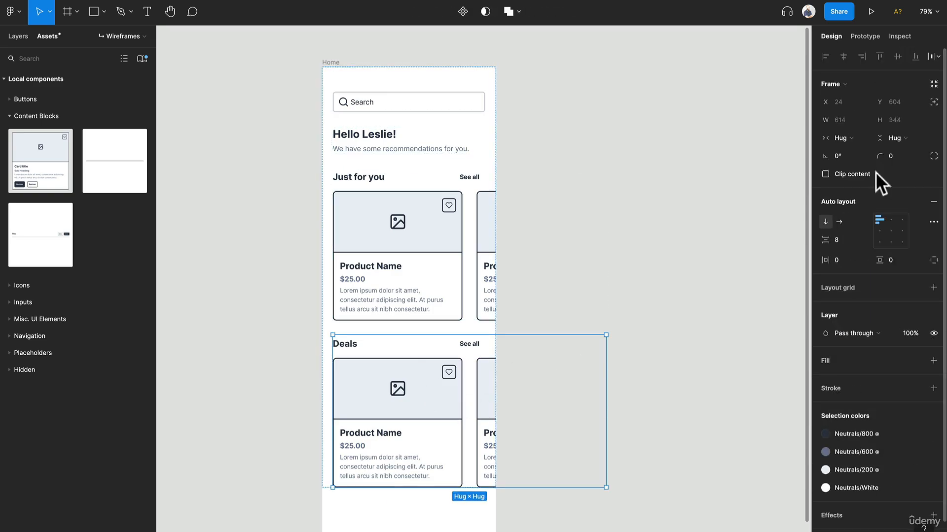
click(843, 138)
click(850, 150)
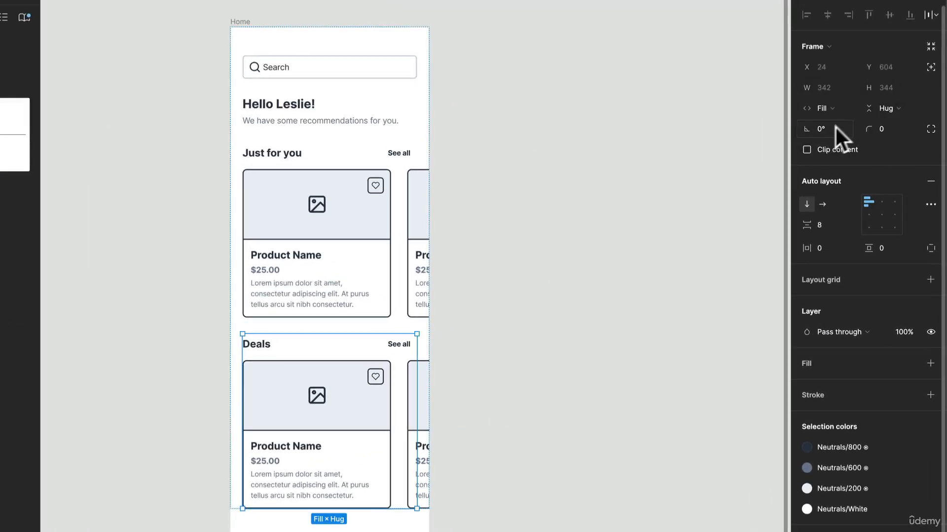
Step: Set the width of the card row inside the Deals section to fill its container
click(366, 413)
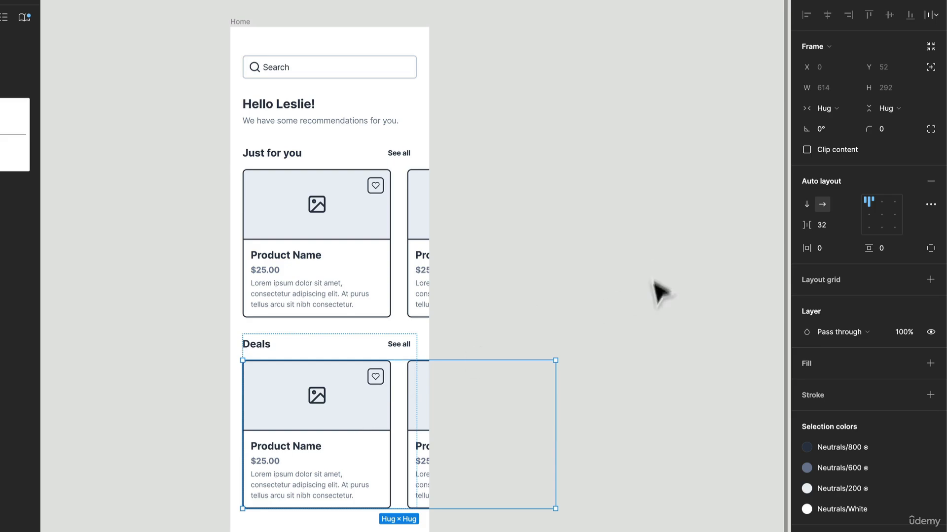
click(845, 109)
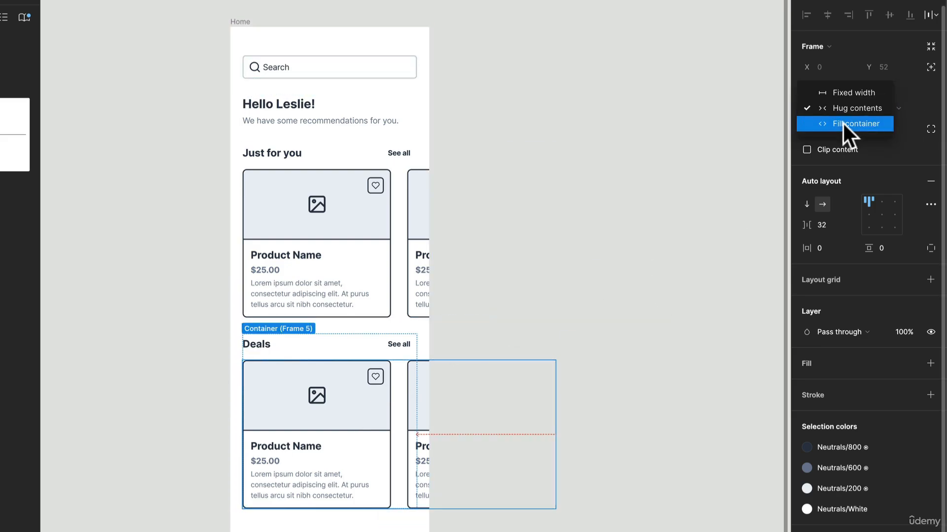
click(842, 123)
Step: Set both Deals cards to fill the row's width and turn off their Content text
click(359, 428)
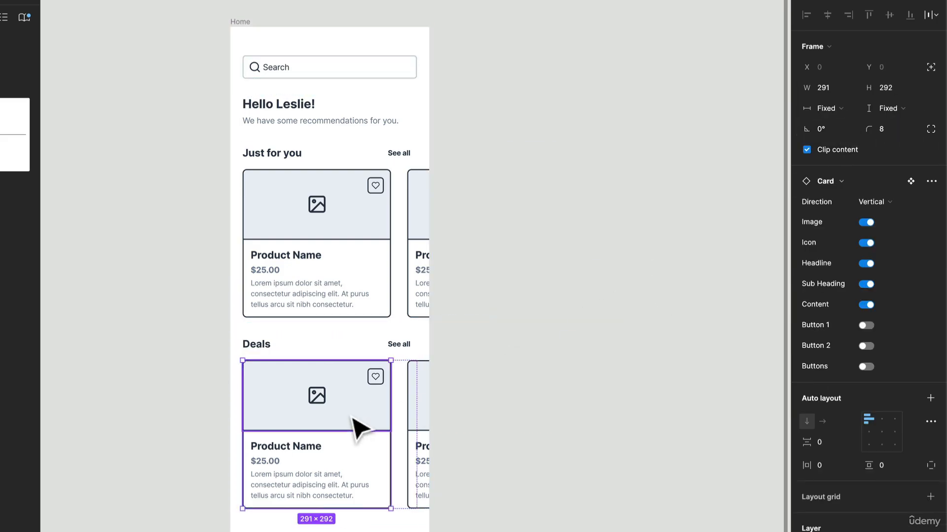
shift+click(418, 408)
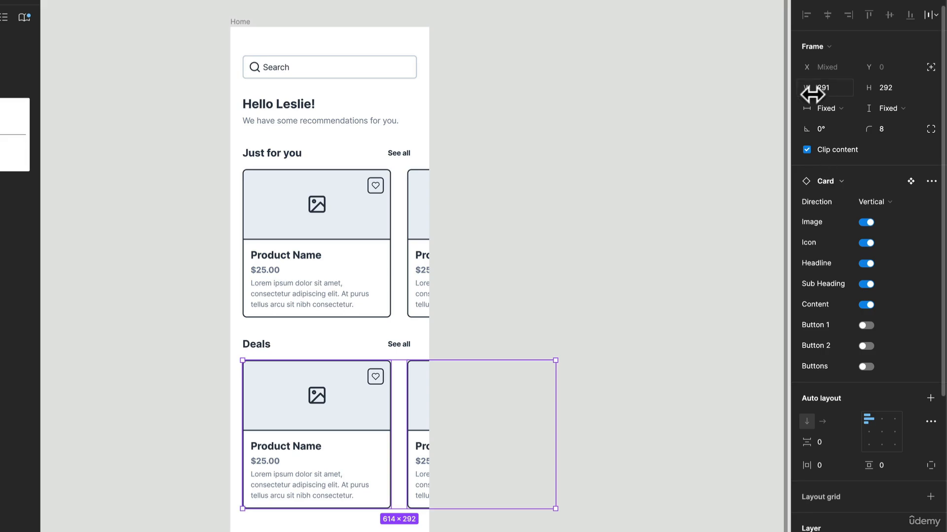
click(824, 103)
click(830, 126)
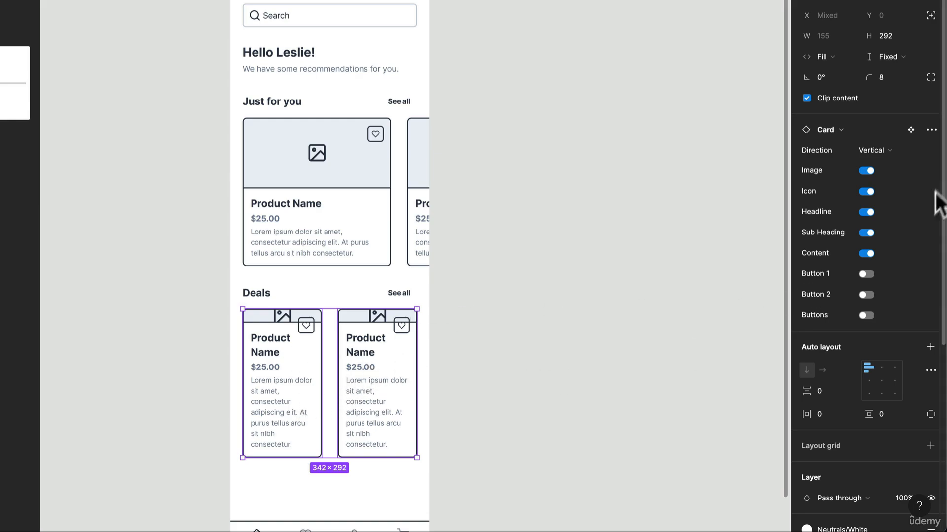
click(866, 252)
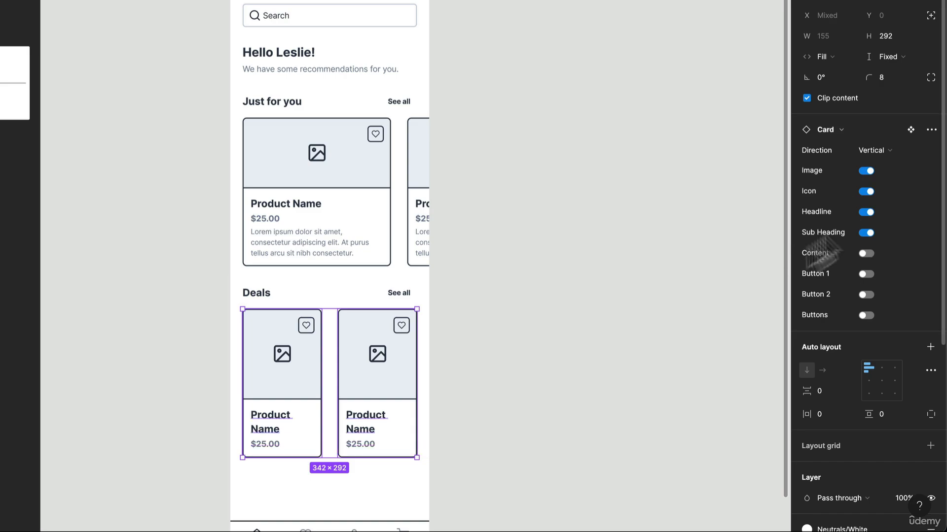
key(Escape)
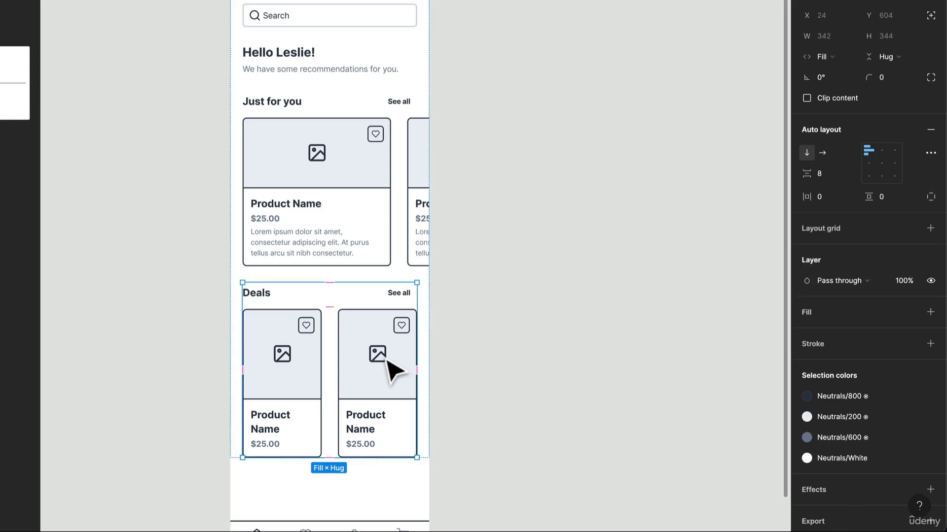
drag(361, 457, 366, 392)
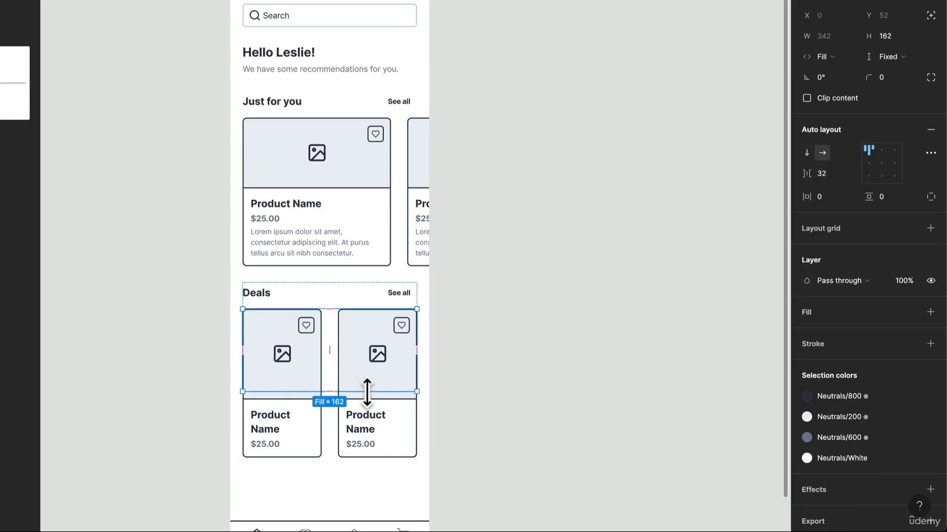
key(ctrl+z)
double_click(378, 381)
shift+double_click(294, 379)
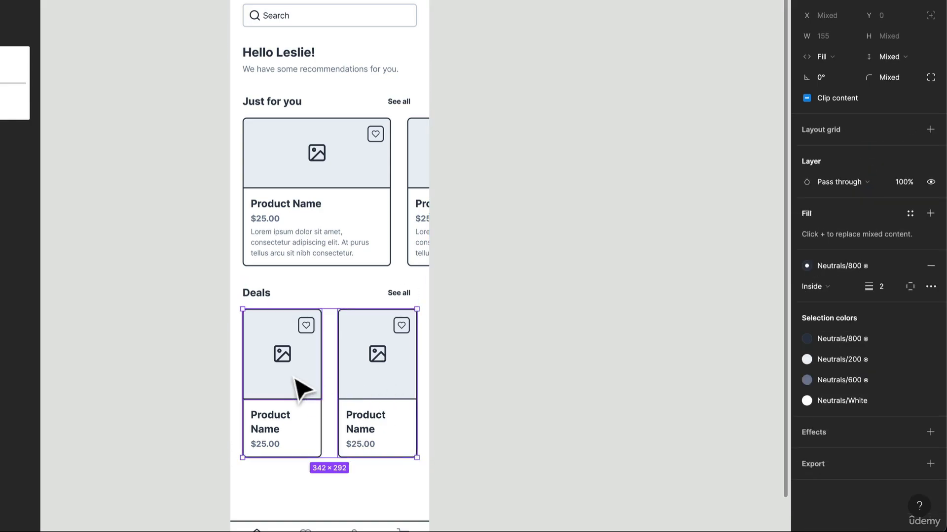
click(539, 395)
Step: Select both cards in the Deals row and shorten them to a height of about 224
click(408, 387)
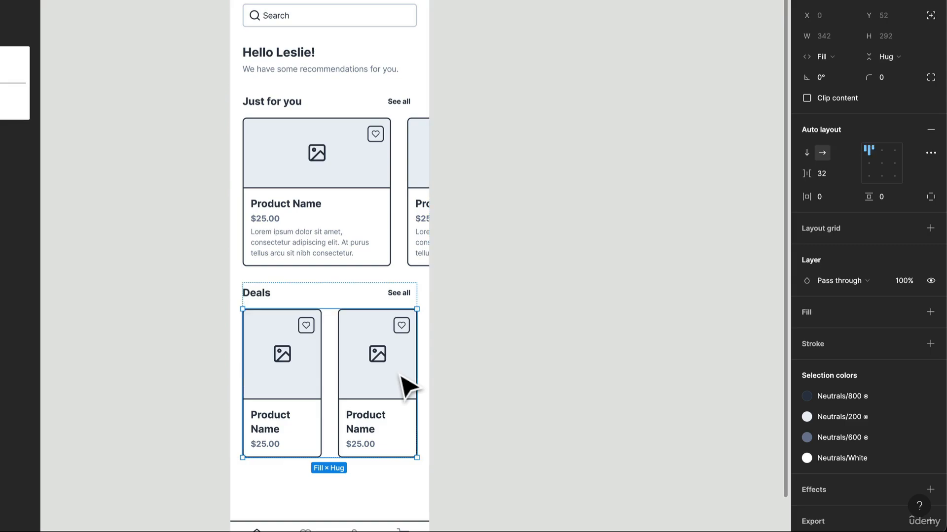
key(Return)
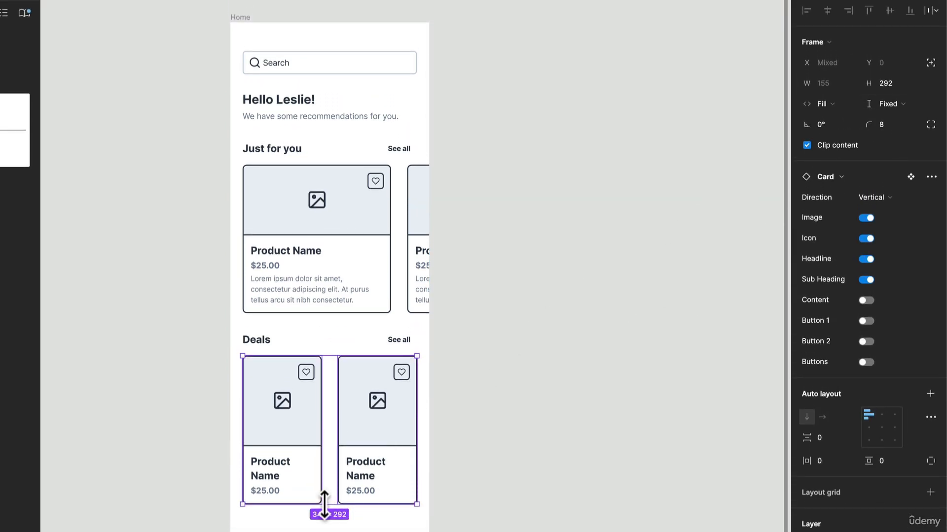
drag(324, 503, 330, 471)
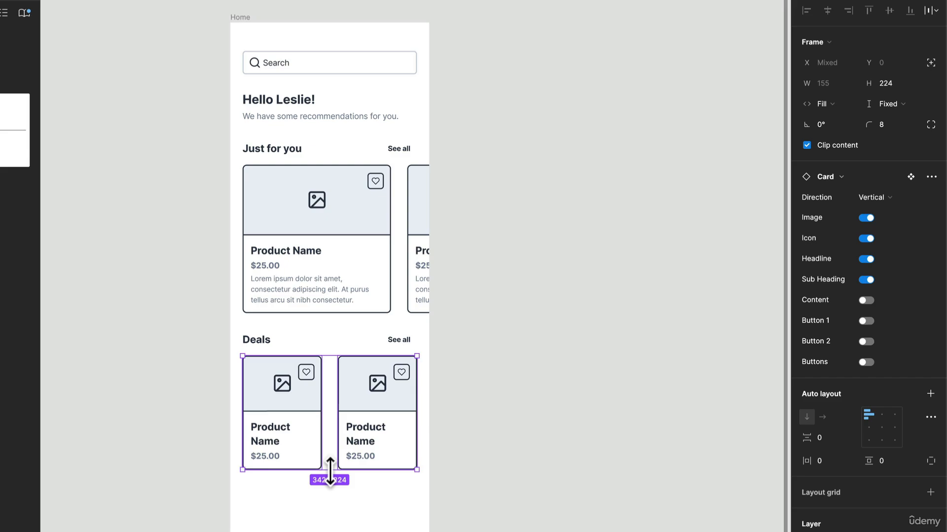
Step: Apply the Heading XXS text style to the product name in both Deals cards
double_click(375, 449)
double_click(369, 441)
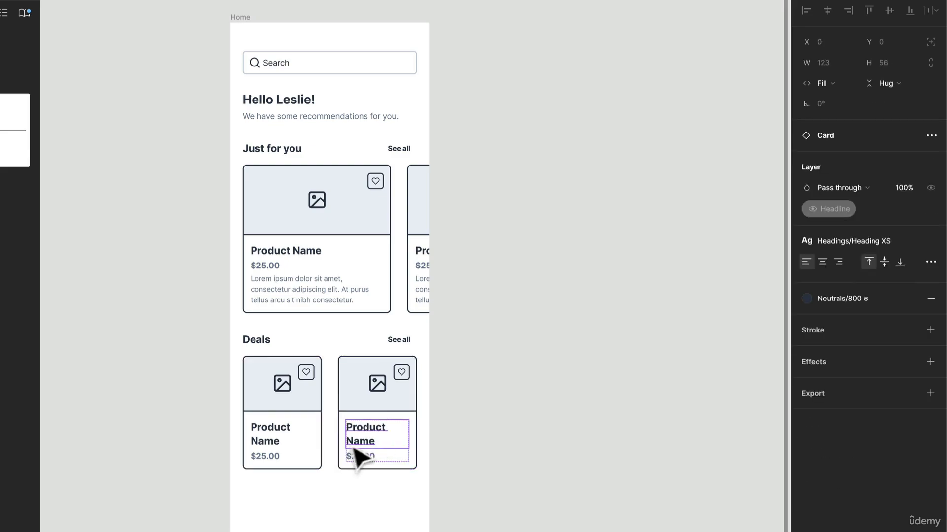
shift+click(278, 437)
shift+double_click(278, 437)
shift+double_click(280, 438)
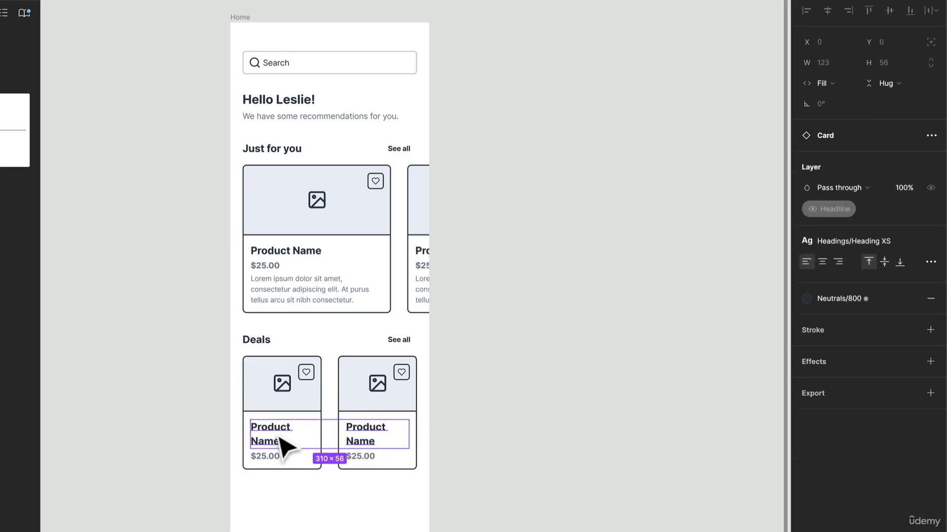
click(883, 244)
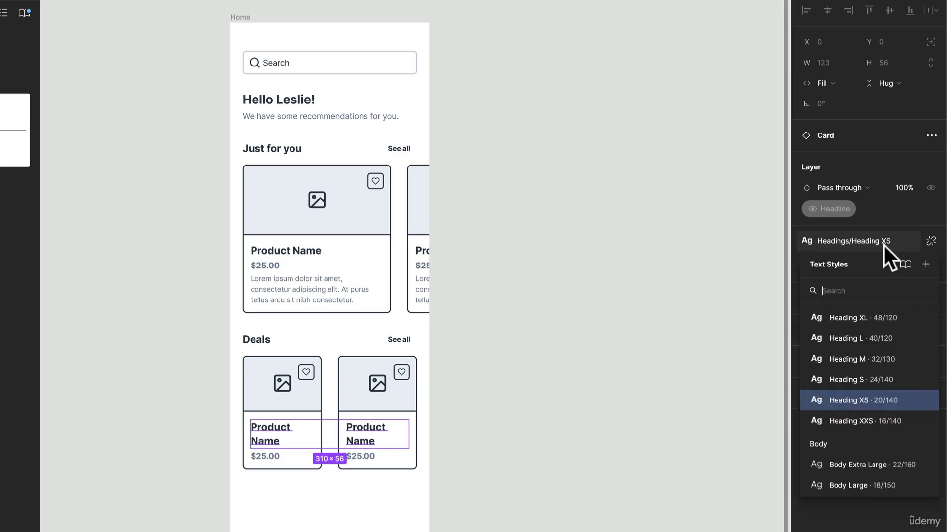
click(861, 419)
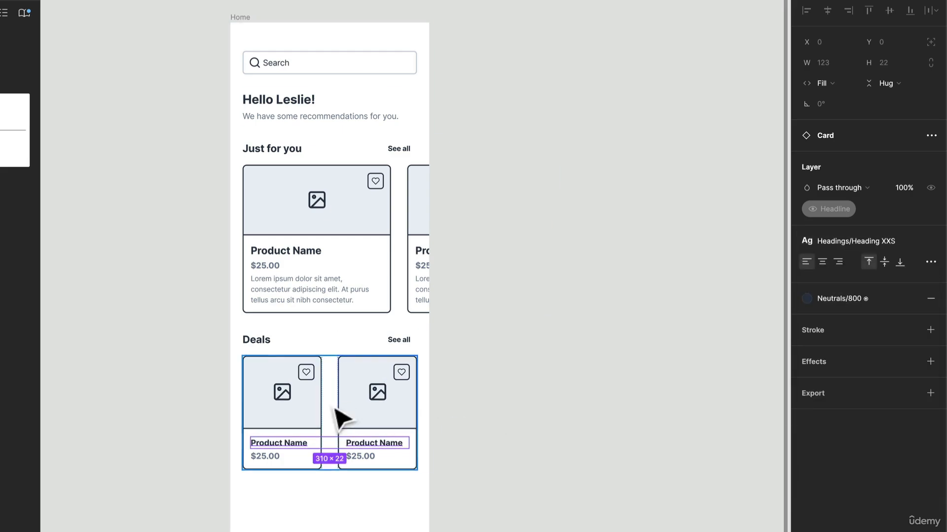
click(468, 419)
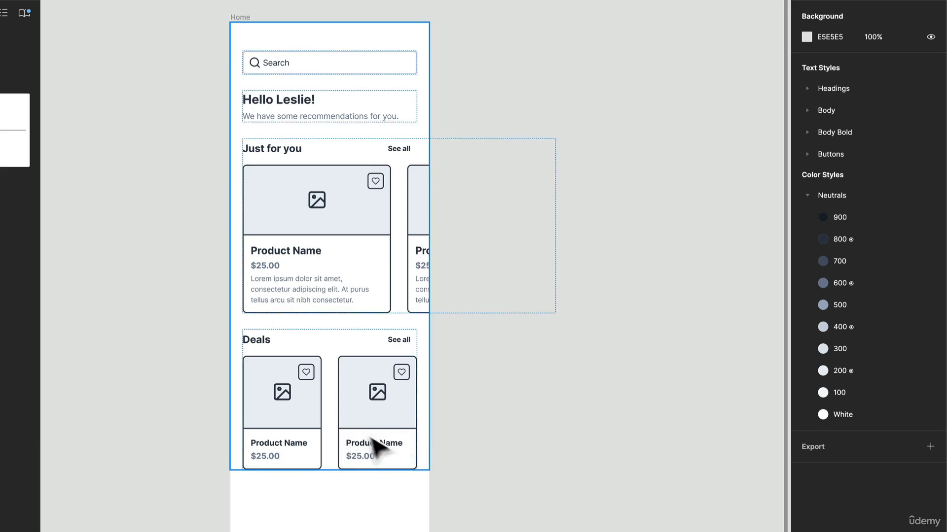
Step: Select both cards in the Deals row and shorten them to a height of about 189
click(380, 407)
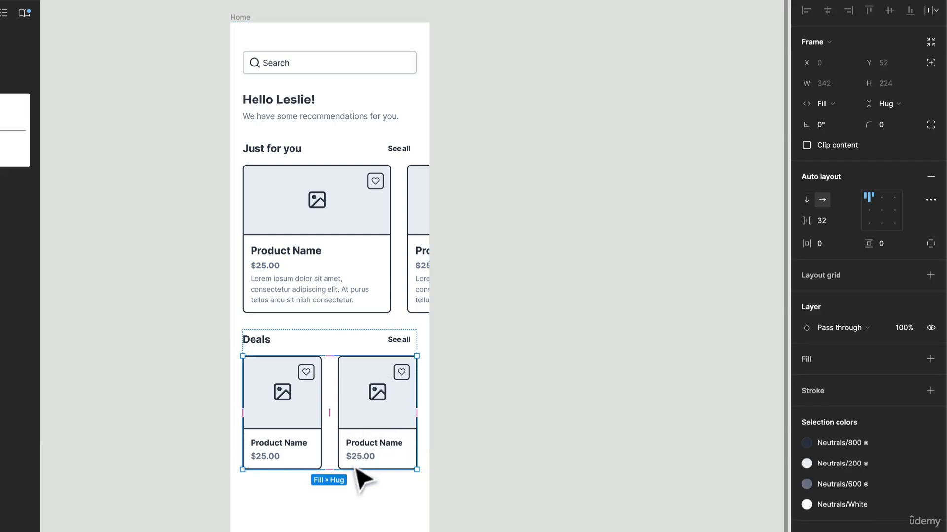
key(Return)
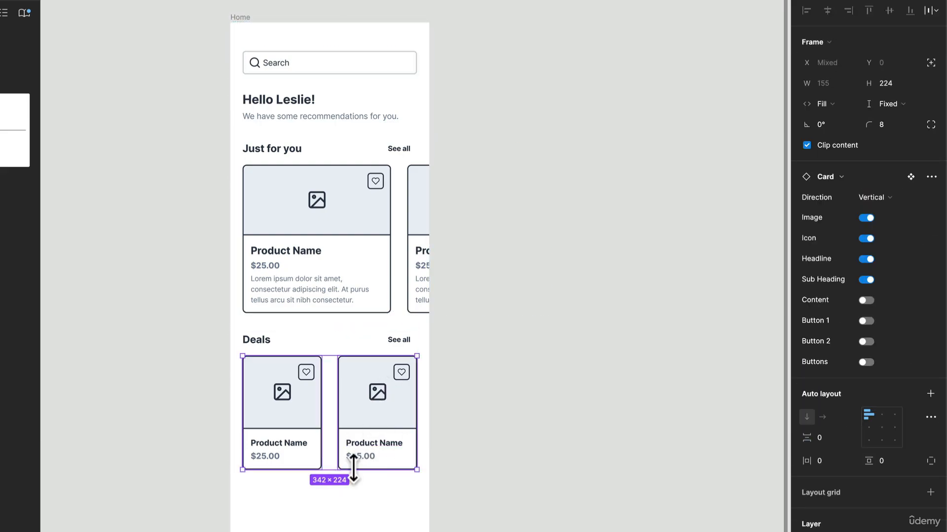
drag(354, 469, 358, 451)
scroll(360, 447, down, 1)
click(359, 444)
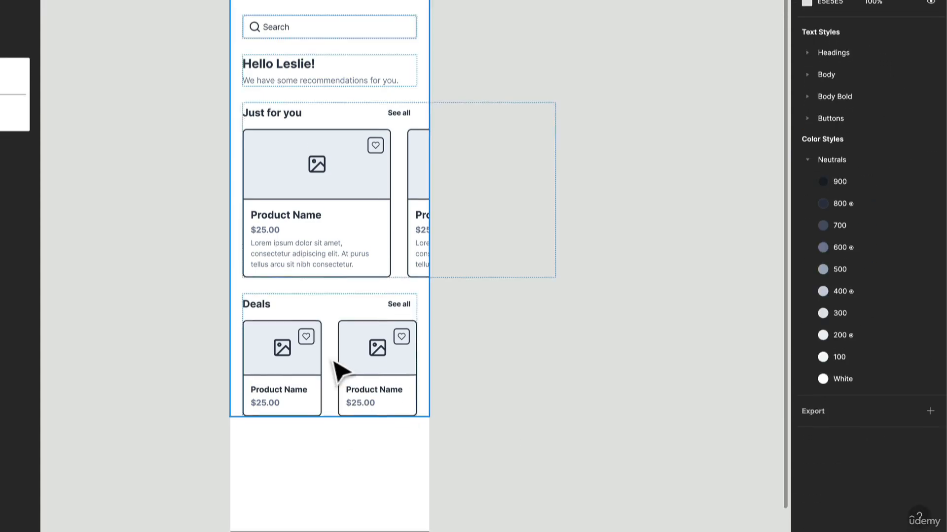
Step: Duplicate the row of two product cards inside the Deals section
click(334, 361)
key(ctrl+c)
key(ctrl+v)
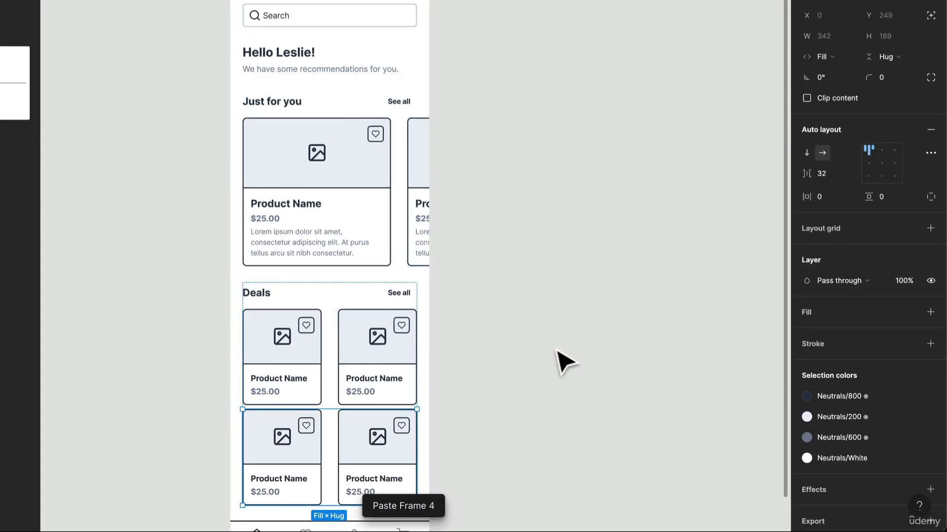
Step: Wrap both Deals card rows in a vertical auto layout with a spacing of 16
shift+click(401, 371)
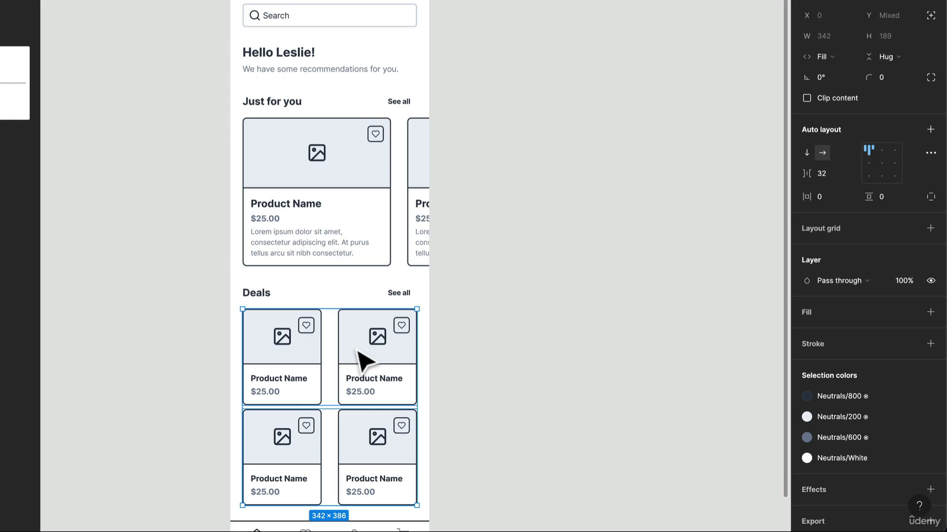
key(shift+a)
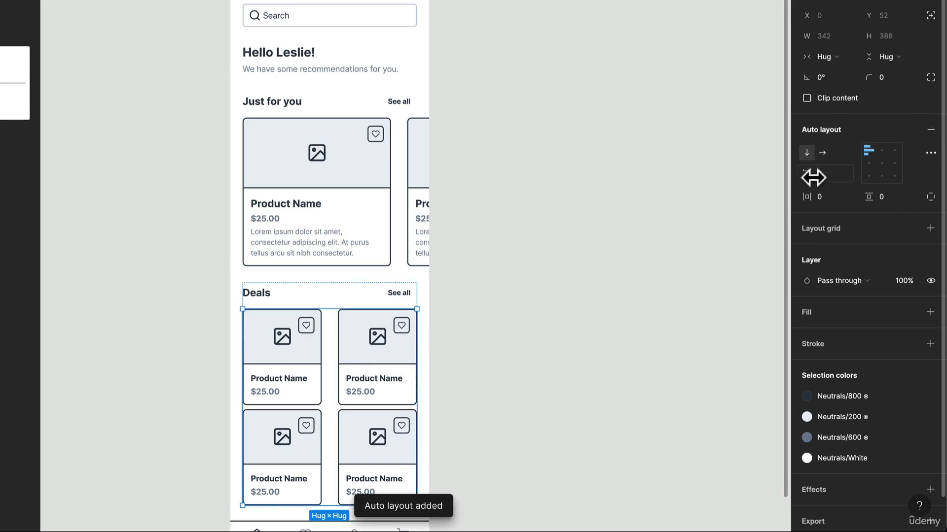
click(824, 174)
text(16)
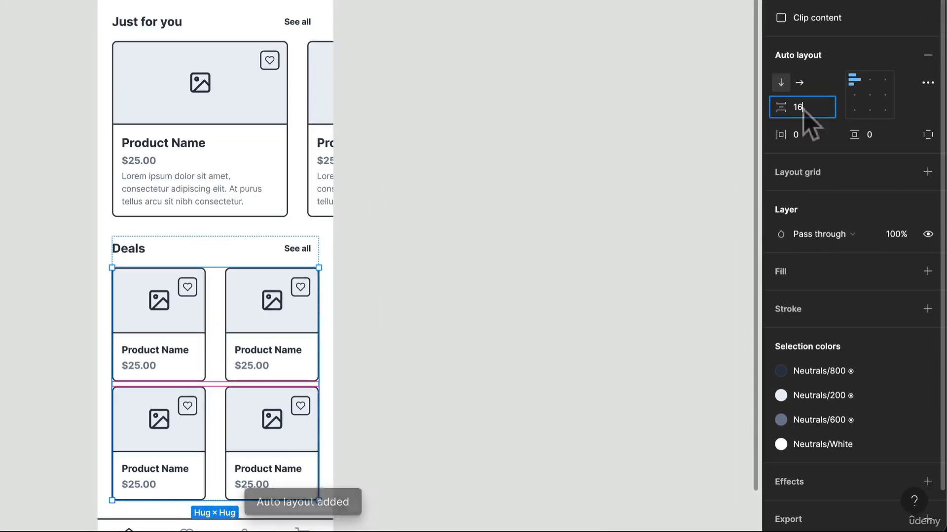
key(Return)
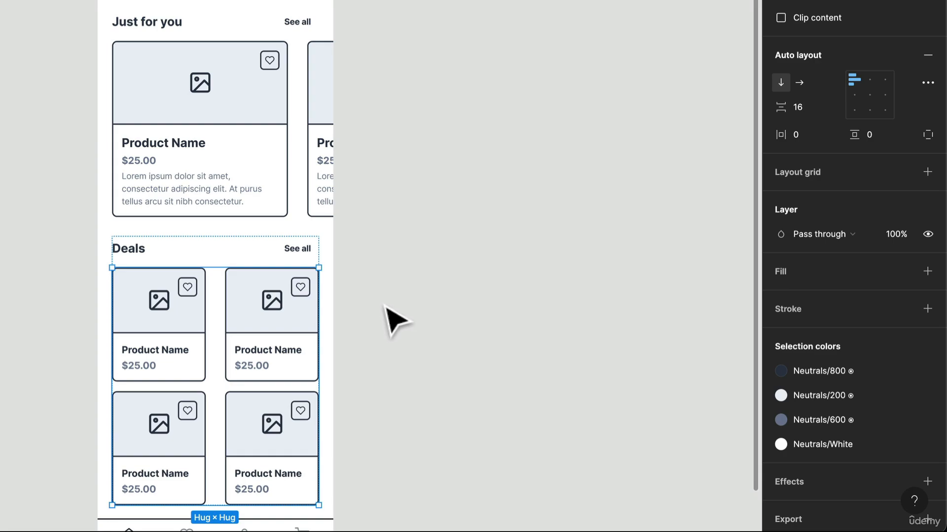
Step: Set the horizontal spacing between the cards in both Deals rows to 16
click(282, 326)
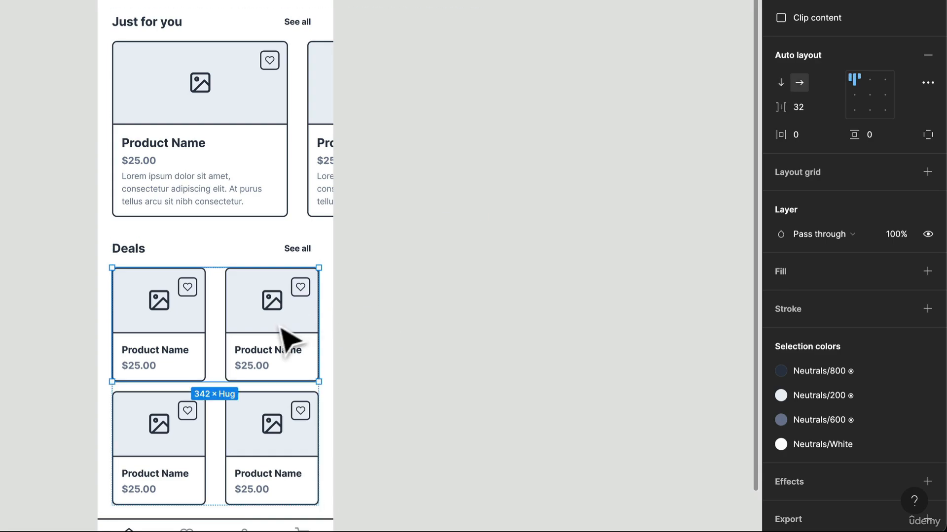
shift+click(267, 449)
click(809, 108)
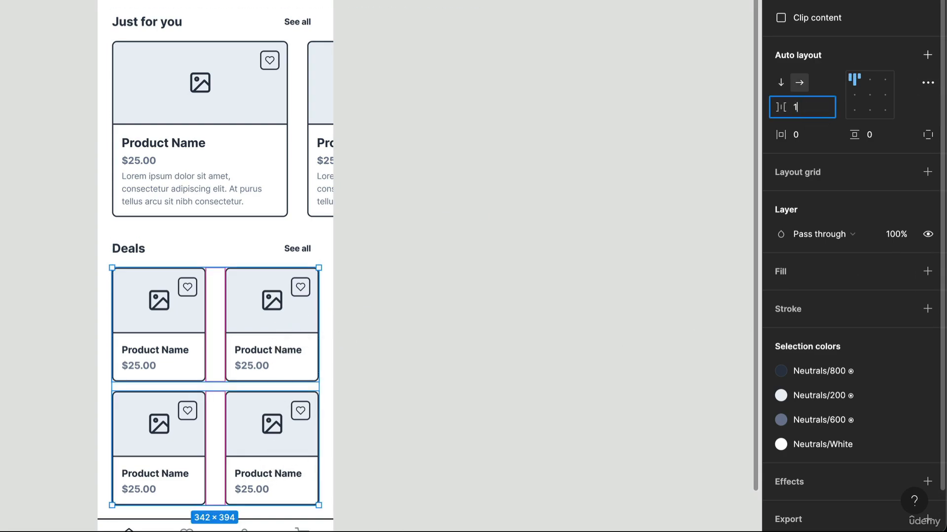
text(16)
key(Return)
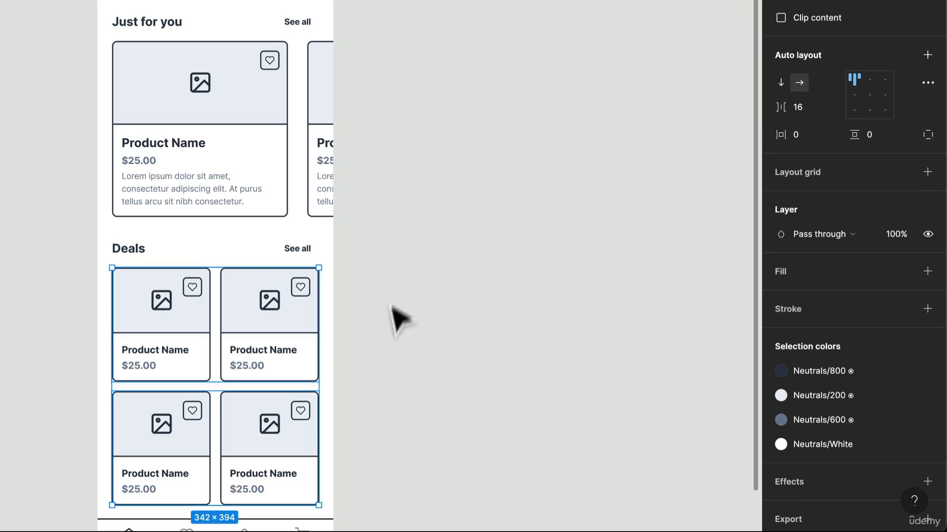
click(392, 317)
Step: Extend the Home frame downward to a height of about 1443
scroll(434, 280, down, 5)
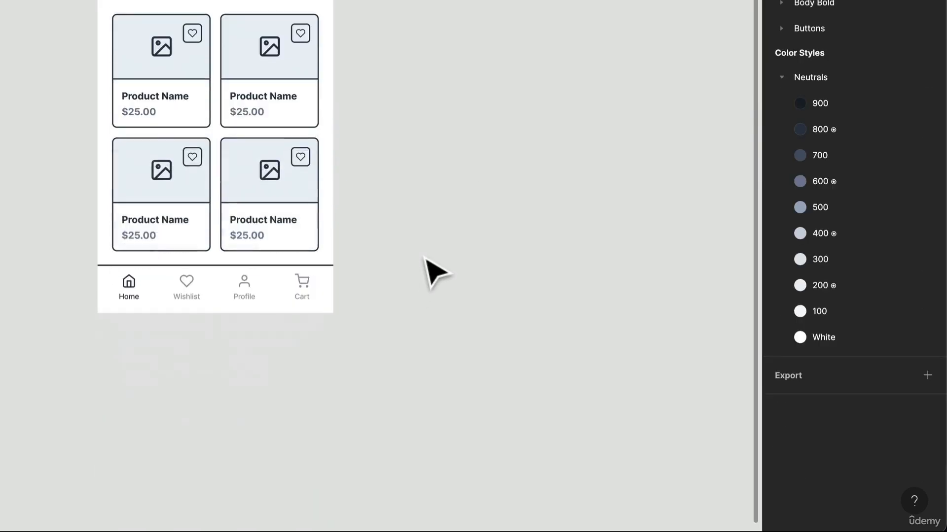
right_click(317, 271)
key(Escape)
drag(300, 313, 298, 490)
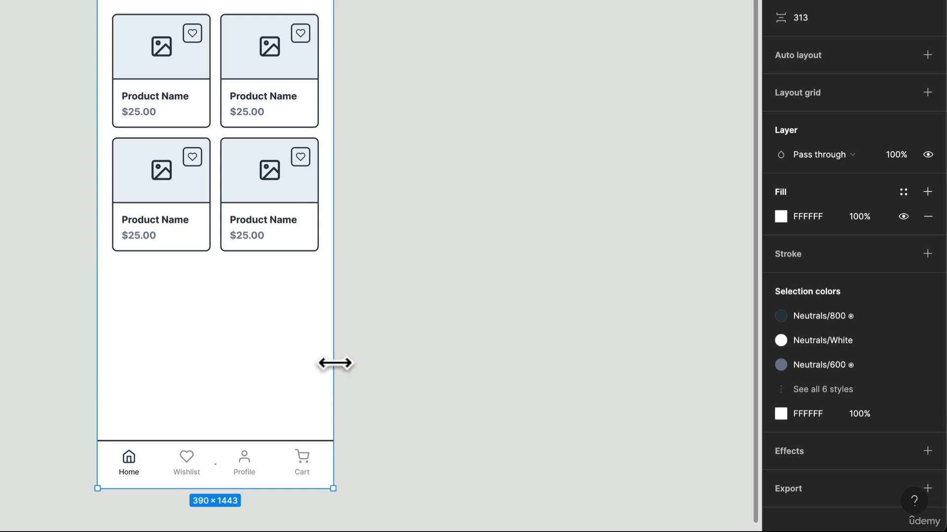
Step: Duplicate the Deals section below the original and delete the second card row from the copy
click(222, 58)
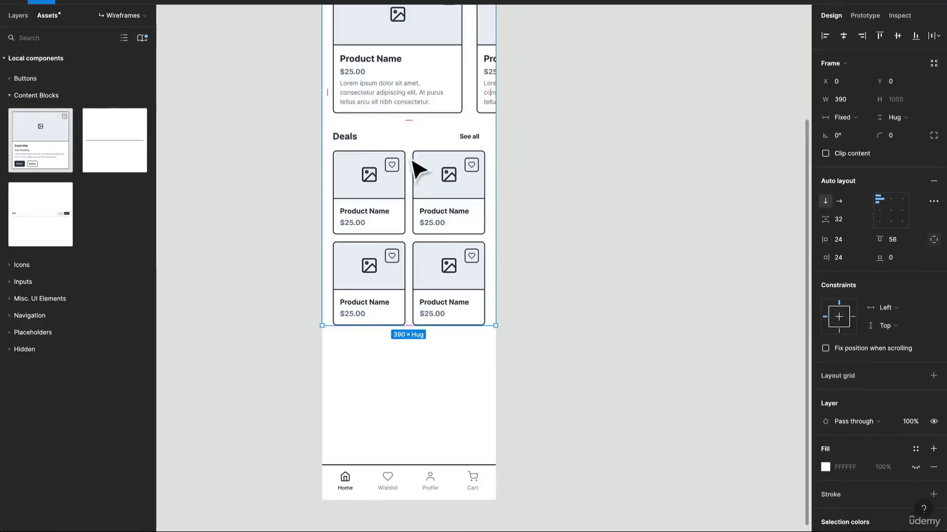
double_click(418, 170)
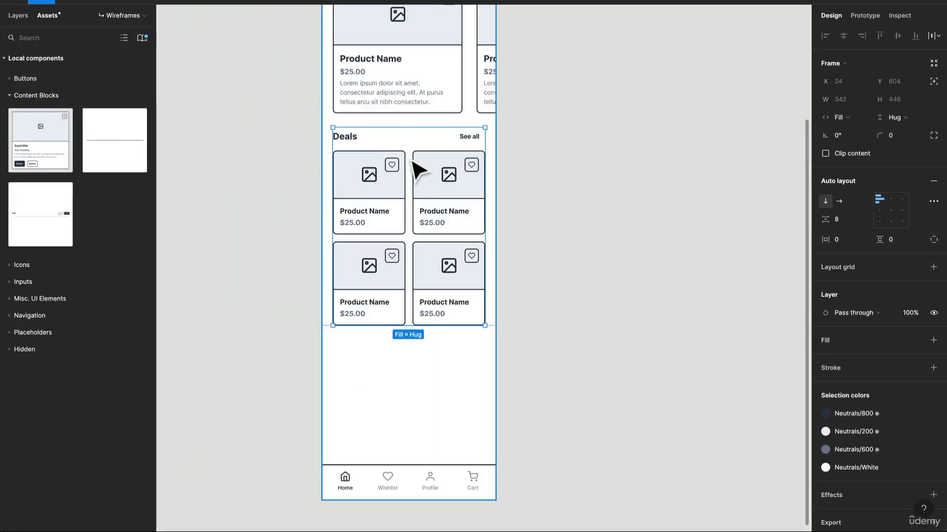
key(ctrl+v)
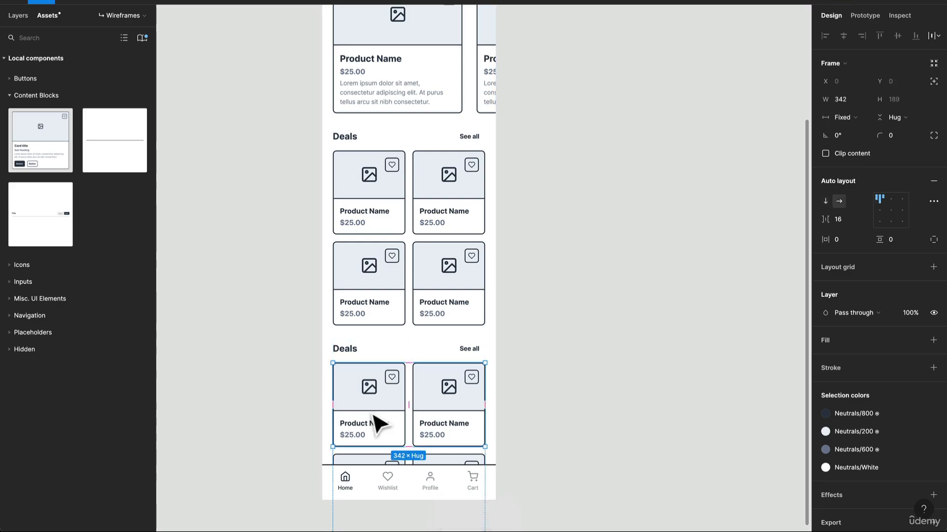
key(Escape)
double_click(372, 414)
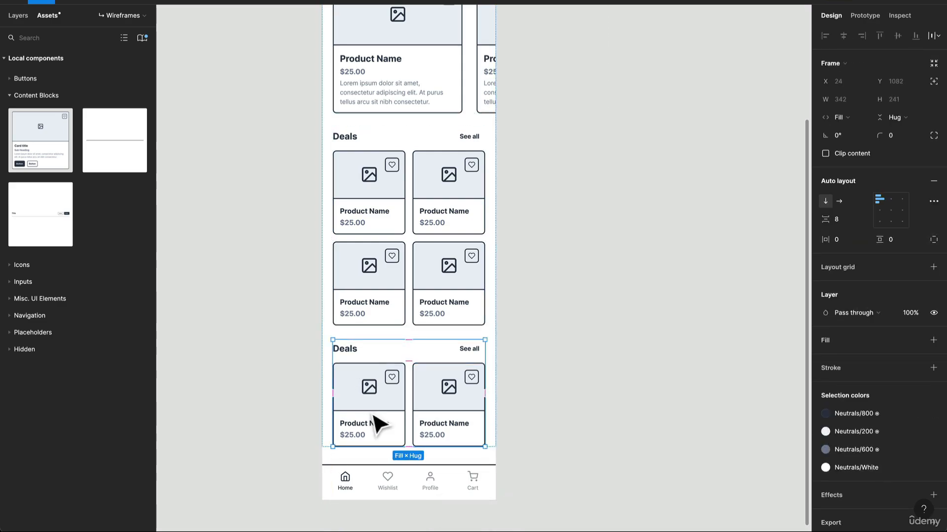
Step: Change the title of the copied Deals section to "Categories"
double_click(356, 349)
double_click(355, 348)
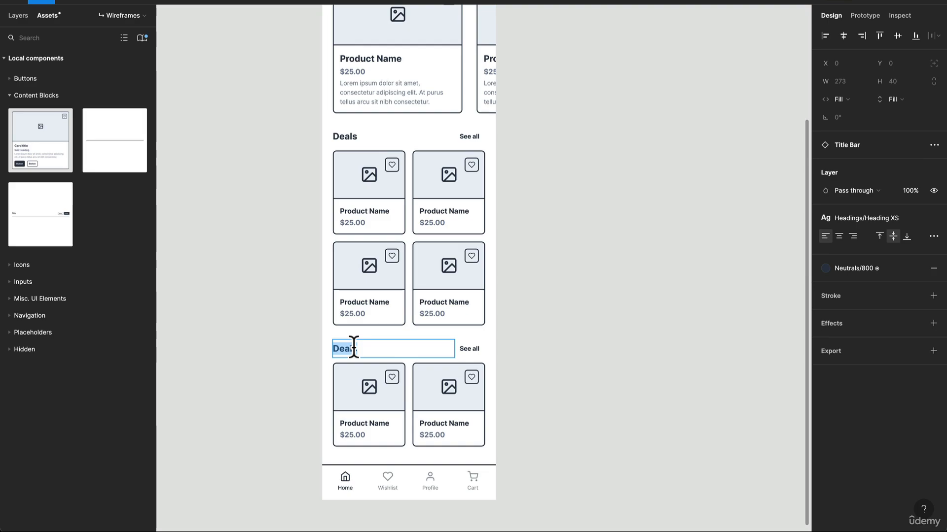
text(Categories)
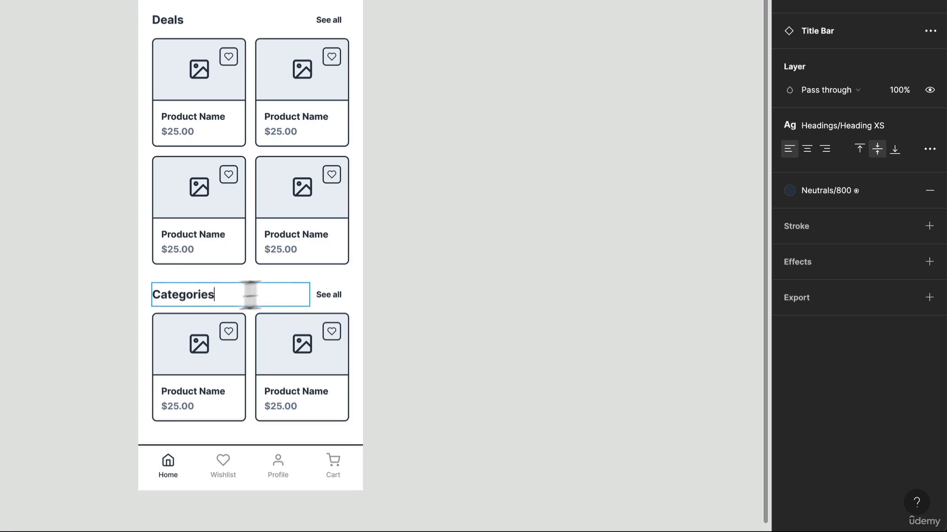
key(Escape)
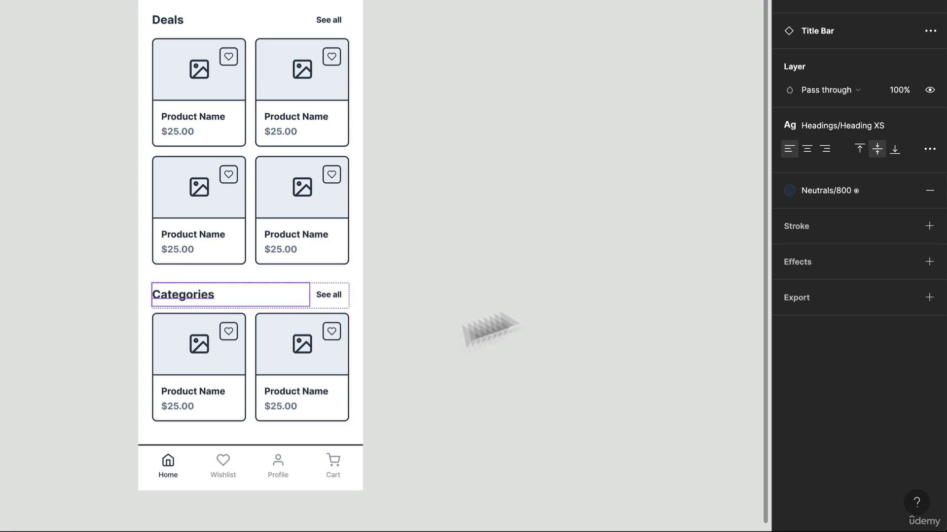
Step: Turn off the Image, Icon and Sub Heading properties on both Categories cards
click(234, 368)
double_click(227, 358)
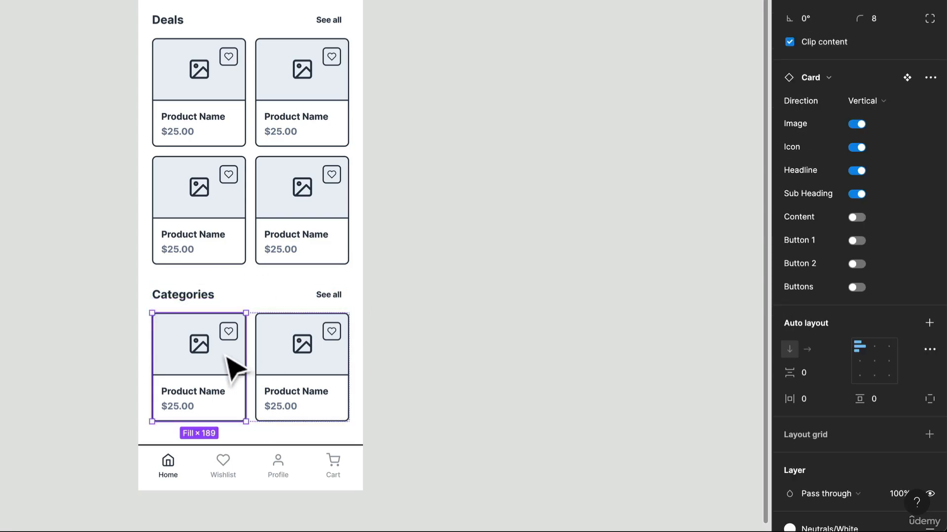
shift+click(287, 360)
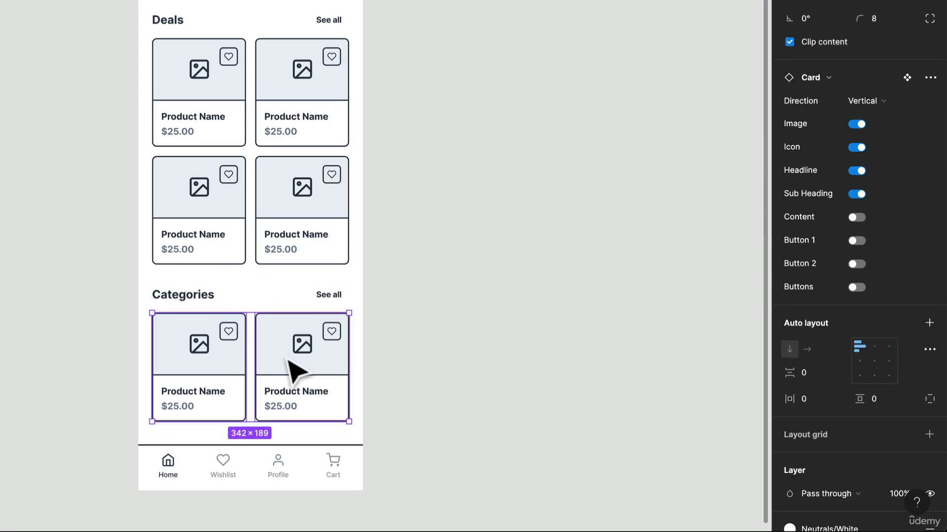
click(859, 124)
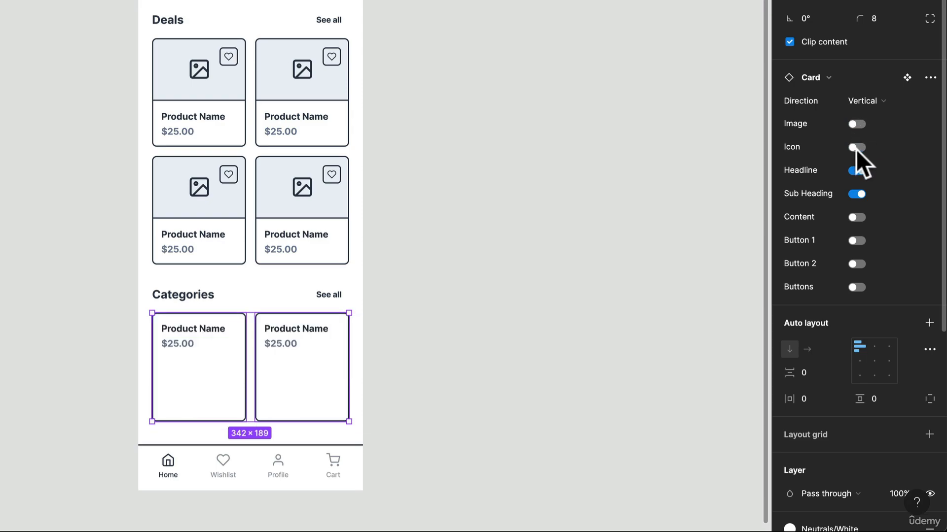
click(856, 193)
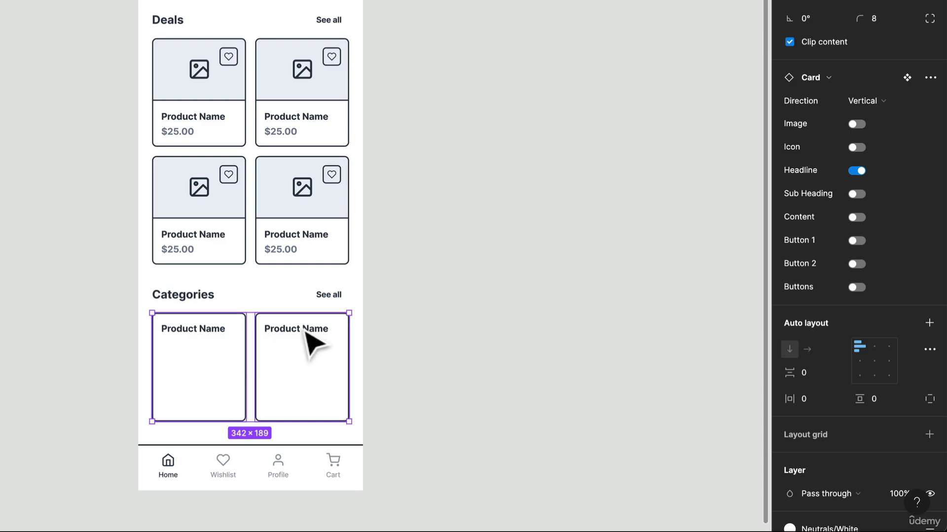
Step: Center the content of both Categories cards in their auto layouts and center-align their product name text
click(874, 362)
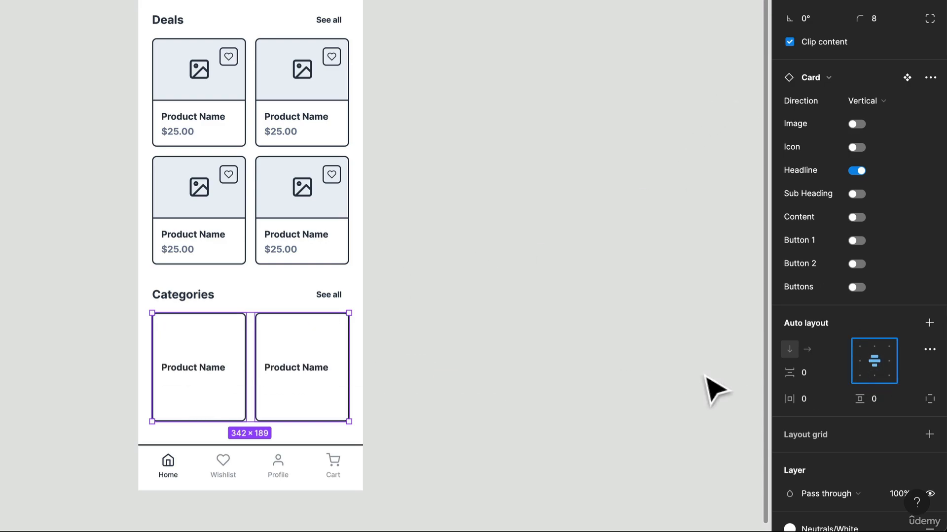
double_click(308, 374)
double_click(308, 374)
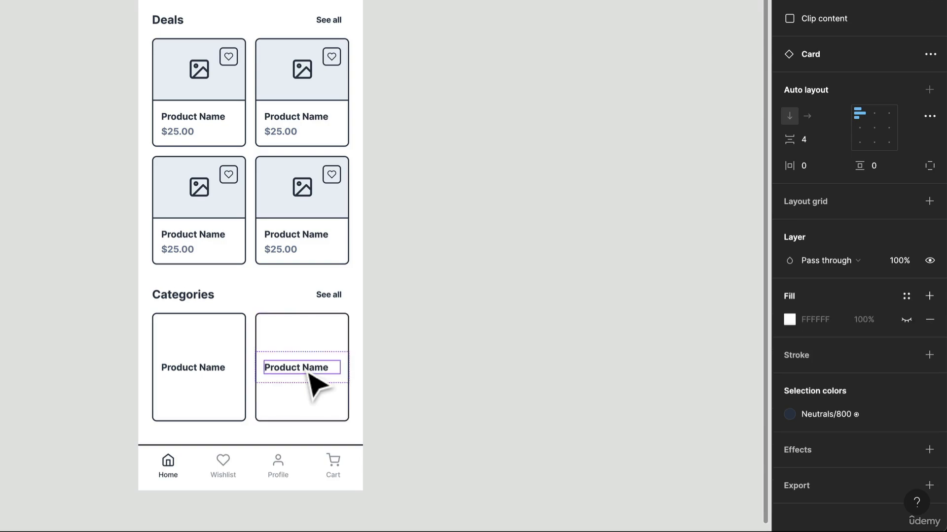
shift+click(188, 377)
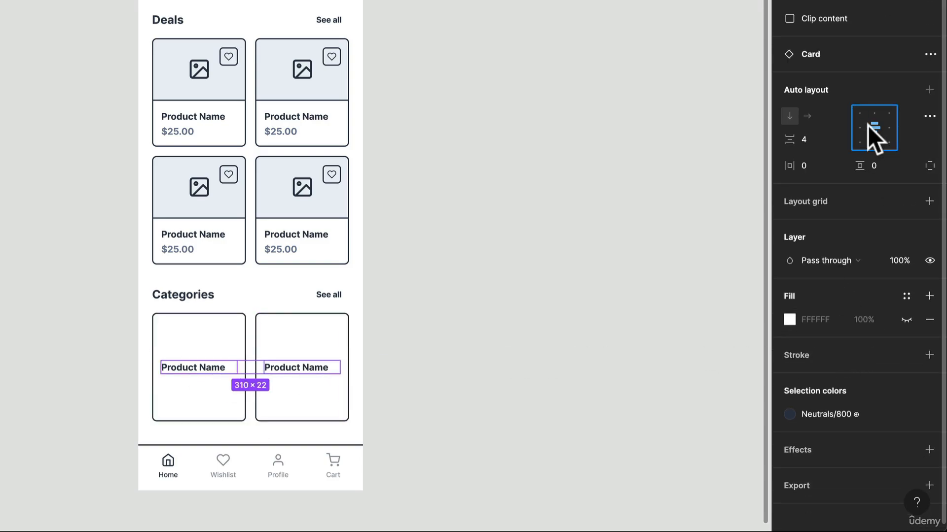
click(199, 372)
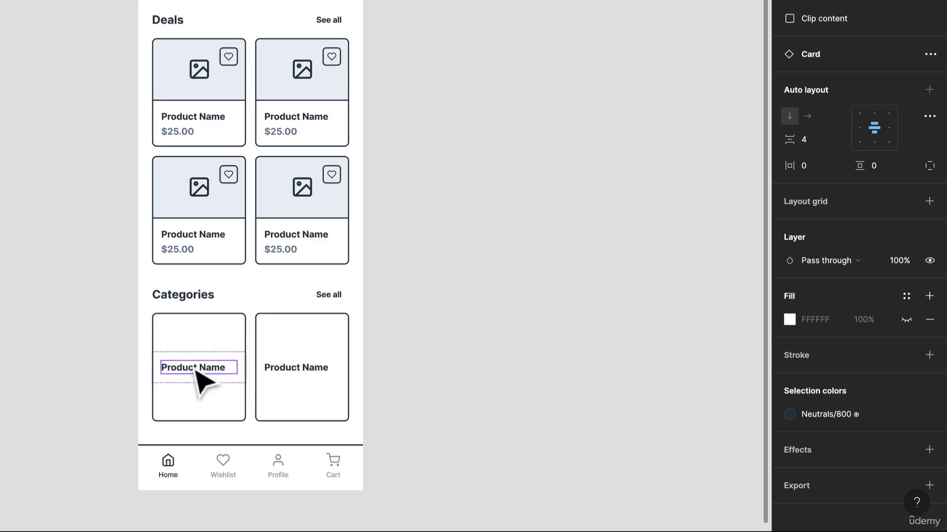
shift+click(313, 372)
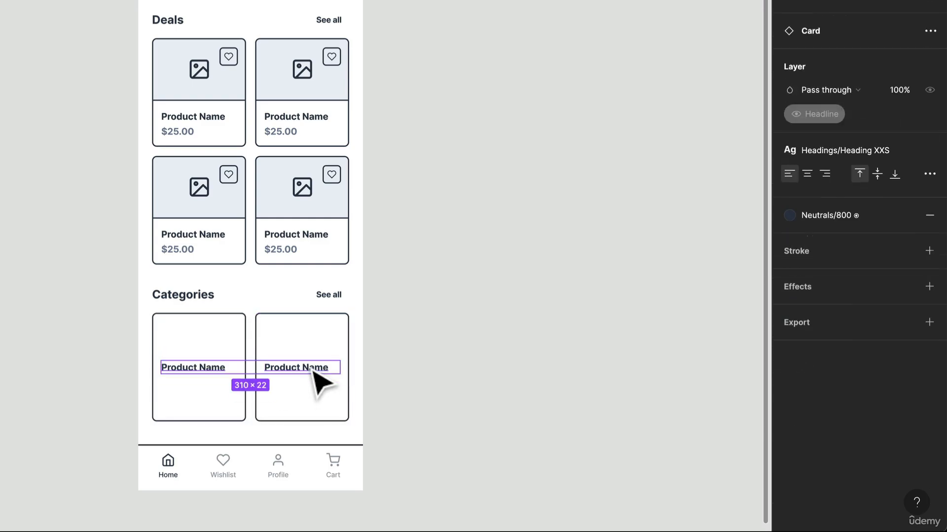
click(811, 178)
Step: Select both Categories cards and shorten them to a height of about 148
click(244, 350)
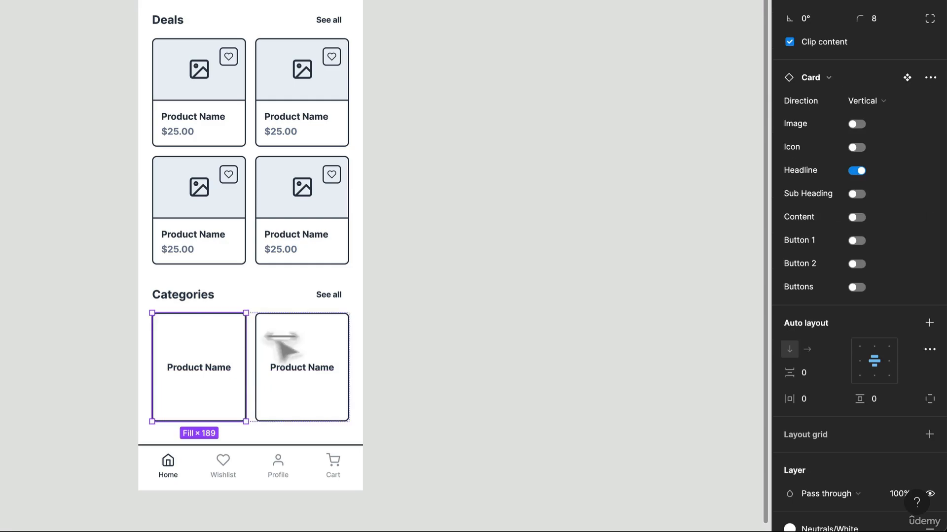
shift+click(306, 350)
drag(299, 422, 301, 398)
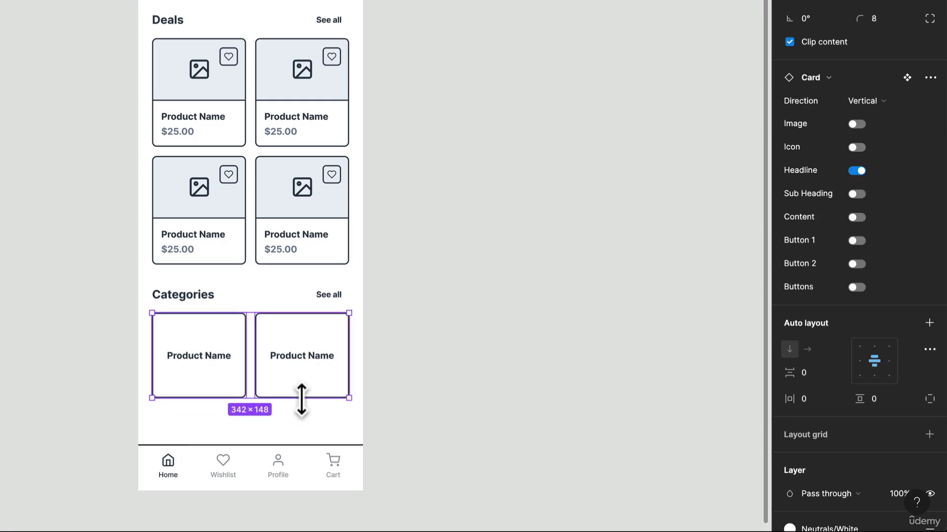
Step: Duplicate one Categories card so the row holds three cards
click(315, 392)
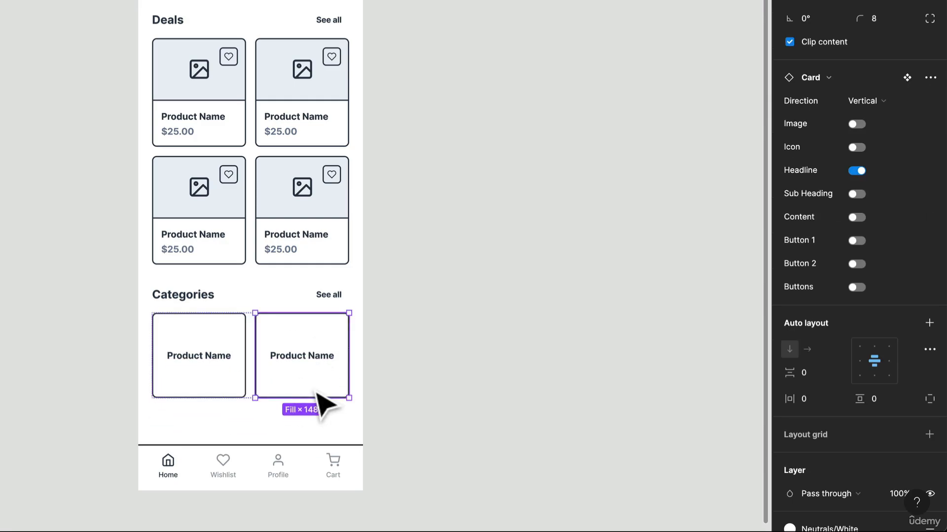
key(ctrl+v)
click(487, 369)
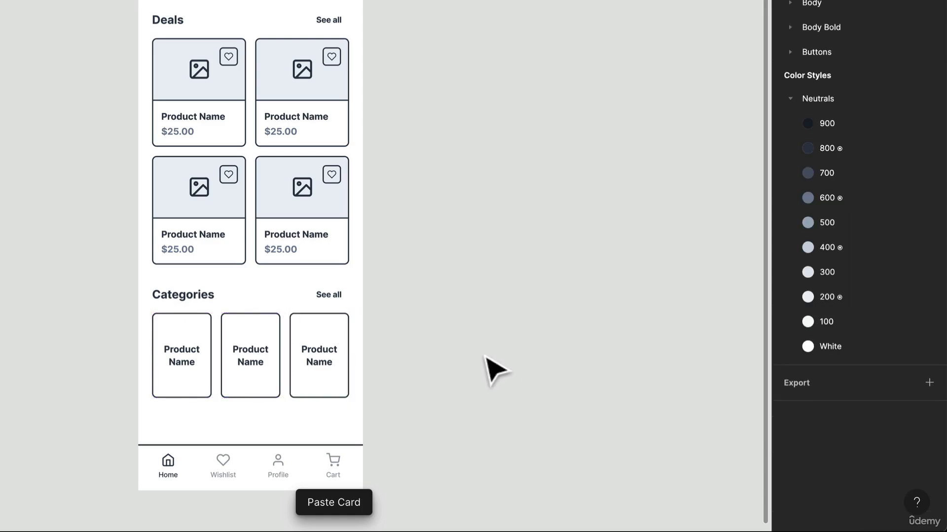
Step: Set the Categories section frame's horizontal resizing so that it hugs its contents
click(307, 348)
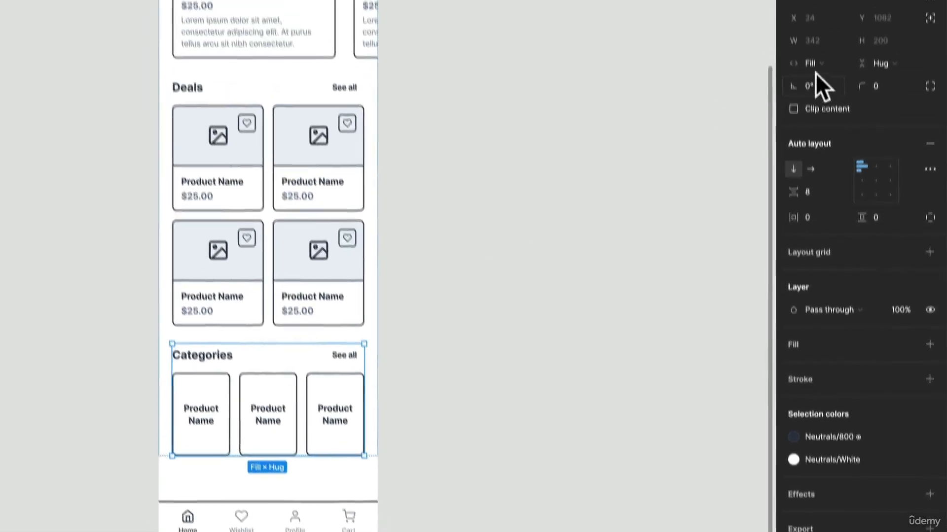
click(820, 140)
click(834, 125)
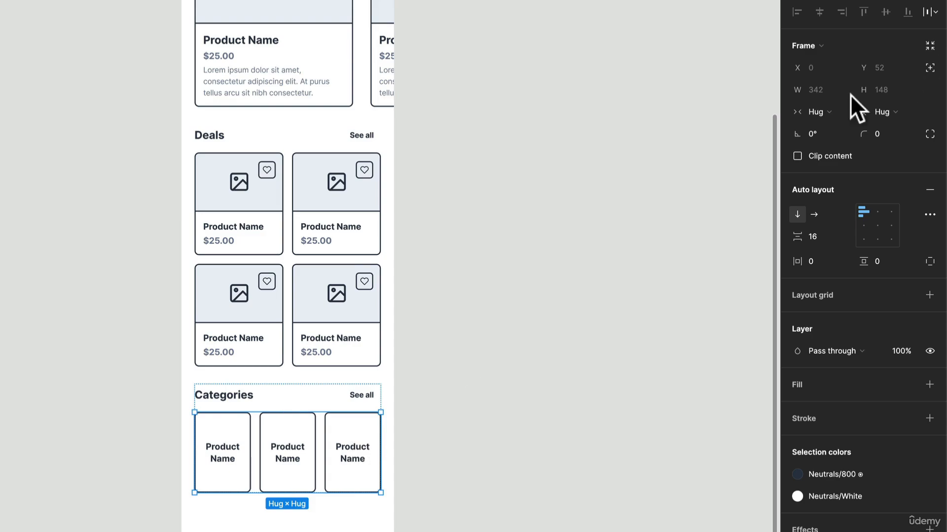
click(830, 110)
click(829, 108)
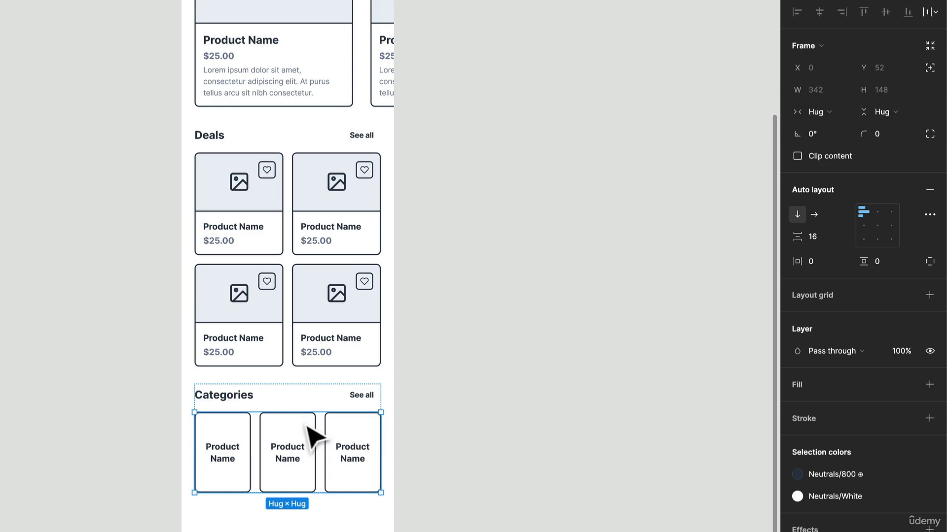
Step: Ungroup the redundant nested frame that wraps the Categories card row
double_click(340, 433)
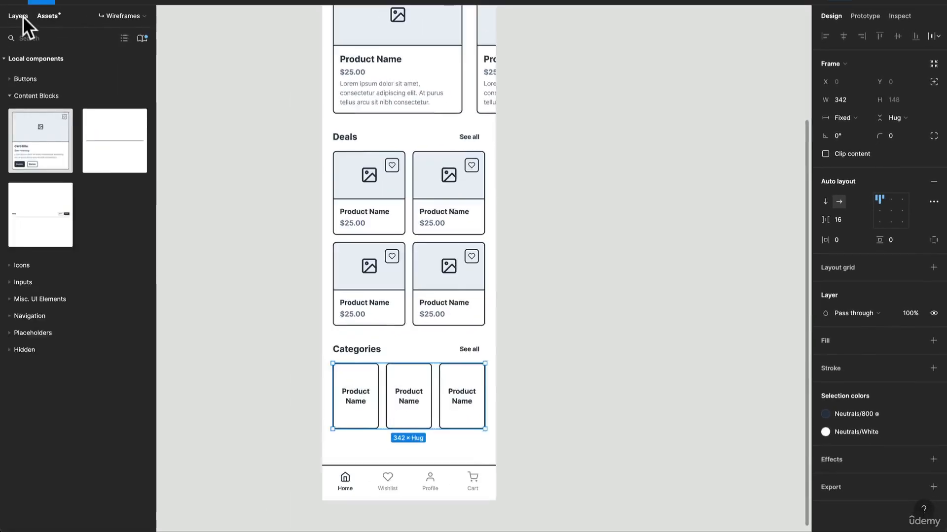
click(18, 16)
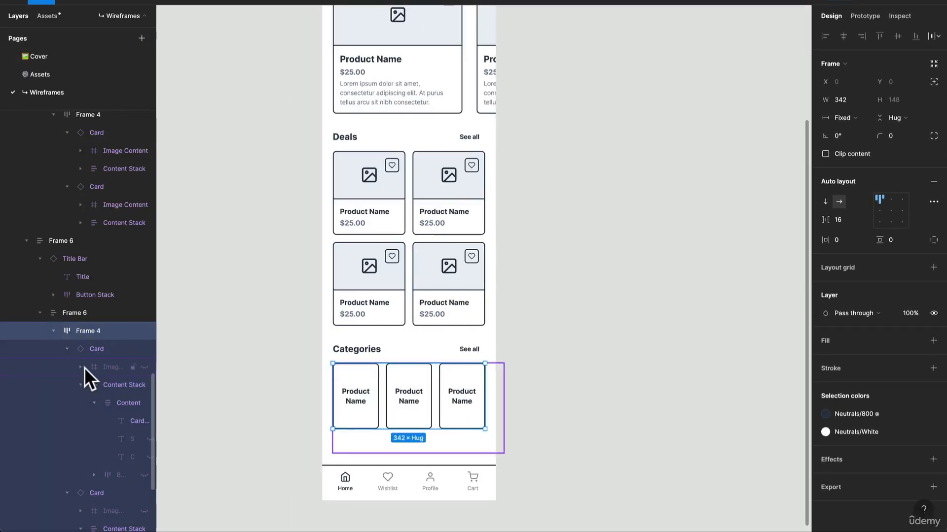
scroll(101, 130, up, 10)
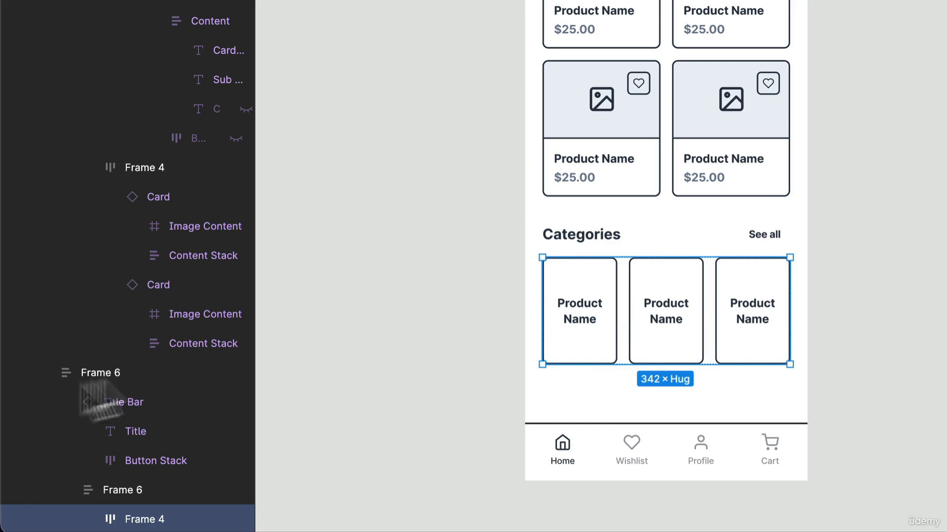
click(107, 490)
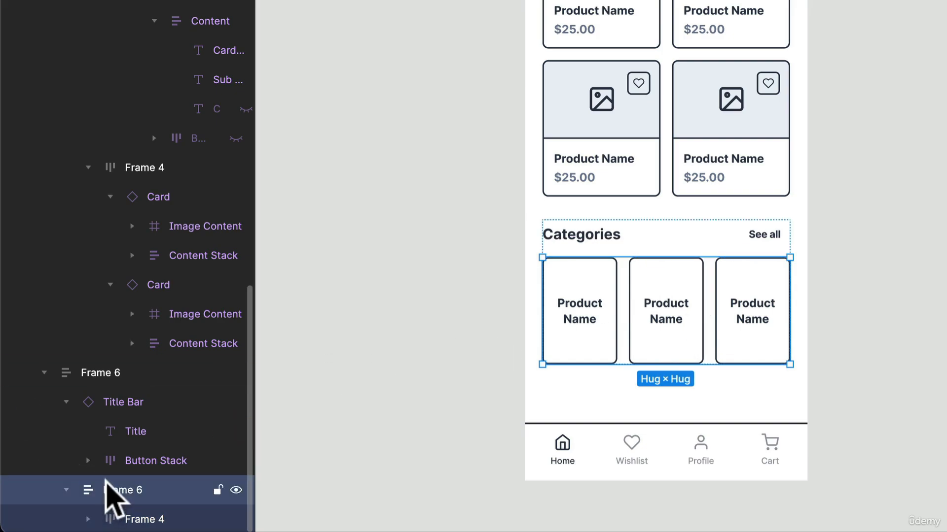
key(shift+super+g)
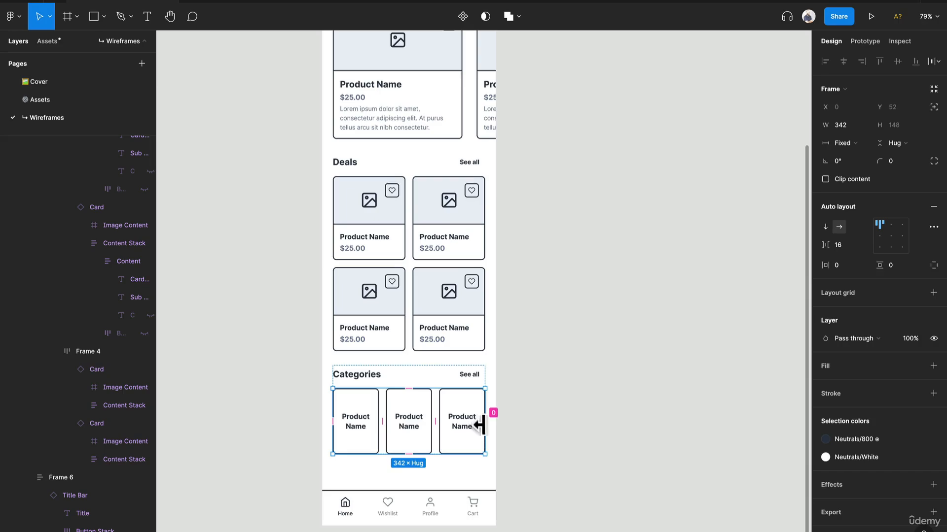
Step: Widen the Categories card row to about 439 so it runs past the screen edge, and shorten its three cards to about 128 high
drag(485, 431, 544, 431)
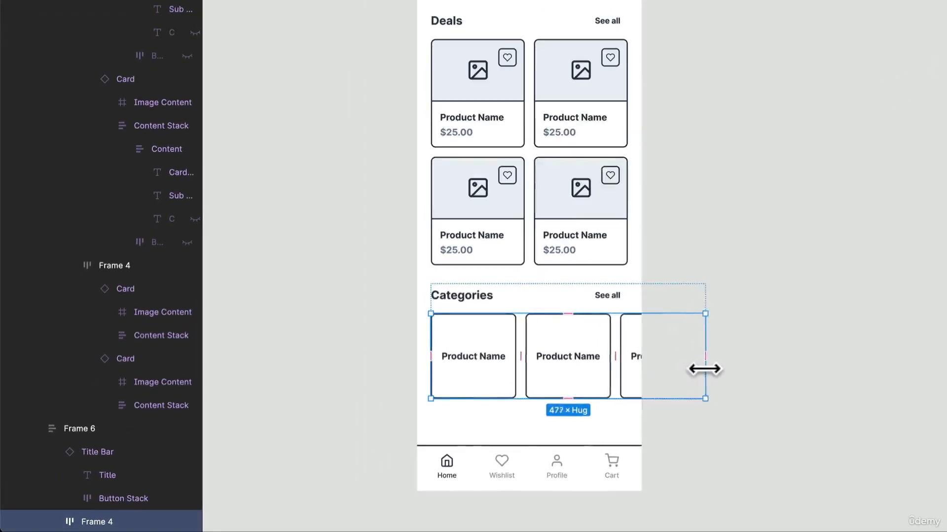
drag(704, 369, 683, 368)
mouse_move(594, 398)
mouse_down()
mouse_move(595, 376)
mouse_move(590, 388)
mouse_up()
key(super+z)
double_click(586, 369)
key(super+a)
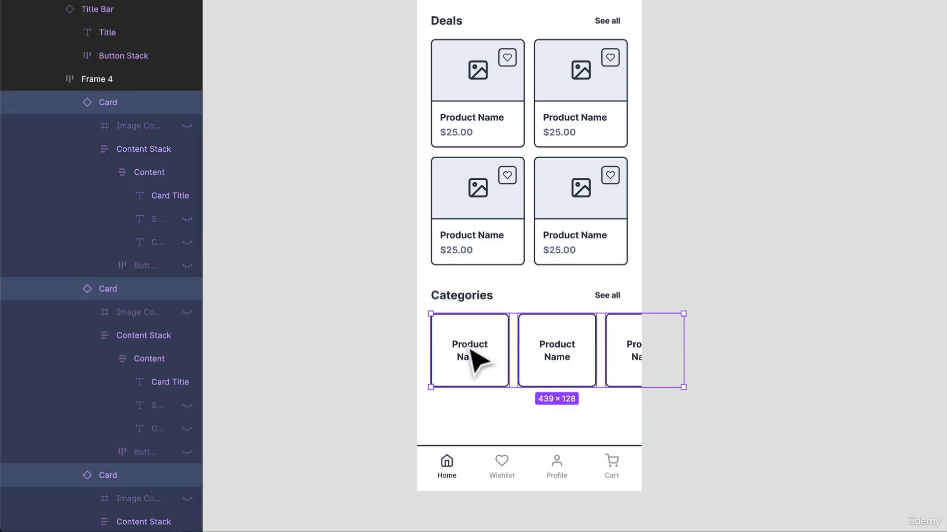
Step: Replace the placeholder titles of the three Categories cards with Tech, Fashion and Gaming
double_click(464, 351)
double_click(464, 352)
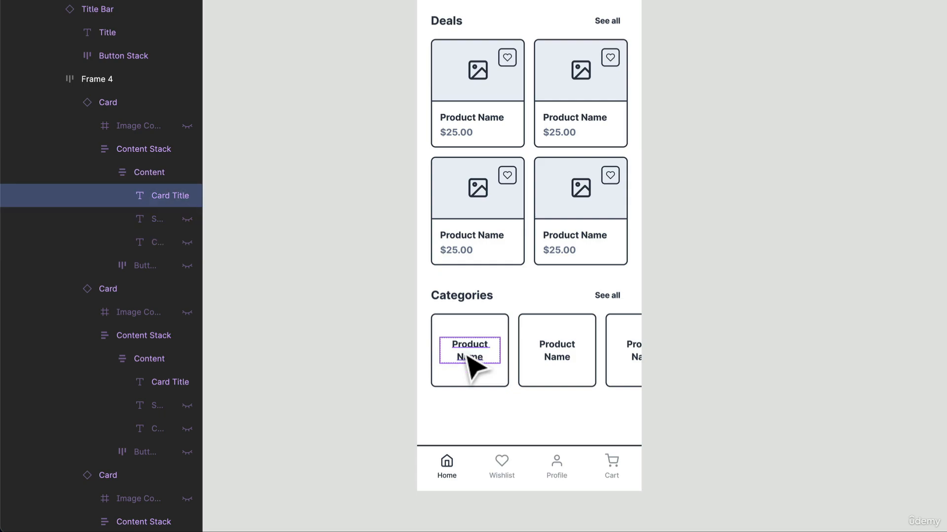
double_click(464, 351)
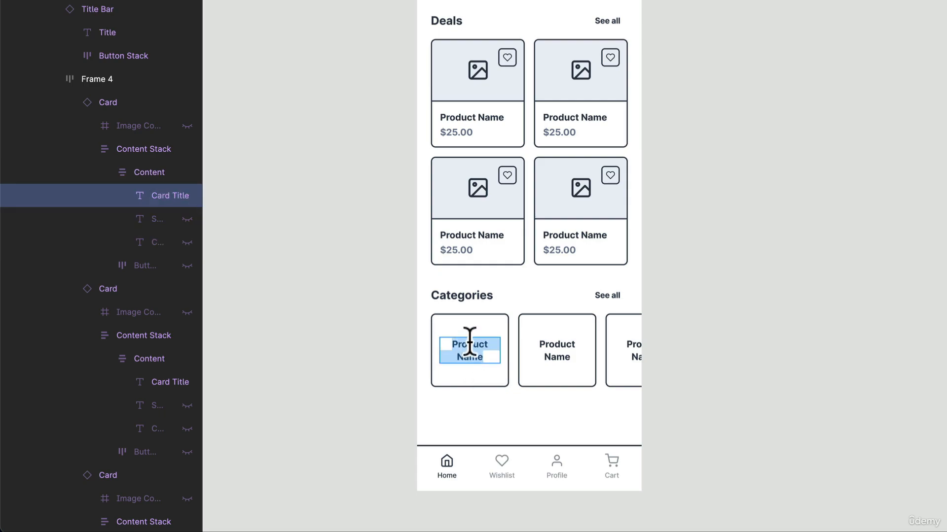
text(Tech)
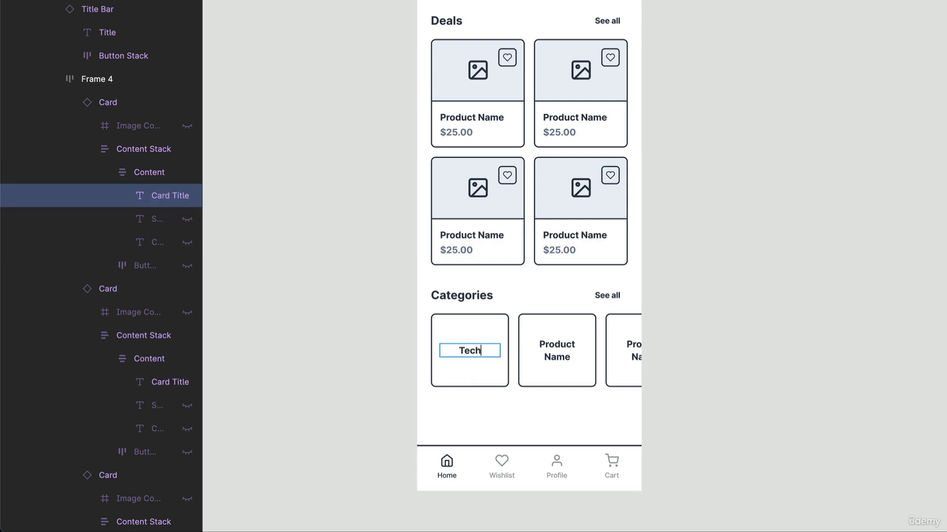
double_click(550, 354)
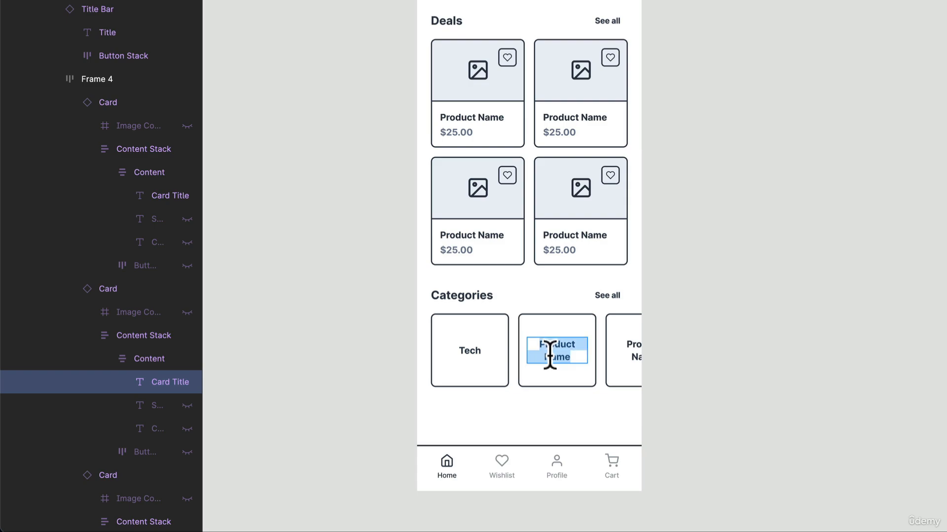
text(Fashion)
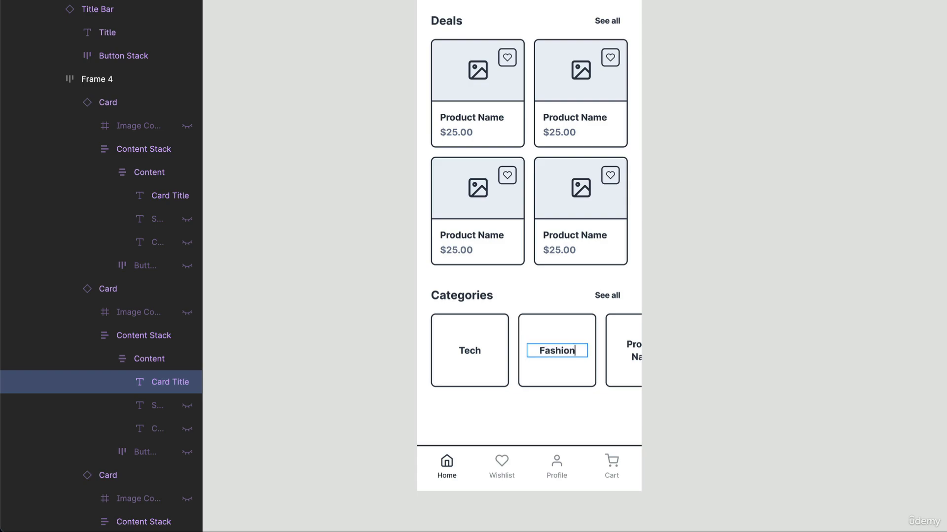
double_click(626, 339)
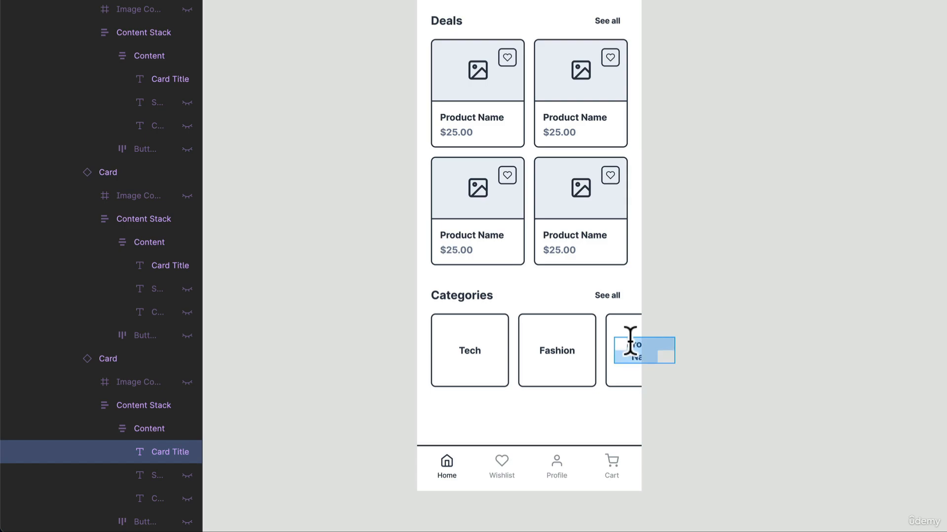
key(BackSpace)
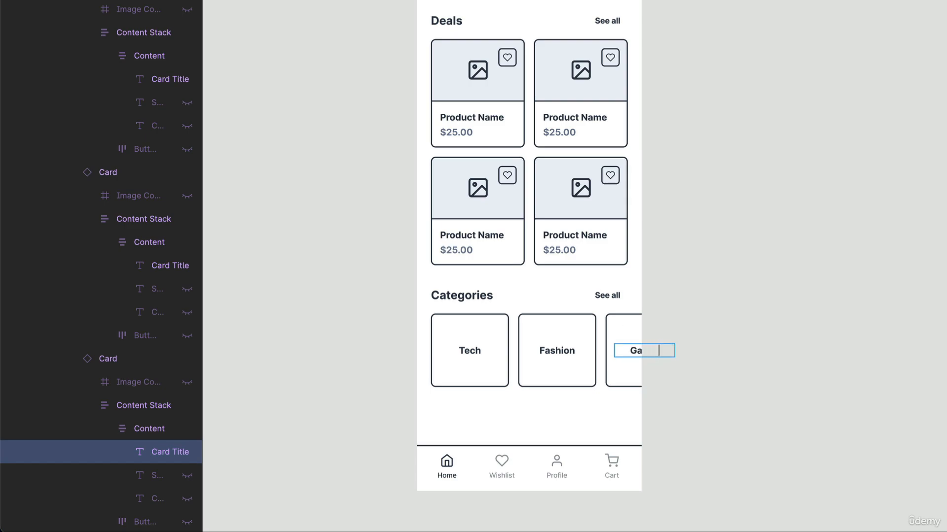
click(758, 320)
click(759, 320)
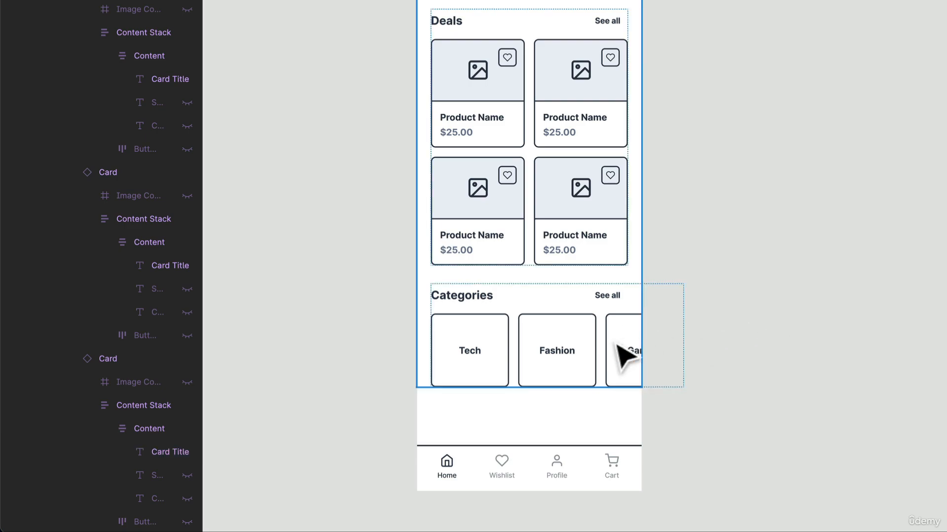
Step: Narrow the Categories card row to a width of about 401 and shorten its three cards to a height of about 113
triple_click(615, 344)
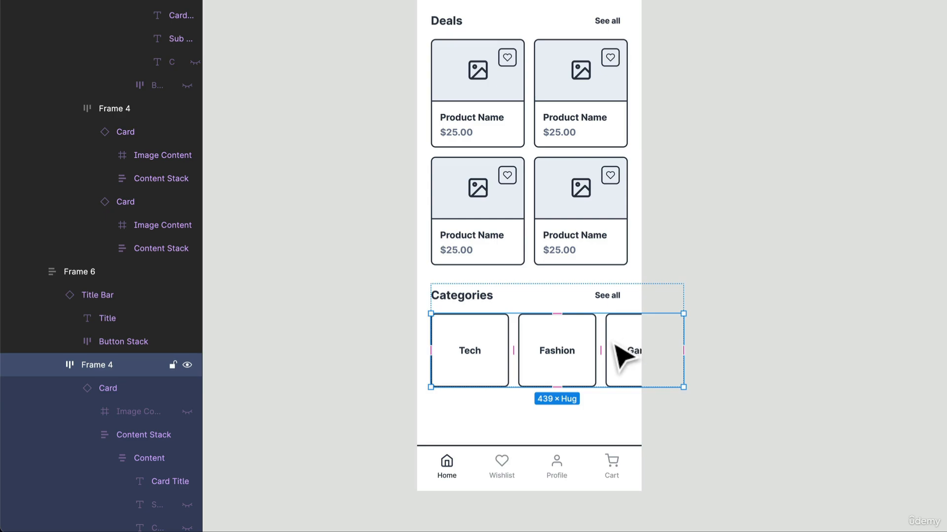
drag(683, 335, 661, 336)
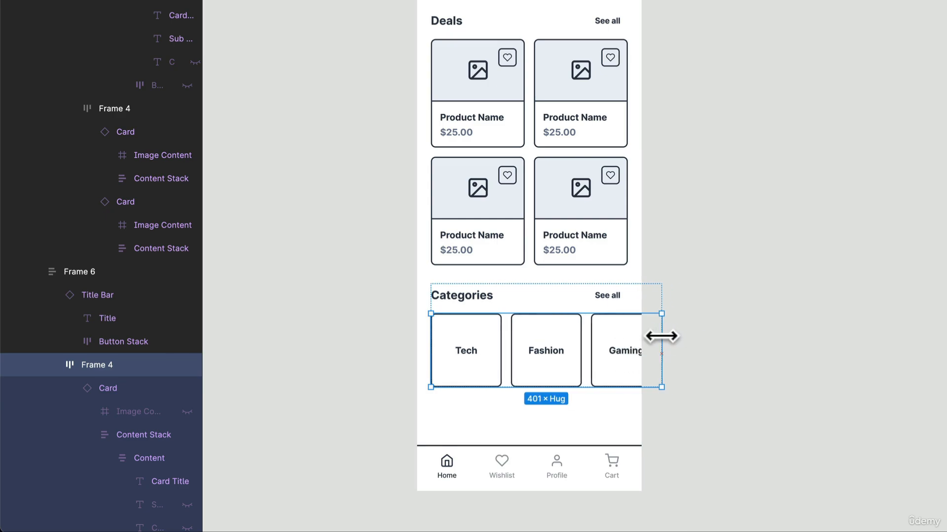
click(610, 383)
key(ctrl+a)
drag(583, 388, 587, 379)
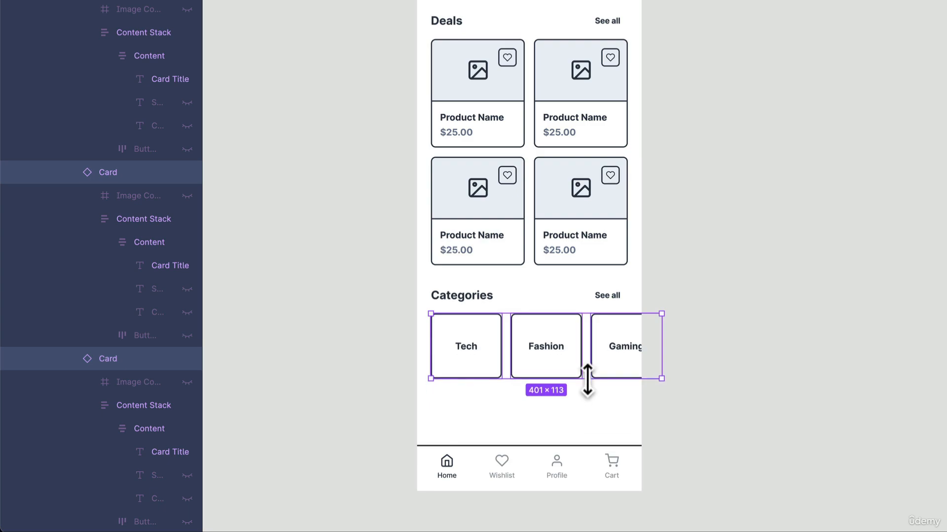
click(862, 387)
Step: Shorten the Home frame to a height of about 1367, reducing the empty space between the Categories cards and the toolbar
click(562, 424)
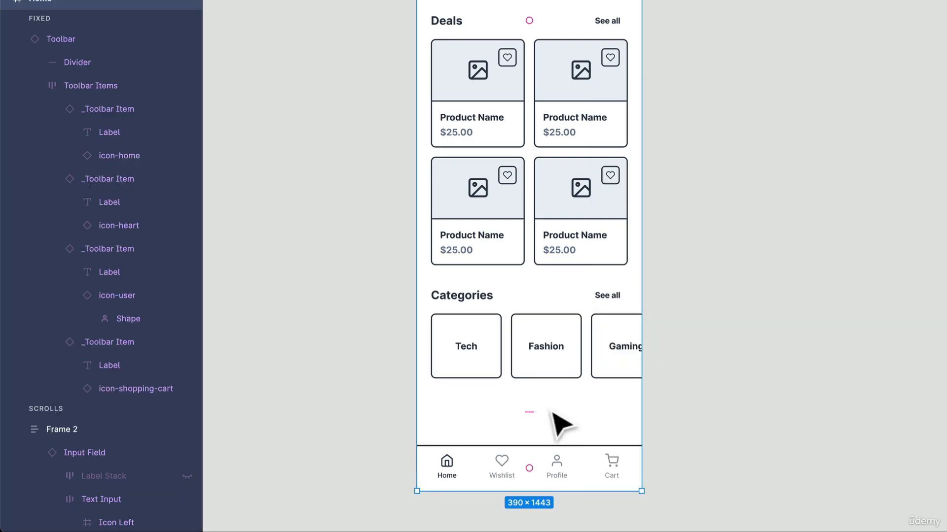
click(548, 486)
click(583, 414)
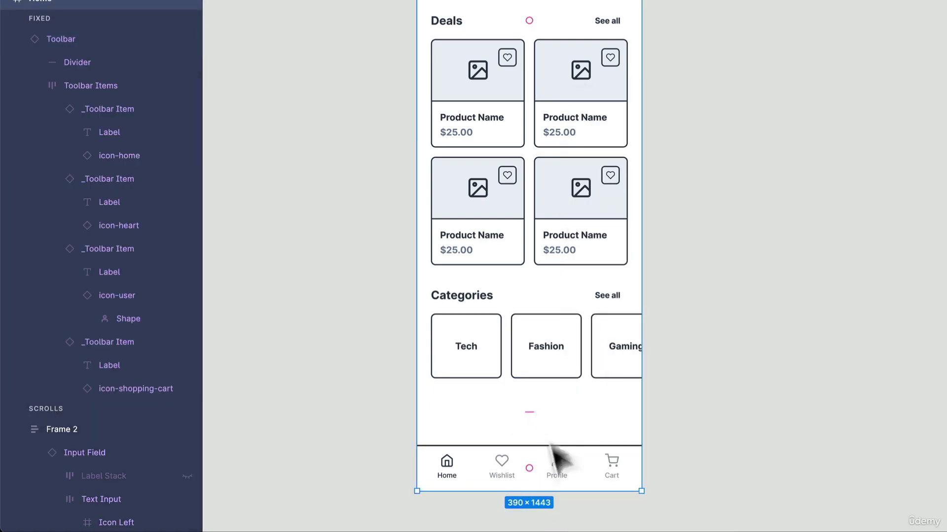
drag(553, 490, 556, 452)
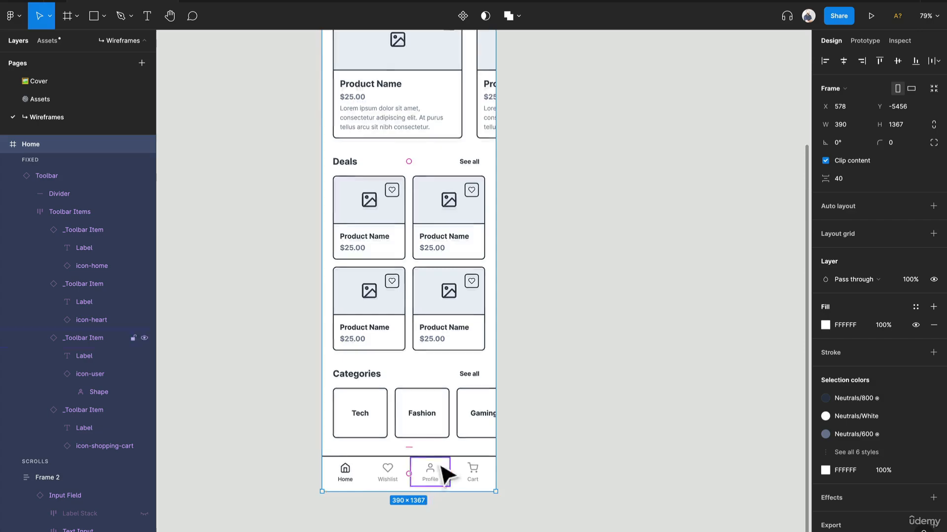
scroll(438, 472, down, 3)
drag(561, 344, 531, 354)
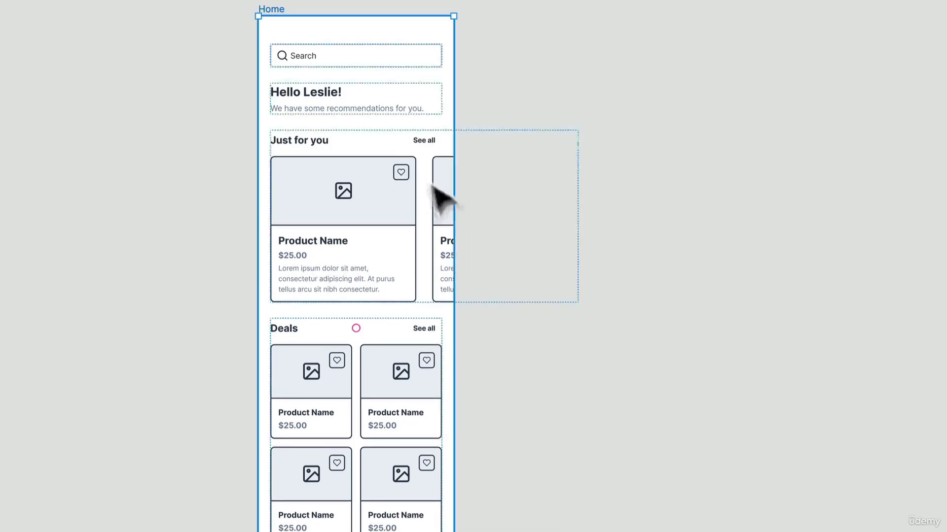
scroll(353, 294, down, 3)
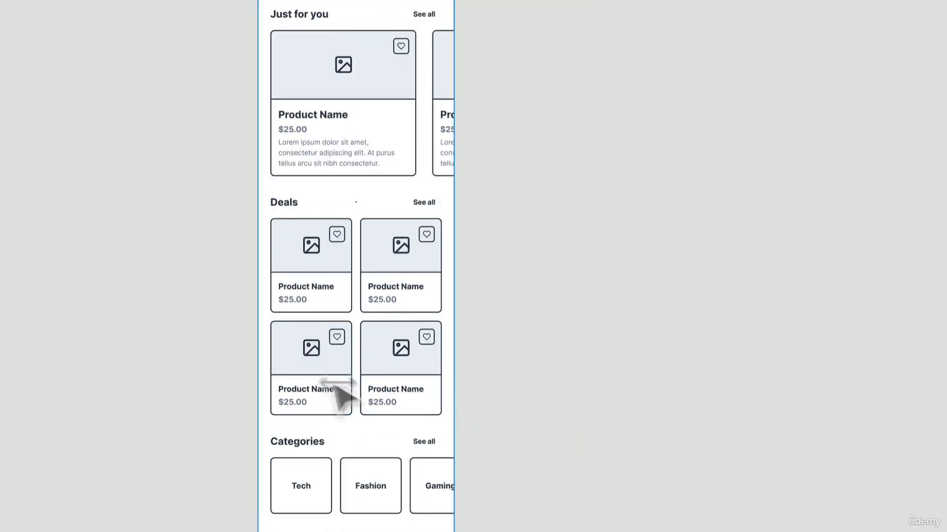
scroll(335, 389, down, 2)
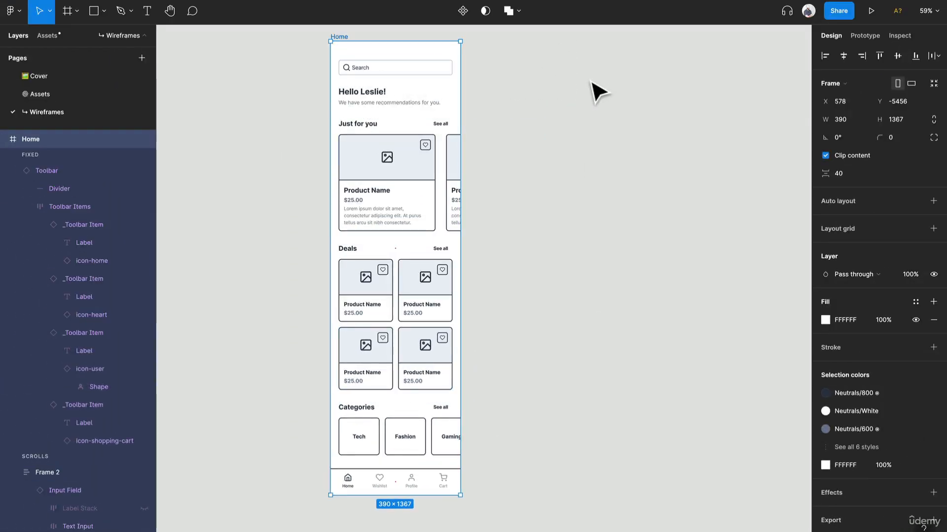
click(592, 84)
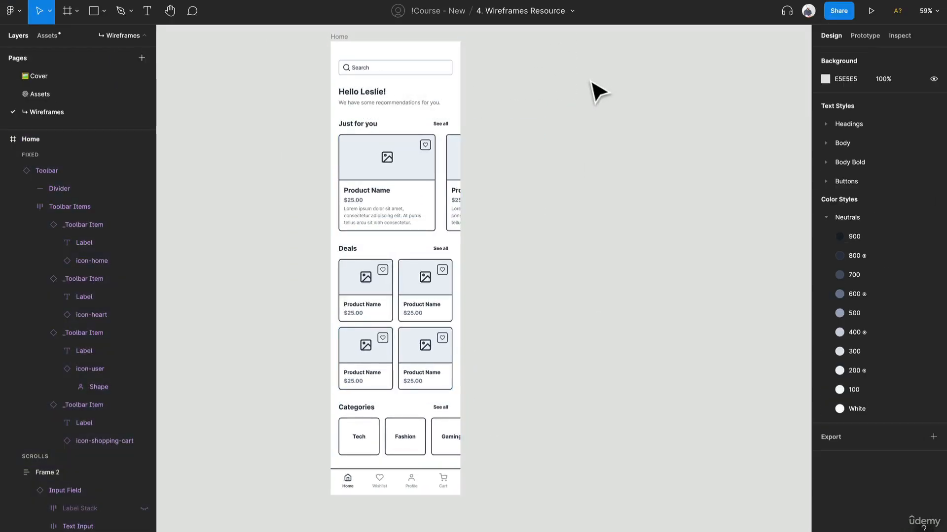